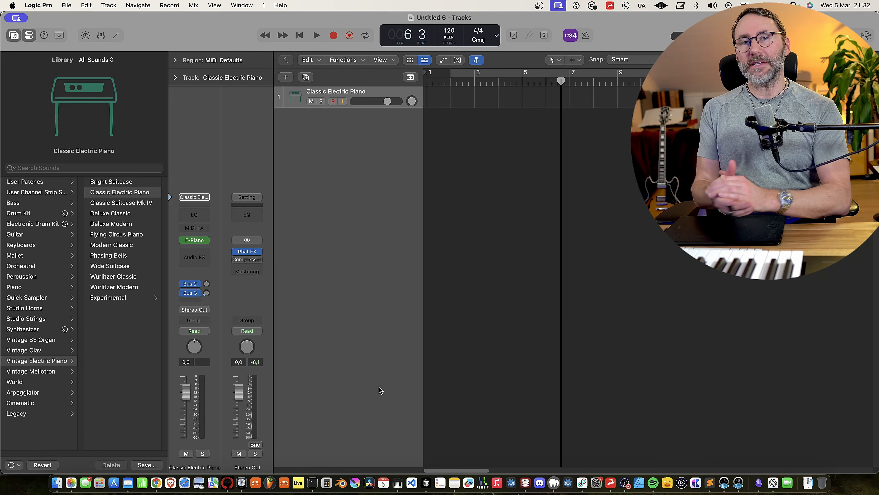
- Add a second software instrument track and load the Advanced Machines electronic drum kit on it
{"action": "right_click", "coordinate": [351, 141]}
{"action": "left_click", "coordinate": [405, 154]}
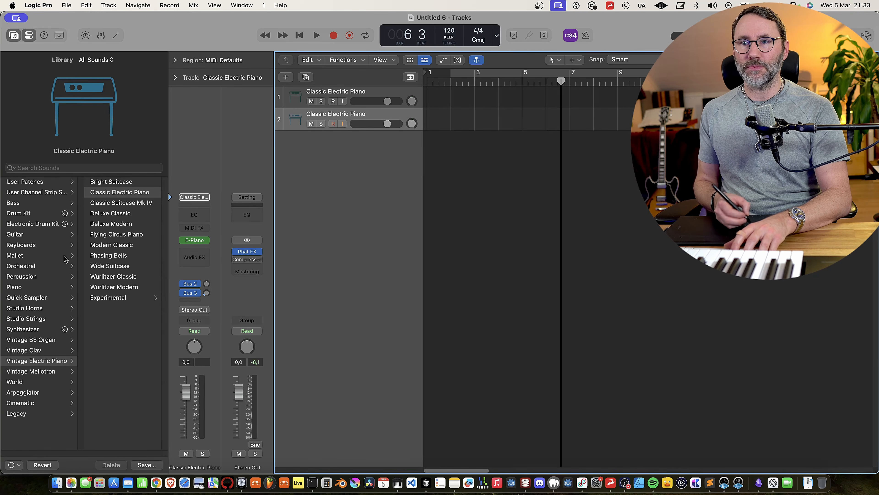
{"action": "key", "text": "y"}
{"action": "key", "text": "y"}
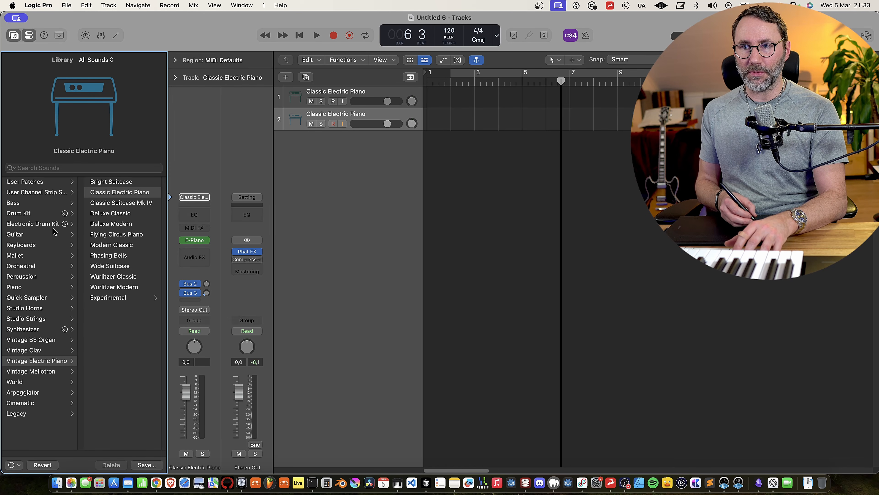
{"action": "left_click", "coordinate": [41, 225]}
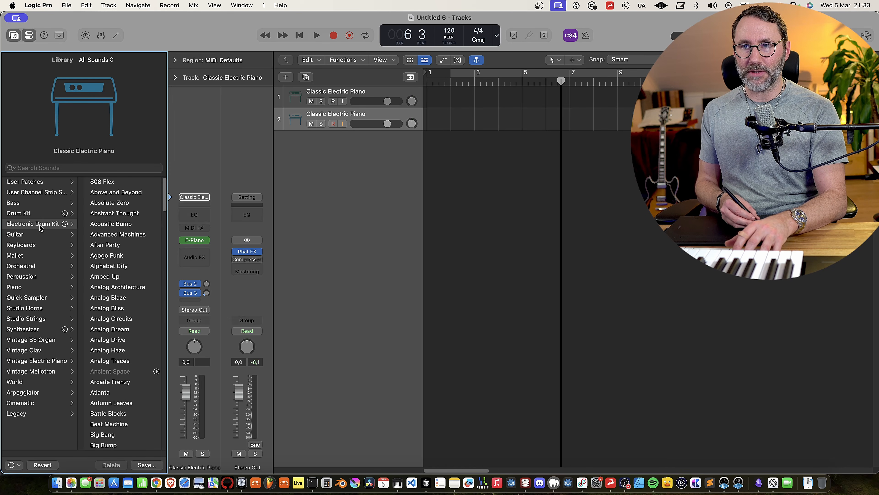
{"action": "left_click", "coordinate": [120, 234]}
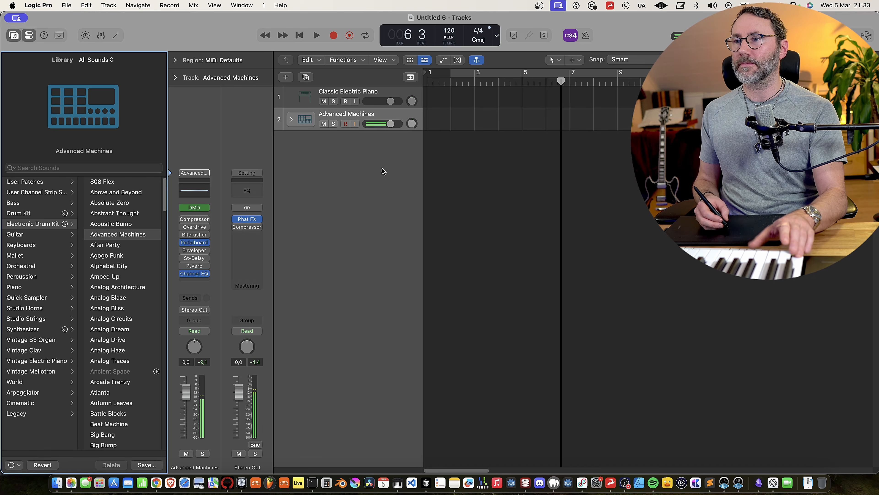
- Create a pattern region from bar 2 to bar 10 on the Advanced Machines track and set its pattern length to 32 steps
{"action": "right_click", "coordinate": [456, 119]}
{"action": "left_click", "coordinate": [508, 130]}
{"action": "left_click_drag", "start_coordinate": [532, 120], "coordinate": [545, 127]}
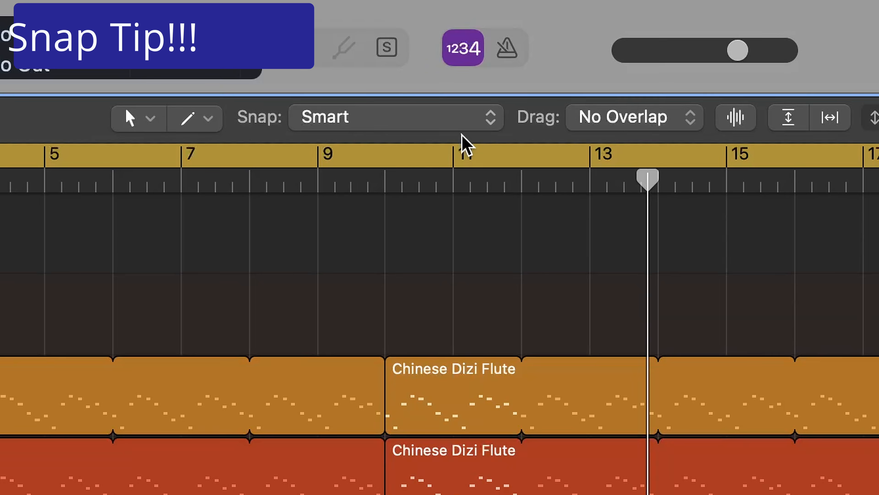
{"action": "left_click", "coordinate": [468, 117]}
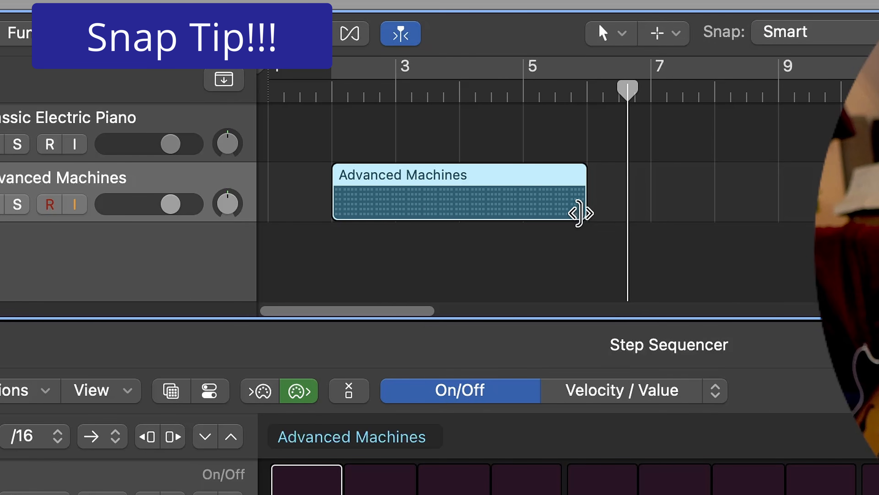
{"action": "left_click_drag", "start_coordinate": [579, 212], "coordinate": [820, 139]}
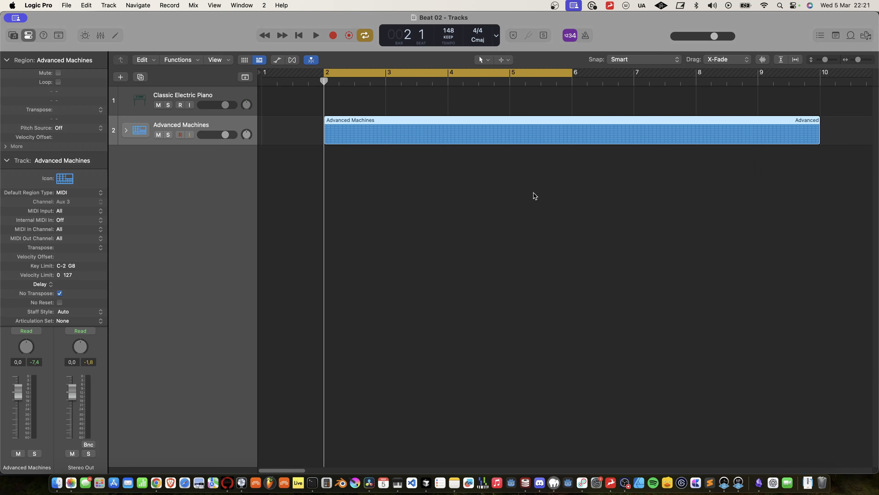
{"action": "key", "text": "super+z"}
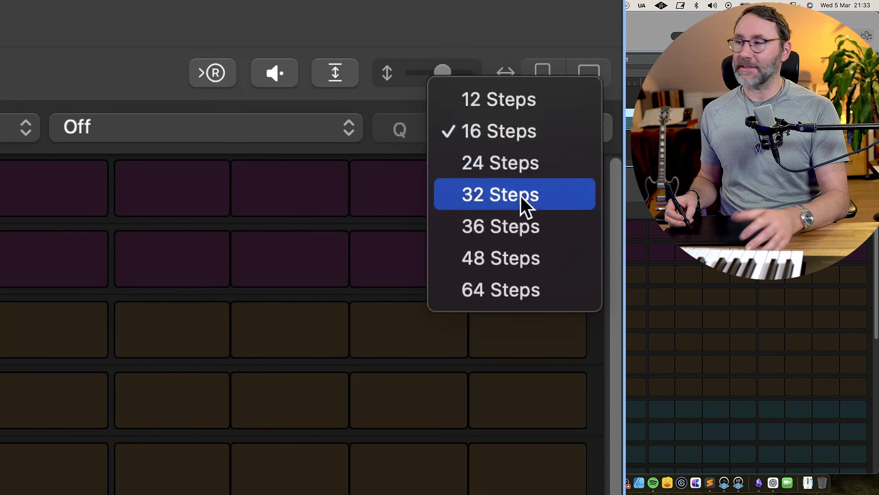
{"action": "left_click", "coordinate": [521, 195]}
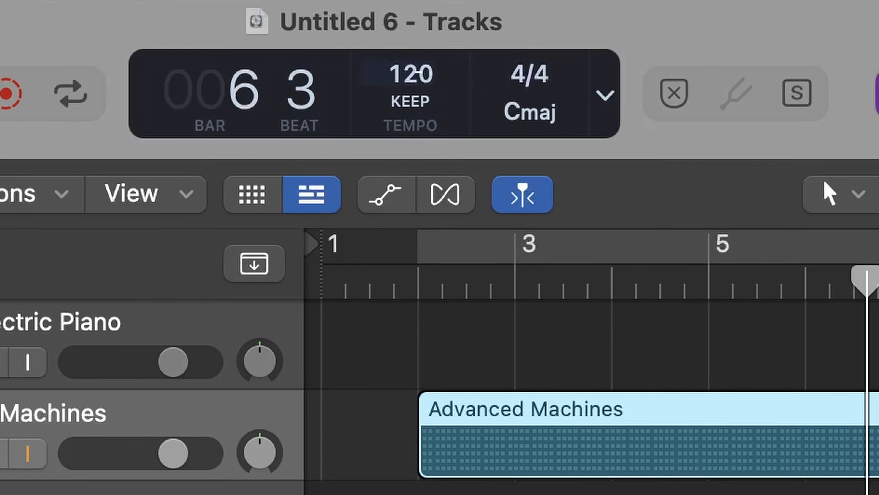
- Set the project tempo to 148 and switch the control bar display to Custom
{"action": "double_click", "coordinate": [399, 58]}
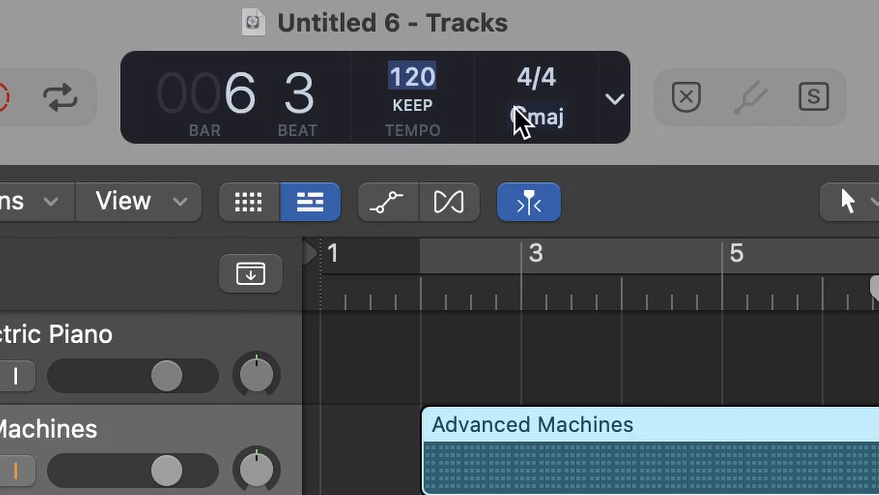
{"action": "type", "text": "148"}
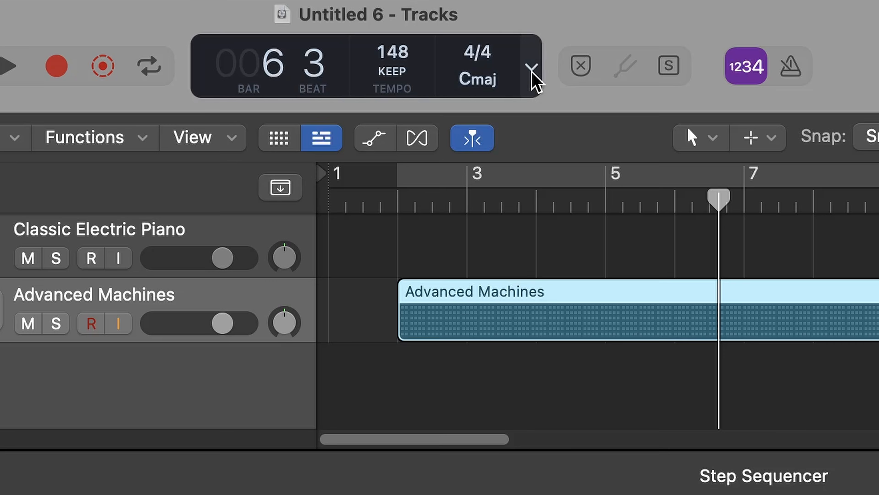
{"action": "left_click", "coordinate": [614, 98]}
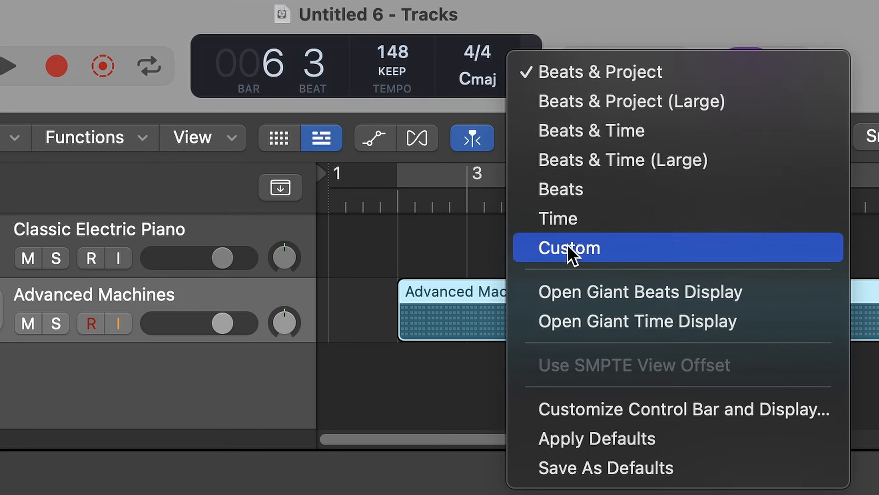
{"action": "left_click", "coordinate": [585, 247]}
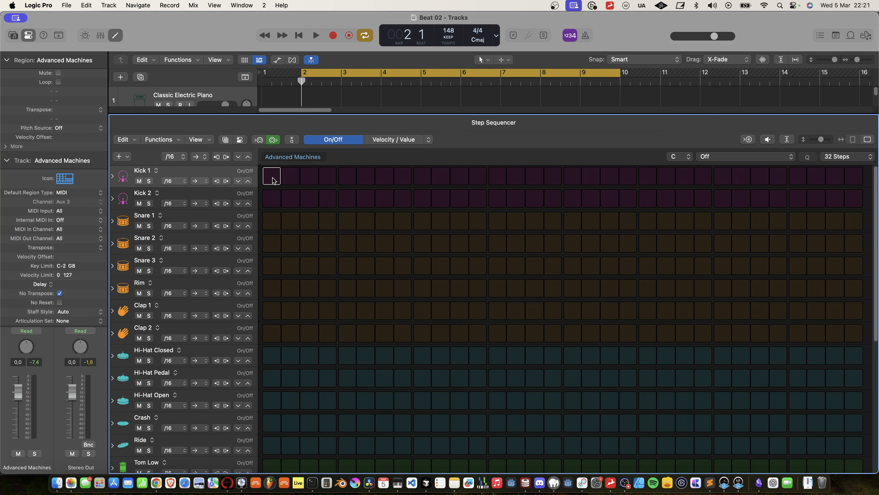
- Program Kick 1 on steps 1, 17 and 27 and Snare 1 on steps 9 and 25, and play the pattern
{"action": "left_click", "coordinate": [272, 177]}
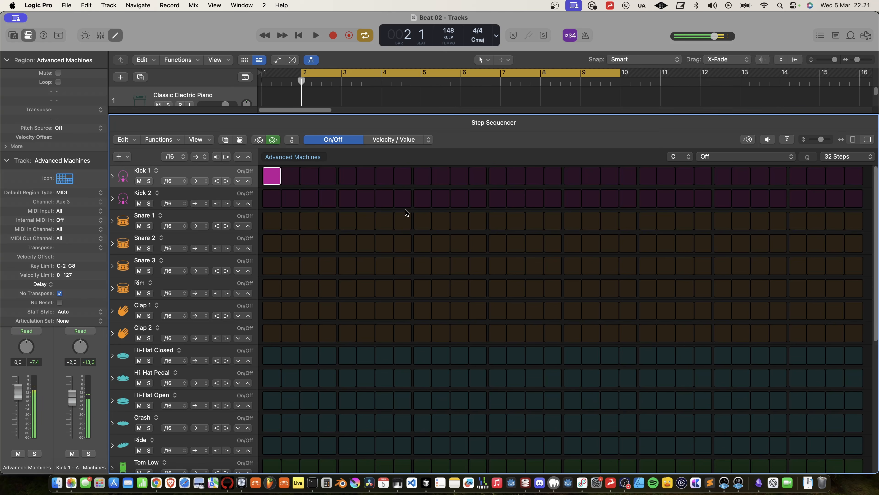
{"action": "left_click", "coordinate": [427, 225]}
{"action": "left_click", "coordinate": [574, 178]}
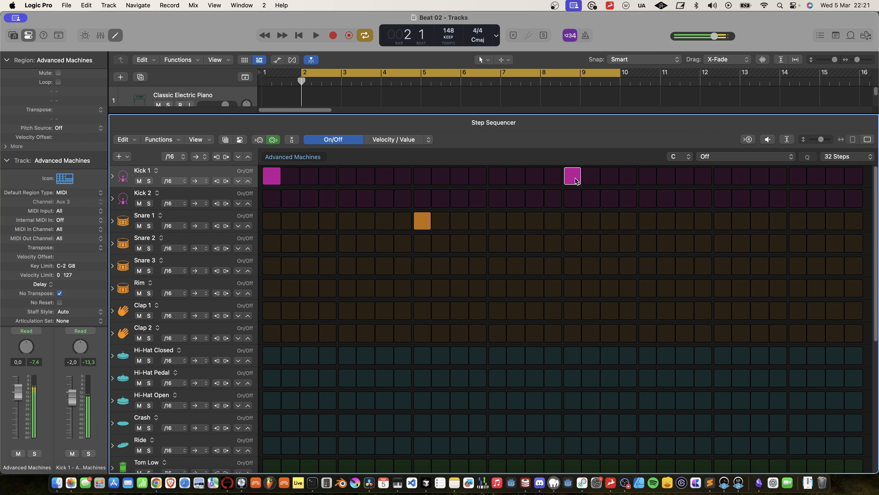
{"action": "left_click", "coordinate": [724, 226]}
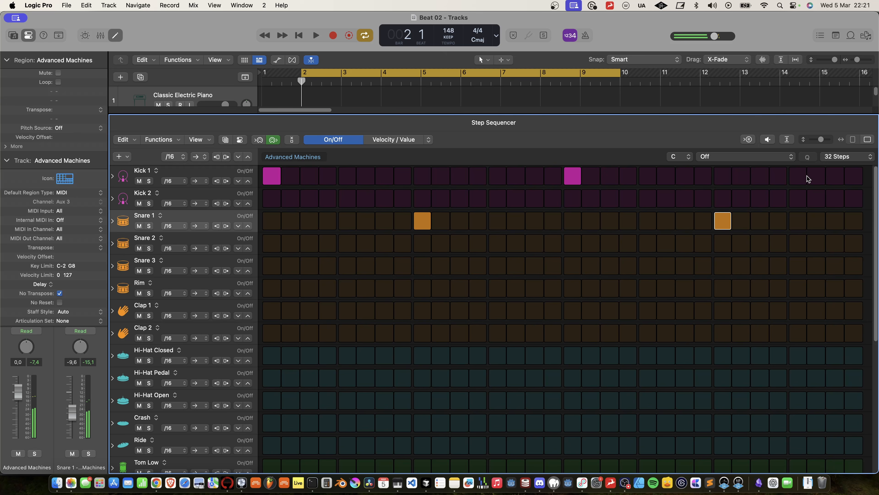
{"action": "left_click", "coordinate": [761, 177]}
{"action": "key", "text": "space"}
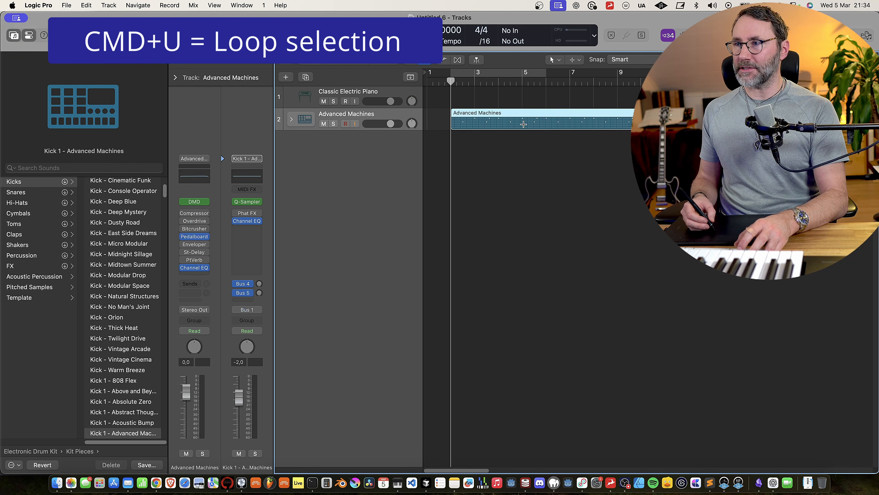
- Set the cycle range to the Advanced Machines region for looped playback and open its pattern in the Step Sequencer
{"action": "key", "text": "super+u"}
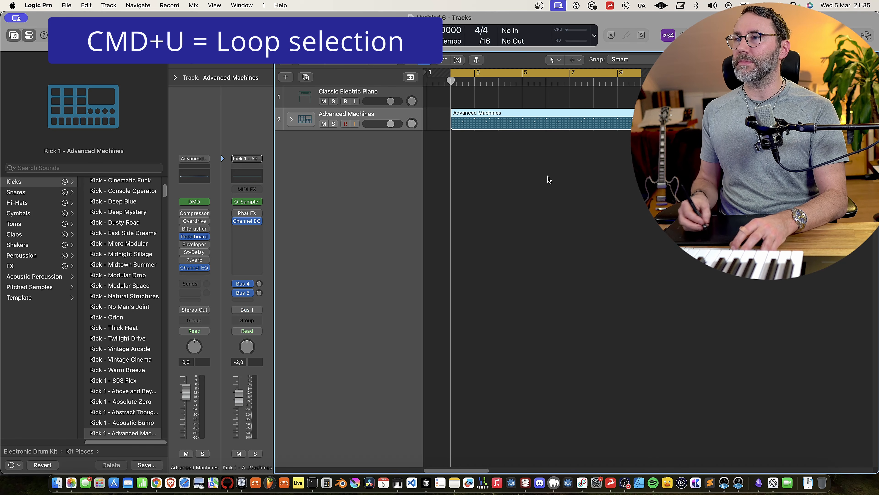
{"action": "key", "text": "space"}
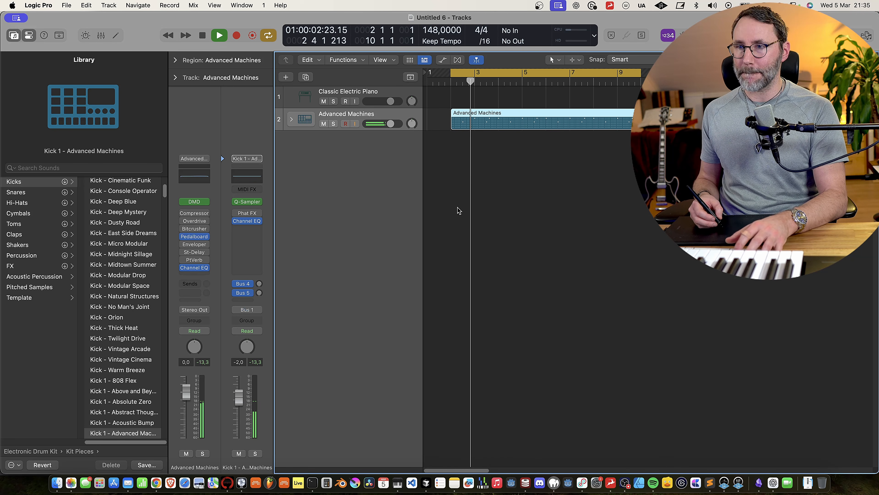
{"action": "double_click", "coordinate": [514, 118]}
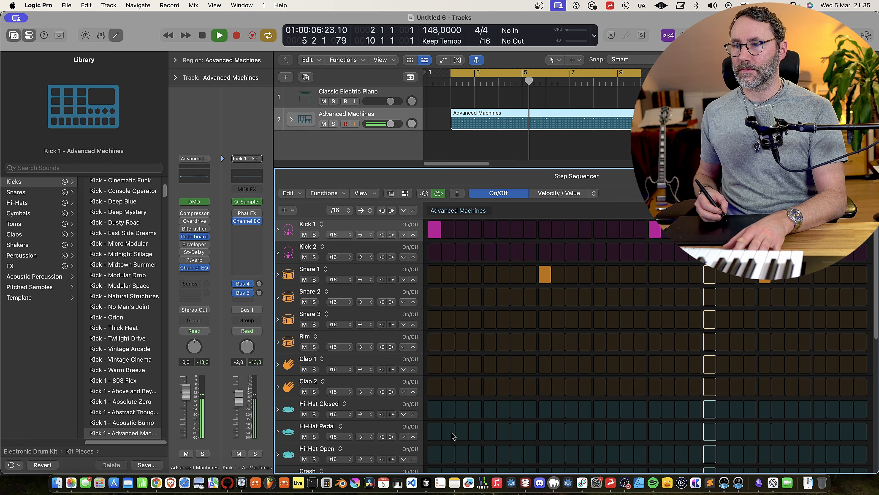
{"action": "key", "text": "space"}
- Audition the Hi-Hat Pedal and Hi-Hat Open sounds on step 1 of the pattern
{"action": "left_click", "coordinate": [438, 438]}
{"action": "left_click", "coordinate": [438, 438]}
{"action": "left_click", "coordinate": [436, 457]}
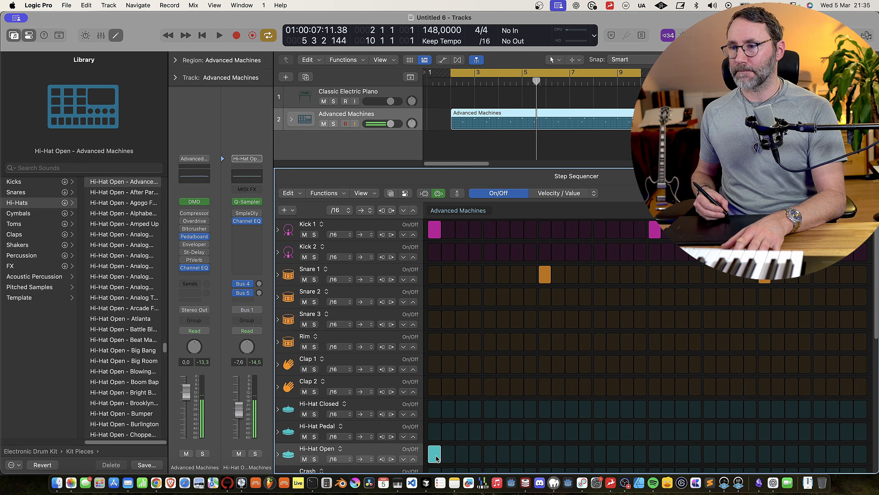
- Program Crash hits on every fourth step from step 1 to step 29 and play the pattern
{"action": "left_click", "coordinate": [437, 471]}
{"action": "left_click_drag", "start_coordinate": [873, 331], "coordinate": [870, 353]}
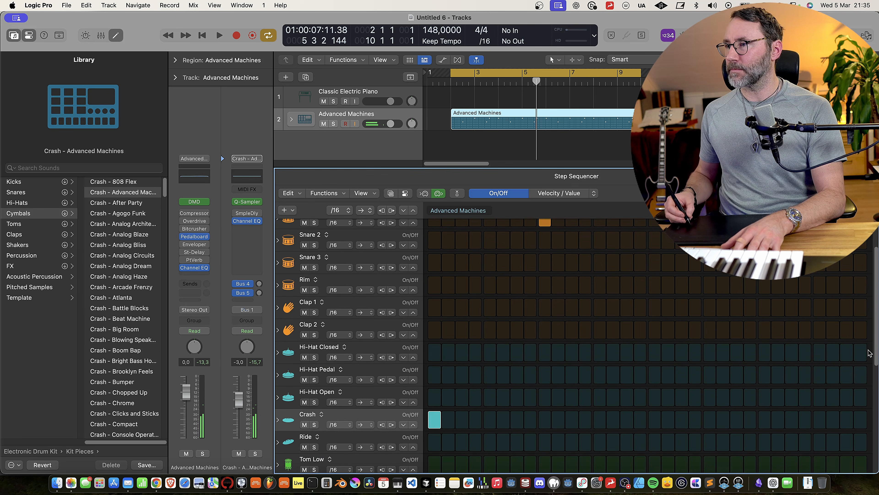
{"action": "left_click", "coordinate": [544, 420]}
{"action": "left_click", "coordinate": [655, 420]}
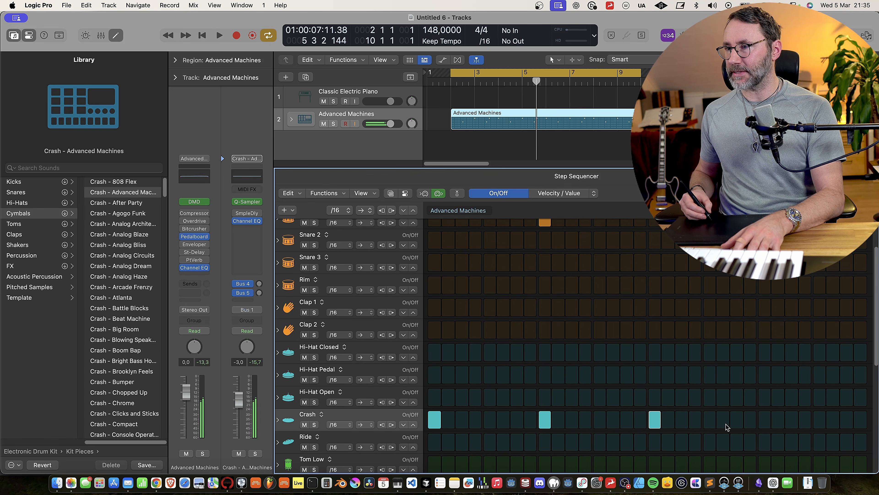
{"action": "left_click", "coordinate": [765, 420]}
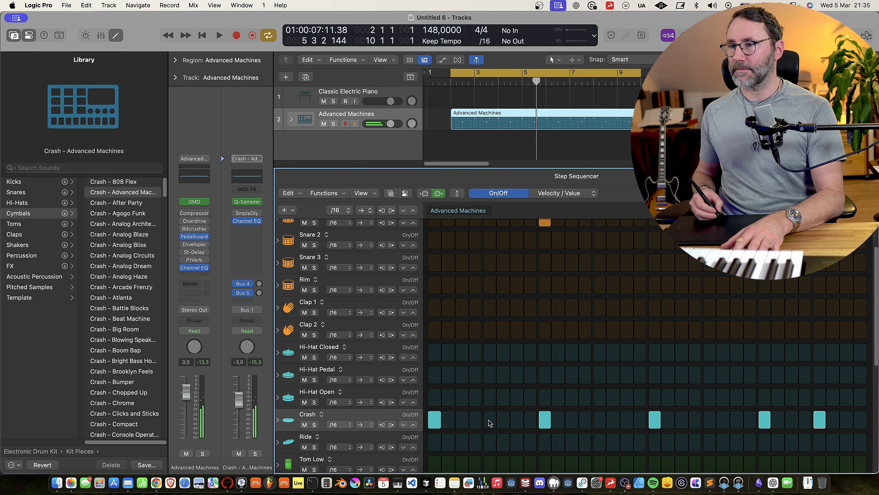
{"action": "left_click", "coordinate": [710, 421]}
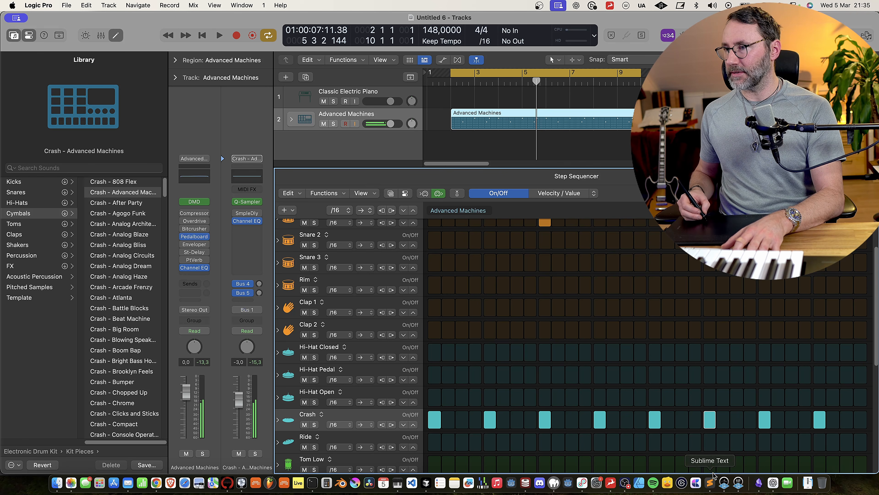
{"action": "scroll", "coordinate": [564, 302], "scroll_direction": "up", "scroll_amount": 3}
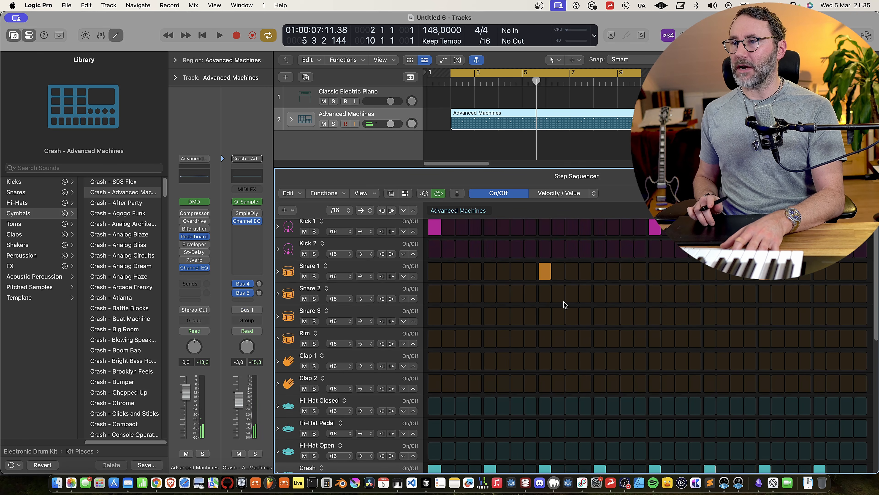
{"action": "key", "text": "space"}
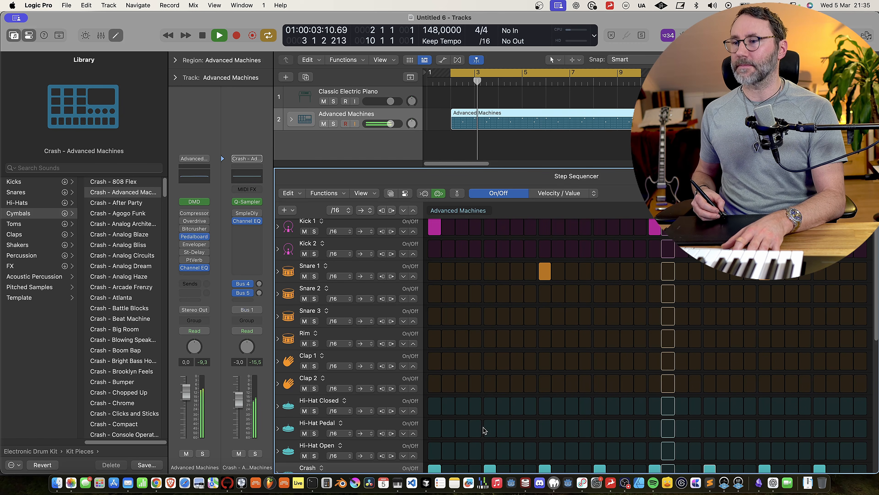
- Program Hi-Hat Pedal hits on every fourth step from step 3 to step 31 and play the pattern
{"action": "left_click", "coordinate": [465, 429]}
{"action": "left_click", "coordinate": [517, 429]}
{"action": "left_click", "coordinate": [572, 429]}
{"action": "left_click", "coordinate": [628, 431]}
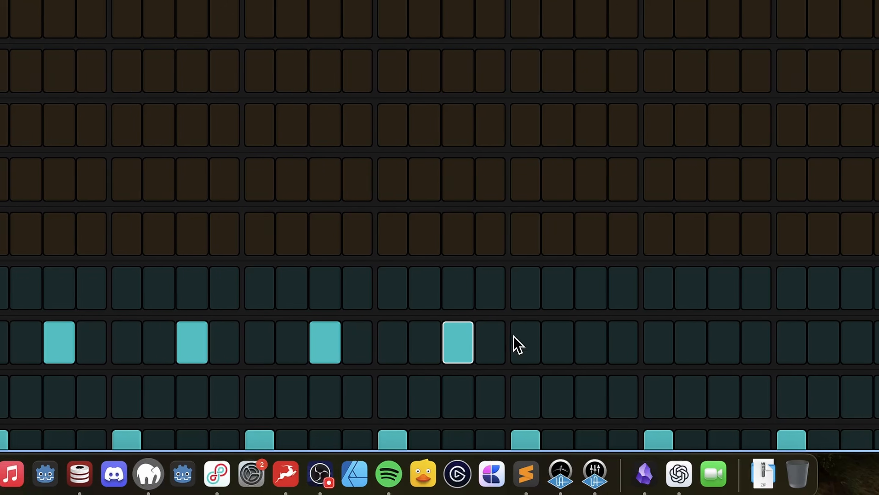
{"action": "left_click", "coordinate": [591, 342]}
{"action": "left_click", "coordinate": [725, 342]}
{"action": "left_click", "coordinate": [857, 342]}
{"action": "key", "text": "space"}
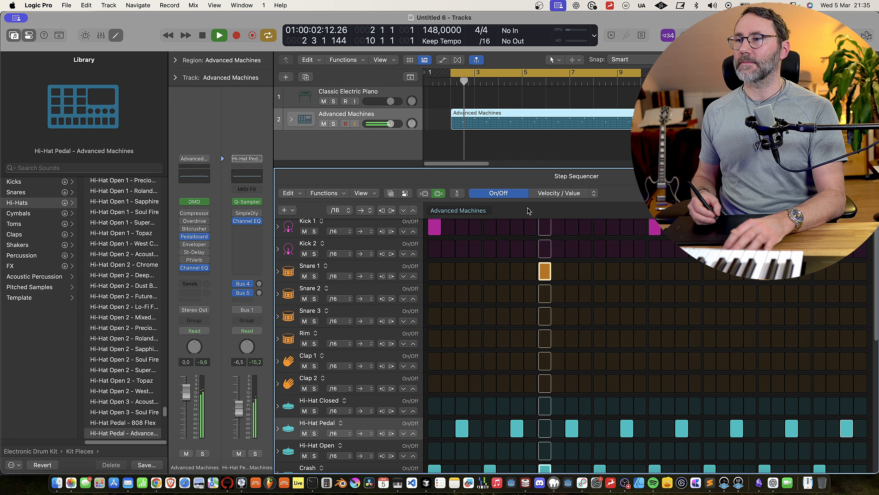
- Close the Step Sequencer and expand the Advanced Machines track to show its individual drum tracks
{"action": "key", "text": "e"}
{"action": "key", "text": "space"}
{"action": "left_click", "coordinate": [291, 120]}
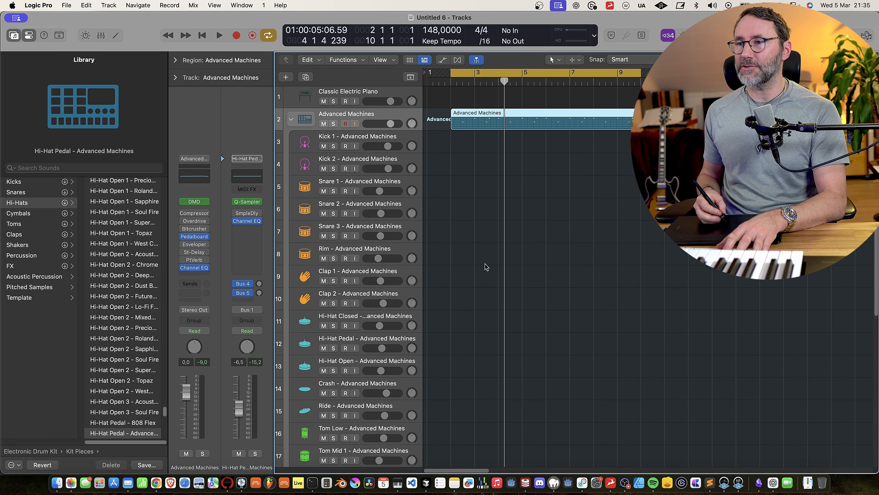
- Balance the cymbals during playback by setting the Hi-Hat Pedal track to -9.8 dB and lowering the Crash track to a similar level
{"action": "key", "text": "space"}
{"action": "left_click_drag", "start_coordinate": [386, 392], "coordinate": [381, 392]}
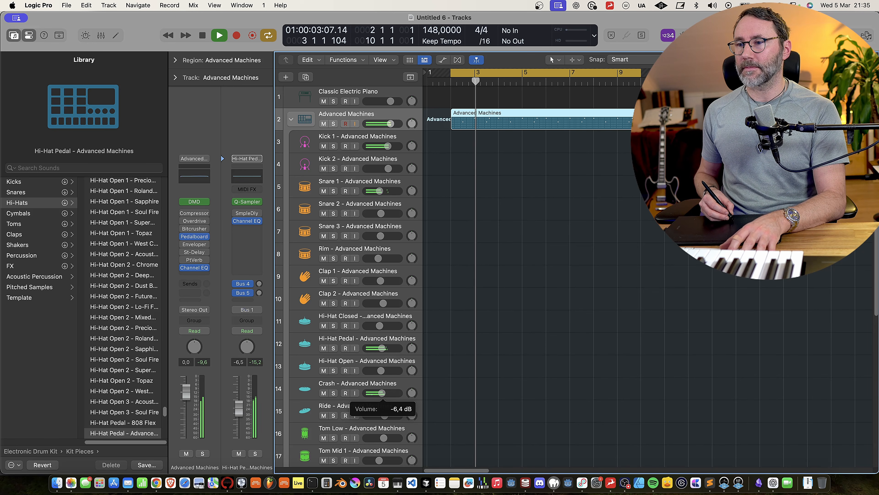
{"action": "left_click_drag", "start_coordinate": [382, 348], "coordinate": [379, 348]}
{"action": "left_click_drag", "start_coordinate": [382, 393], "coordinate": [379, 393]}
{"action": "key", "text": "space"}
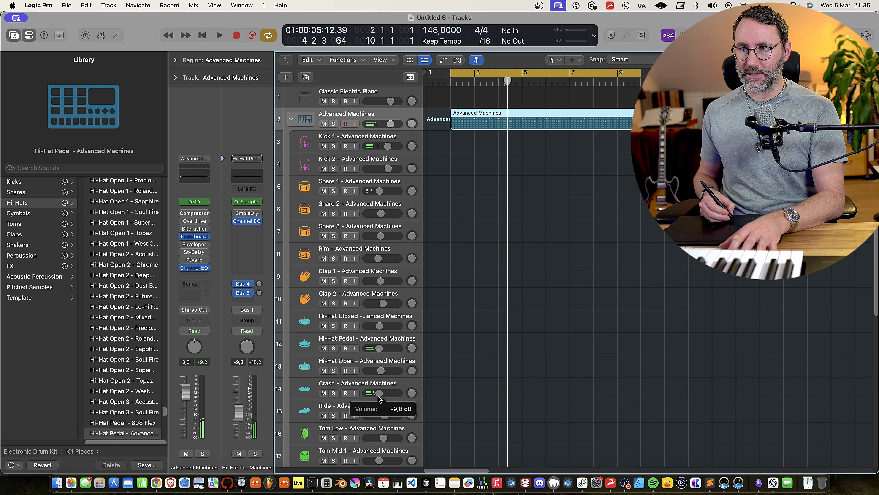
{"action": "key", "text": "space"}
{"action": "left_click_drag", "start_coordinate": [378, 393], "coordinate": [380, 394]}
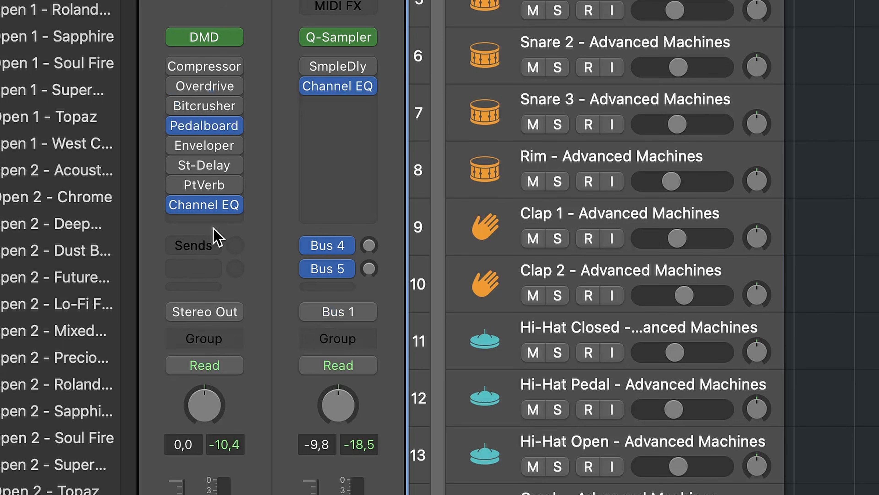
- Insert a stereo Phat FX on the Advanced Machines channel, raise its saturation to 19.1%, and audition the beat
{"action": "left_click", "coordinate": [238, 224]}
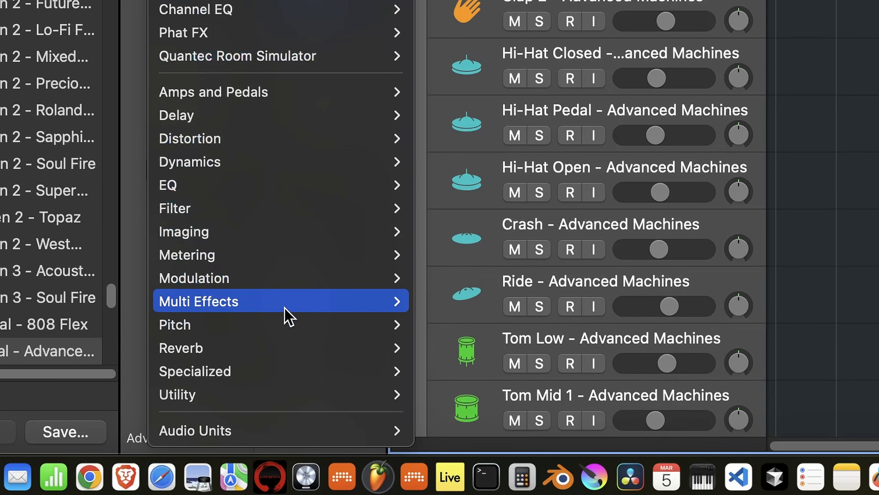
{"action": "mouse_move", "coordinate": [316, 425]}
{"action": "mouse_move", "coordinate": [520, 458]}
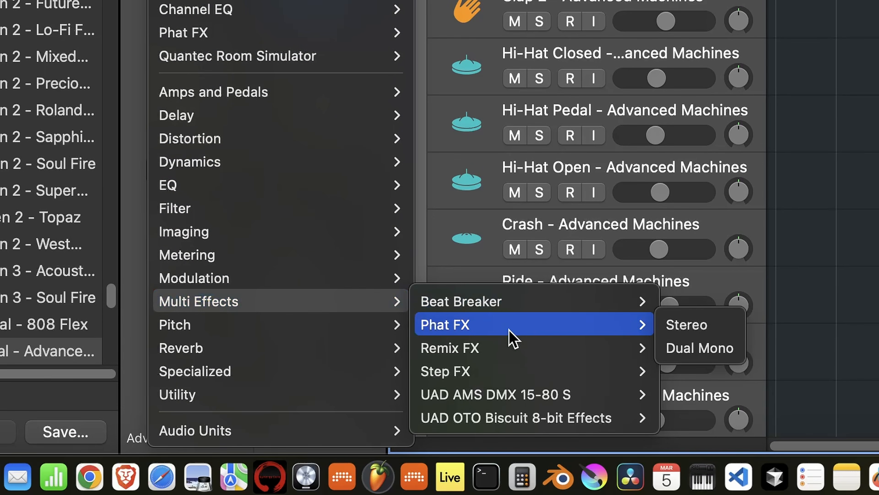
{"action": "left_click", "coordinate": [696, 327]}
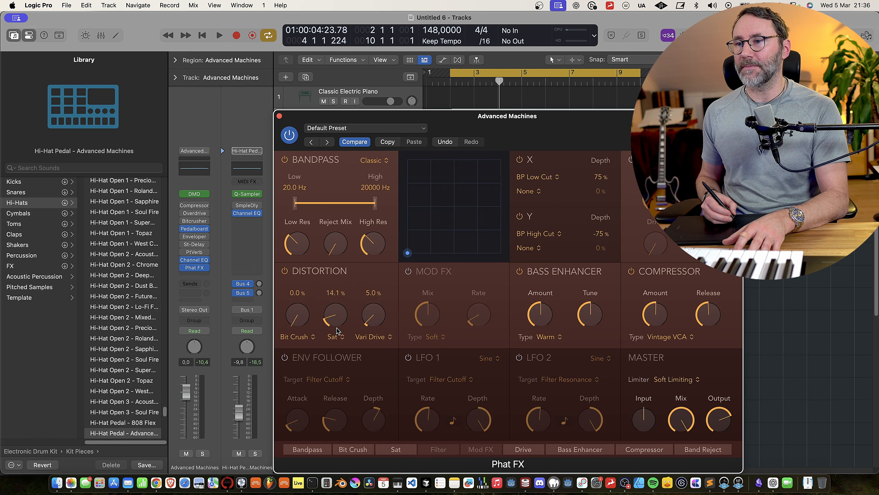
{"action": "left_click_drag", "start_coordinate": [337, 322], "coordinate": [336, 329]}
{"action": "key", "text": "space"}
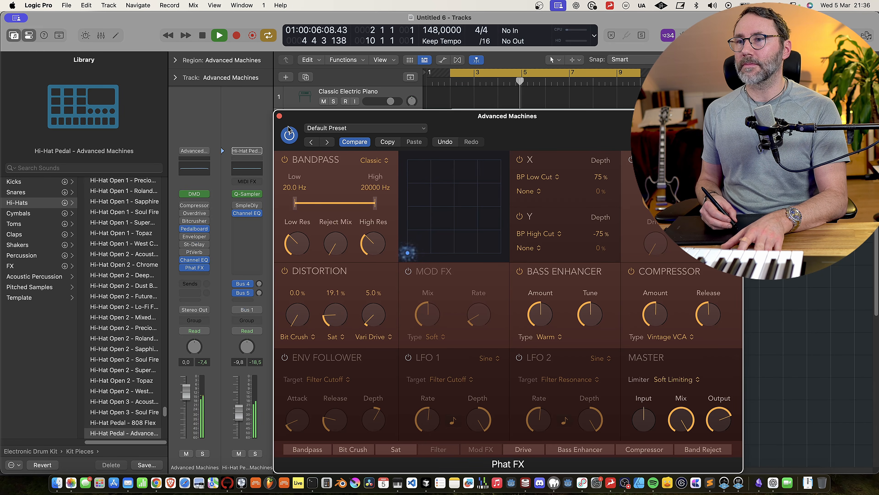
{"action": "left_click", "coordinate": [279, 116]}
{"action": "key", "text": "space"}
- Compare the beat with Phat FX bypassed and enabled on the Advanced Machines channel during playback
{"action": "left_click", "coordinate": [184, 268]}
{"action": "key", "text": "space"}
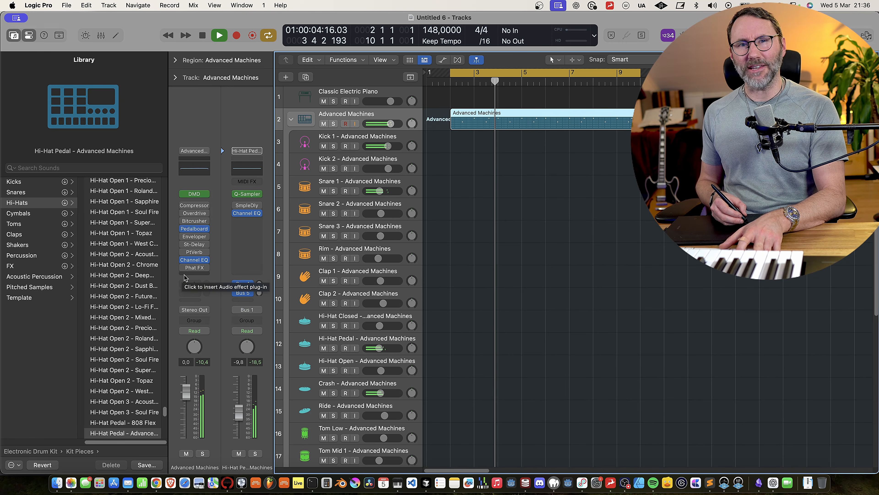
{"action": "key", "text": "space"}
{"action": "key", "text": "space"}
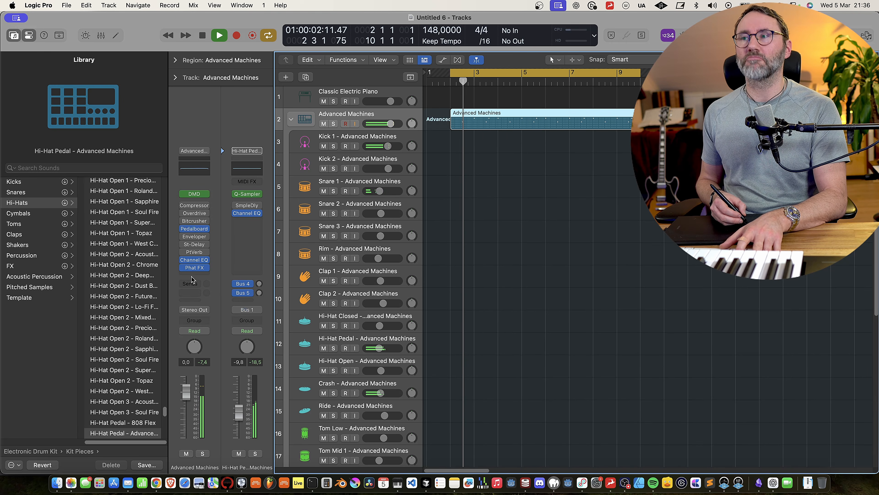
{"action": "key", "text": "space"}
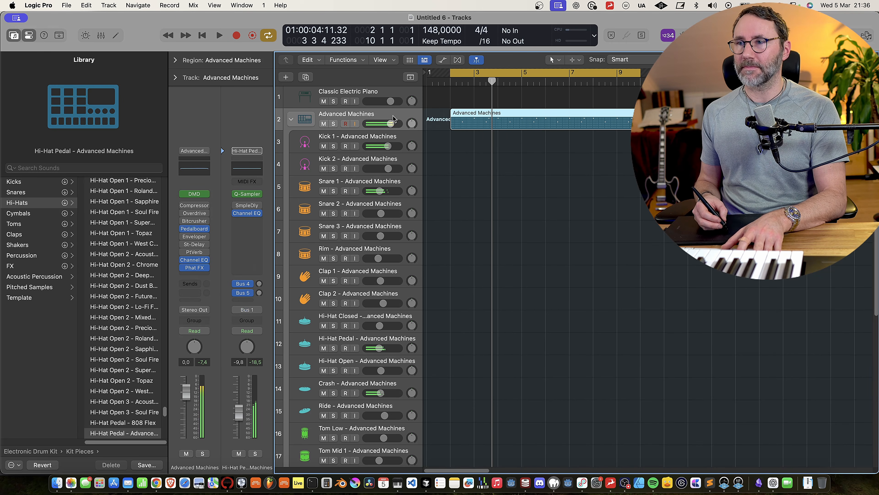
- Add a software instrument track below Classic Electric Piano and load the Chinese Dizi Flute patch from World Woodwinds
{"action": "left_click", "coordinate": [311, 96]}
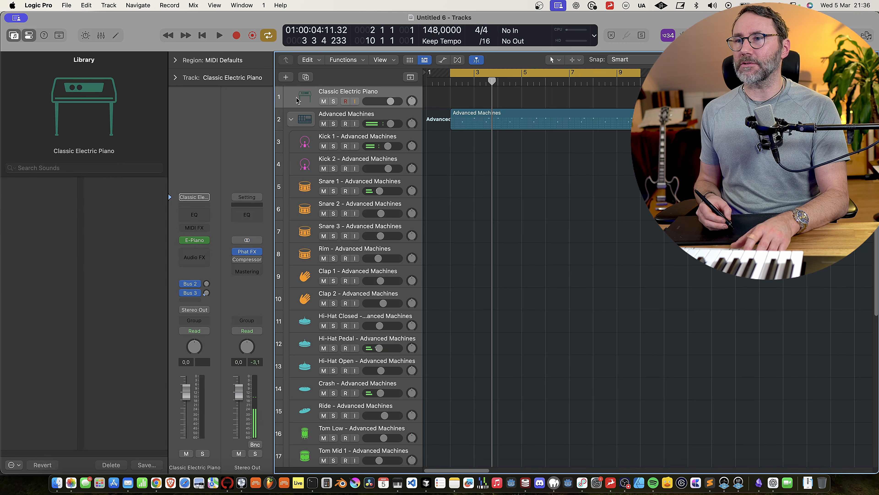
{"action": "right_click", "coordinate": [296, 96]}
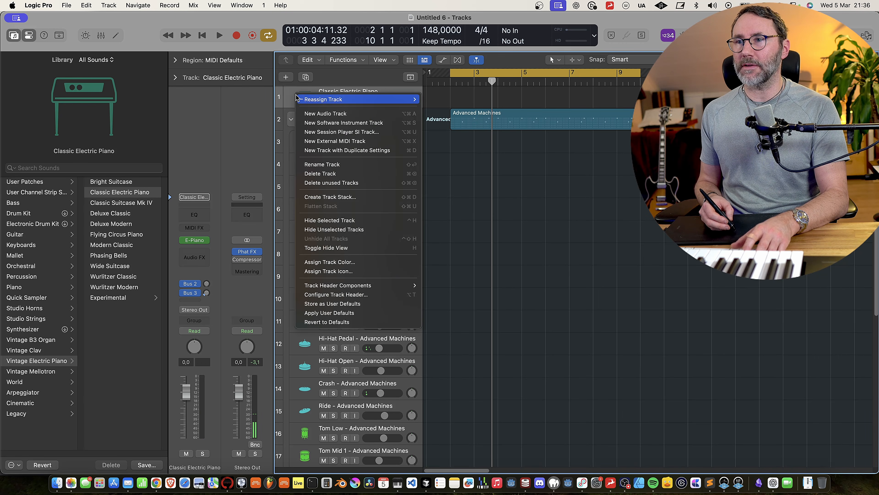
{"action": "left_click", "coordinate": [360, 122]}
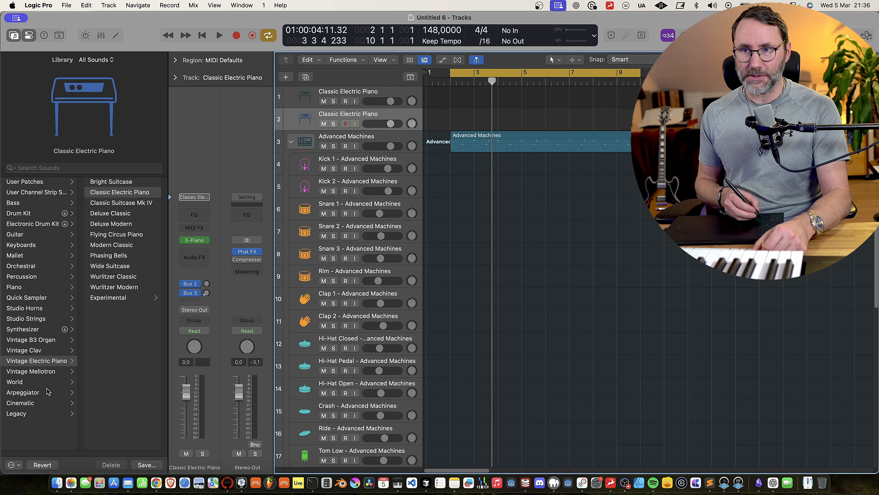
{"action": "left_click", "coordinate": [42, 382]}
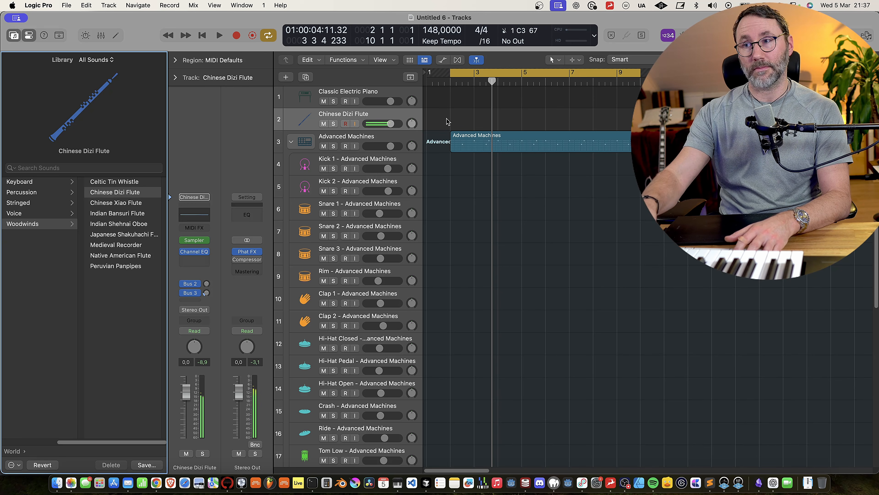
- Create an empty MIDI region on the Chinese Dizi Flute track and extend it from bar 2 to bar 10
{"action": "right_click", "coordinate": [464, 118]}
{"action": "left_click", "coordinate": [475, 117]}
{"action": "left_click_drag", "start_coordinate": [471, 124], "coordinate": [634, 125]}
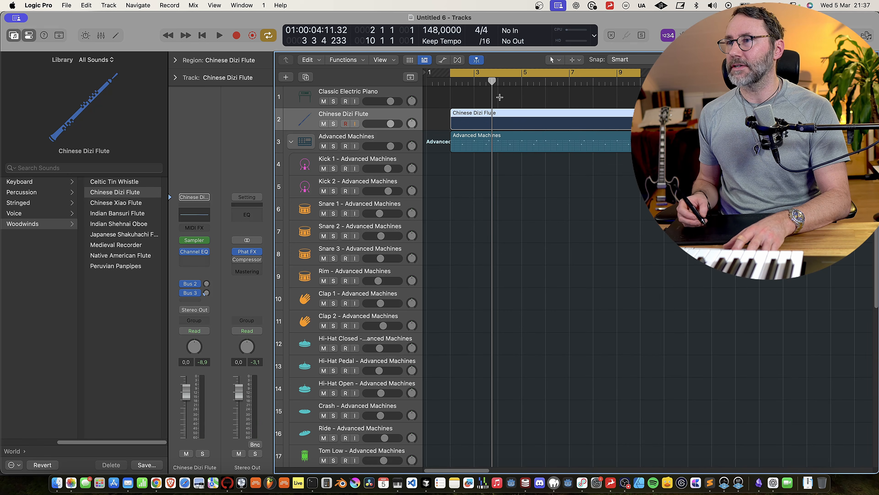
- Open the Chinese Dizi Flute region in the Piano Roll, enlarge the editor and hide the Library
{"action": "double_click", "coordinate": [500, 121]}
{"action": "key", "text": "super+z"}
{"action": "double_click", "coordinate": [492, 112]}
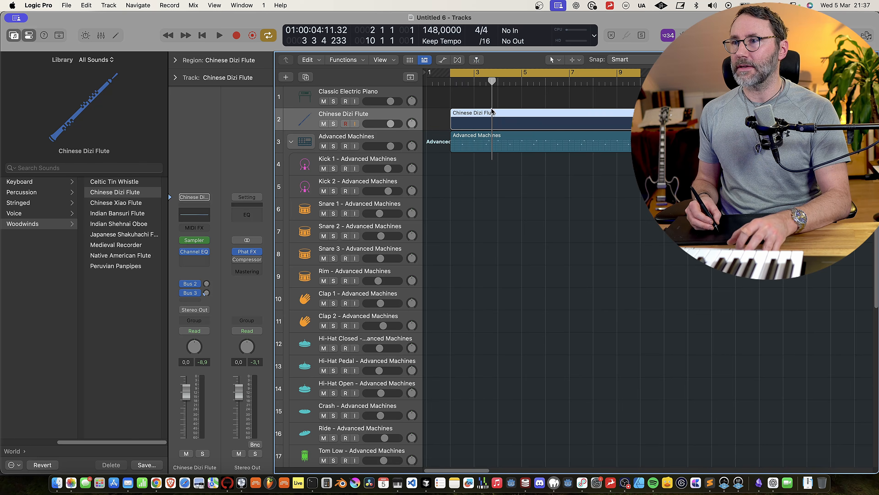
{"action": "left_click_drag", "start_coordinate": [572, 167], "coordinate": [558, 131]}
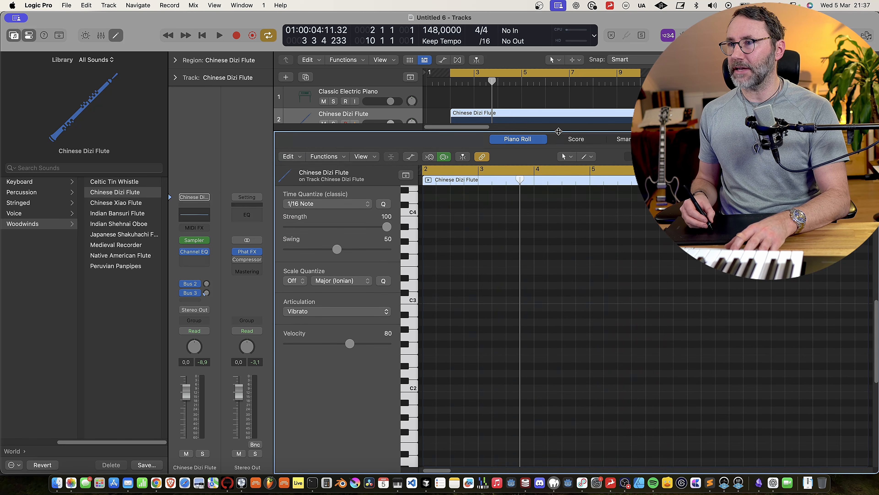
{"action": "key", "text": "y"}
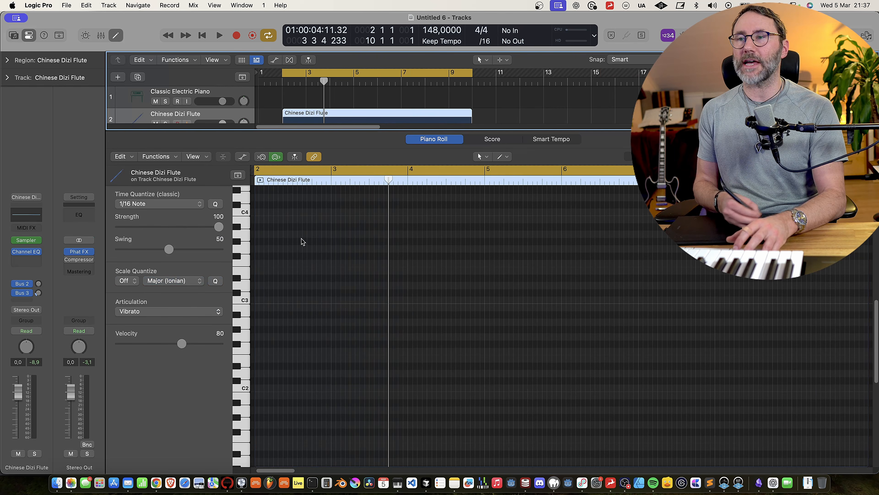
- Draw sixteenth notes F3, C3, A#3 and C#4 an eighth note apart from the start of bar 2, and play them
{"action": "scroll", "coordinate": [261, 300], "scroll_direction": "up", "scroll_amount": 5}
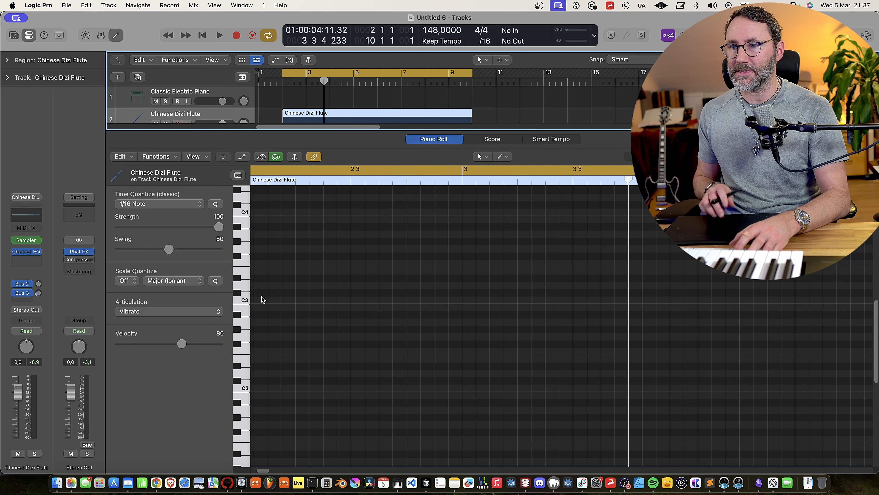
{"action": "scroll", "coordinate": [261, 300], "scroll_direction": "left", "scroll_amount": 2}
{"action": "scroll", "coordinate": [261, 299], "scroll_direction": "up", "scroll_amount": 1}
{"action": "scroll", "coordinate": [262, 299], "scroll_direction": "up", "scroll_amount": 5}
{"action": "scroll", "coordinate": [261, 300], "scroll_direction": "left", "scroll_amount": 1}
{"action": "scroll", "coordinate": [261, 299], "scroll_direction": "down", "scroll_amount": 1}
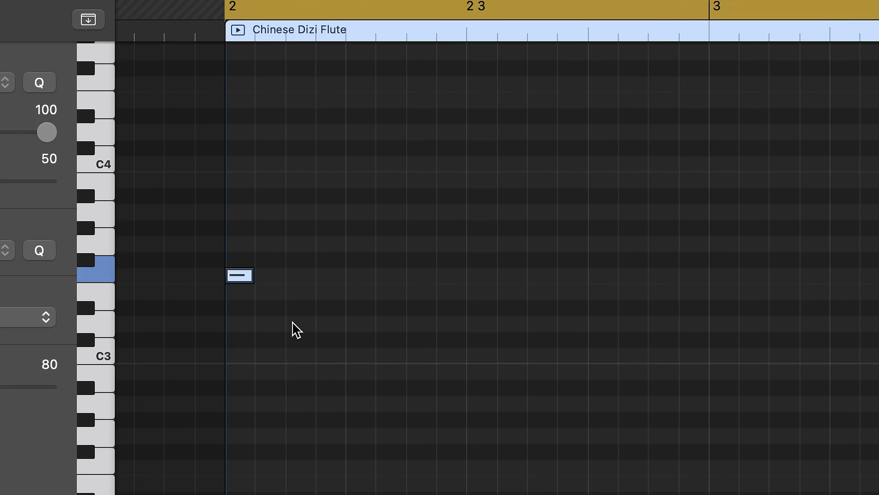
{"action": "left_click", "coordinate": [291, 355]}
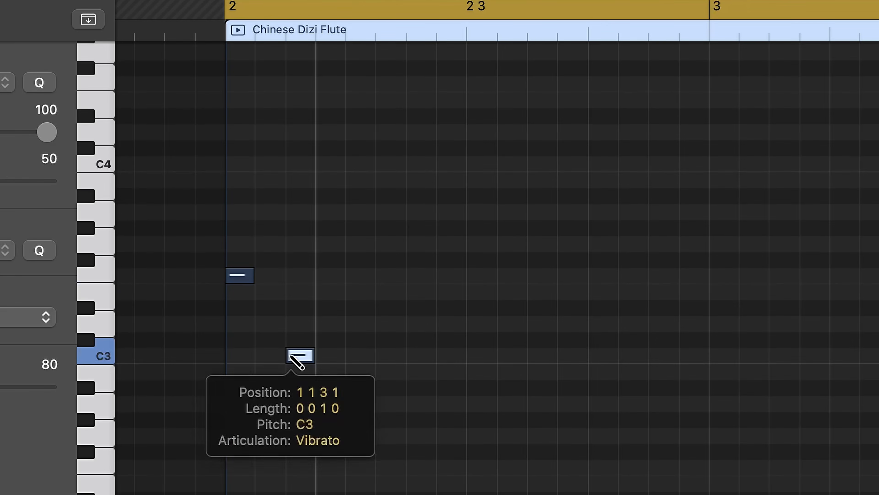
{"action": "left_click", "coordinate": [356, 227]}
{"action": "left_click_drag", "start_coordinate": [362, 229], "coordinate": [362, 197]}
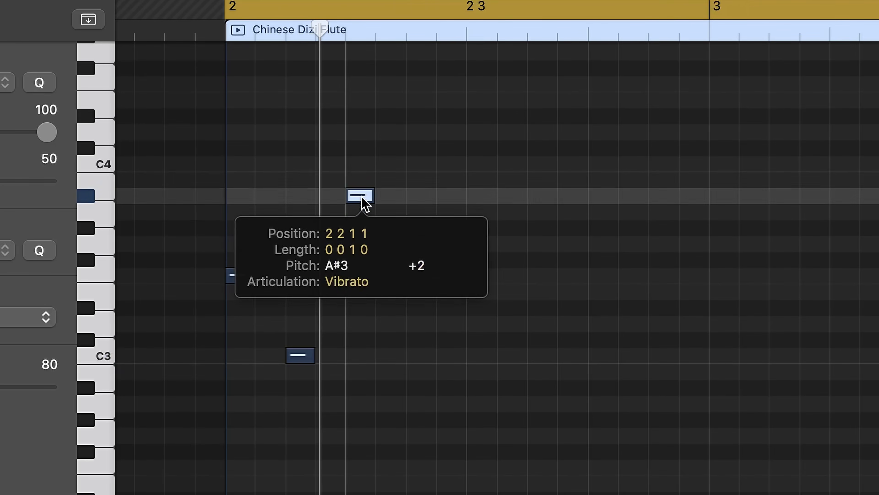
{"action": "mouse_move", "coordinate": [382, 116]}
{"action": "left_mouse_down"}
{"action": "mouse_move", "coordinate": [415, 118]}
{"action": "mouse_move", "coordinate": [405, 118]}
{"action": "left_mouse_up"}
{"action": "left_click_drag", "start_coordinate": [419, 157], "coordinate": [419, 158]}
{"action": "key", "text": "space"}
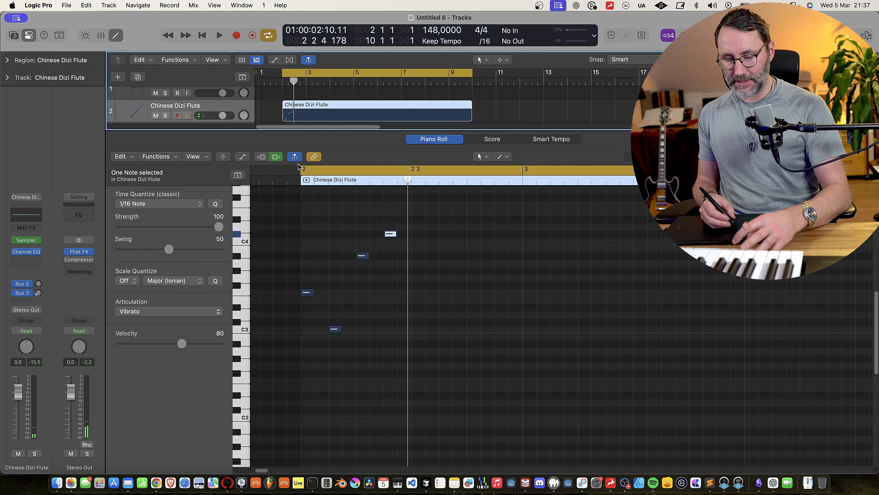
- Color the Chinese Dizi Flute track and its region red and deselect the last note
{"action": "key", "text": "alt+c"}
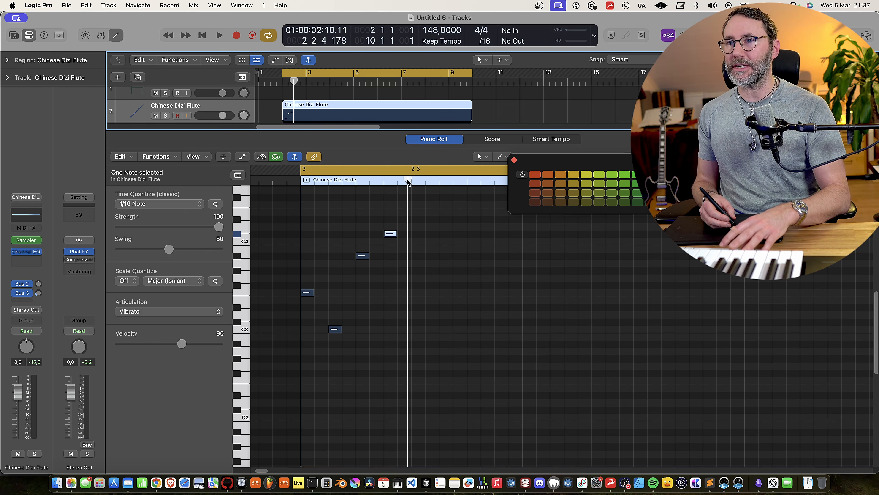
{"action": "left_click", "coordinate": [535, 174]}
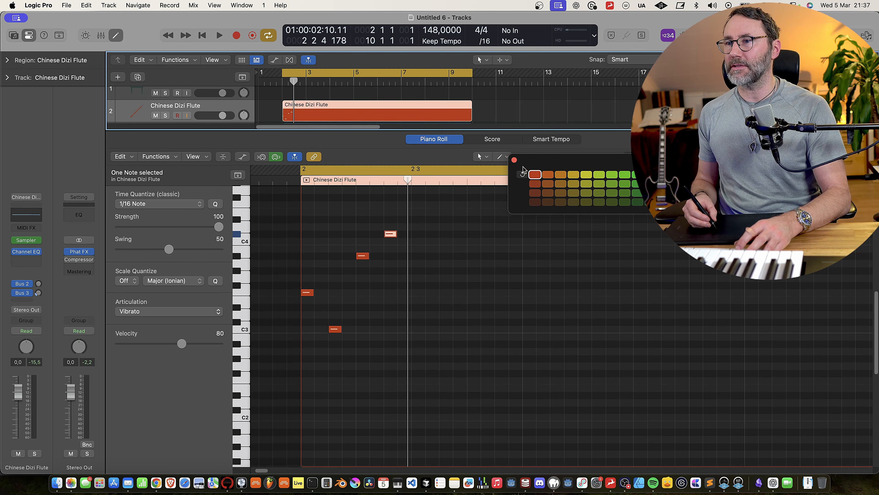
{"action": "left_click", "coordinate": [514, 160]}
{"action": "left_click", "coordinate": [433, 265]}
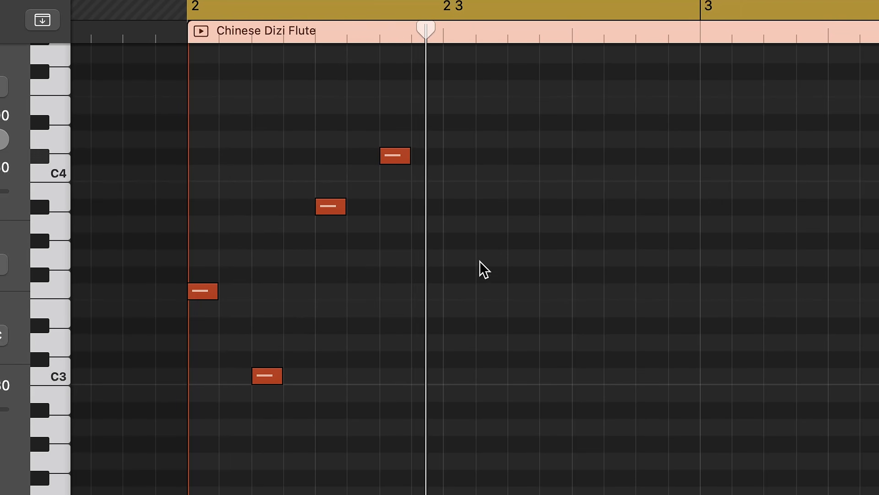
- Fill the second half of bar 2 with sixteenth notes C4, A#3, F#3 and D#3, spaced an eighth note apart
{"action": "left_click", "coordinate": [452, 170]}
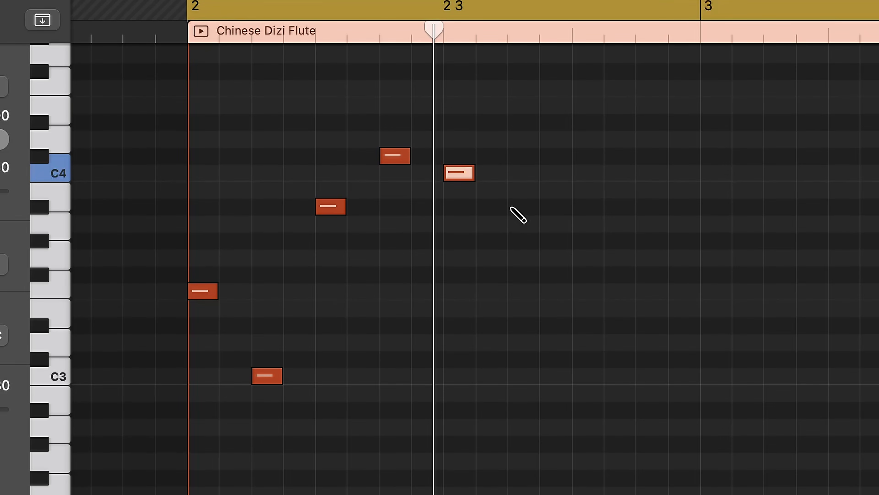
{"action": "left_click", "coordinate": [519, 206]}
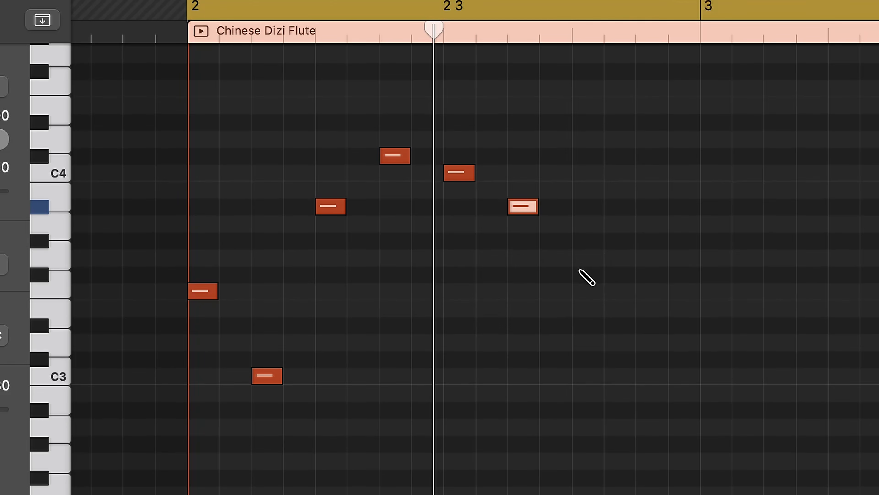
{"action": "left_click", "coordinate": [580, 270]}
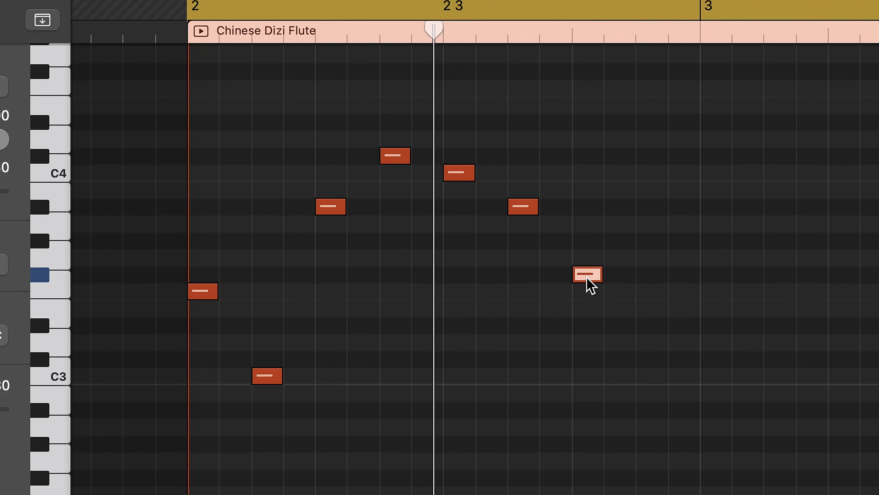
{"action": "left_click", "coordinate": [613, 329]}
{"action": "left_click_drag", "start_coordinate": [618, 330], "coordinate": [649, 328]}
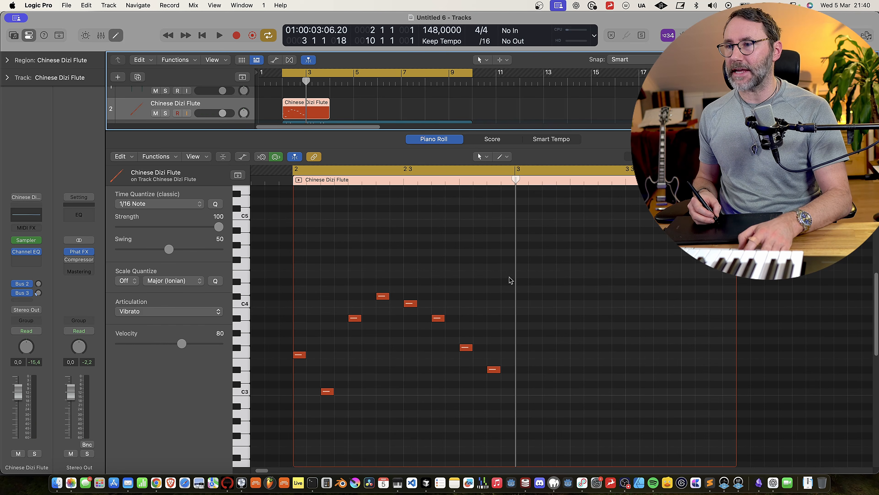
- Select all eight flute notes in bar 2 and repeat them into bar 3
{"action": "left_click", "coordinate": [516, 267]}
{"action": "left_click_drag", "start_coordinate": [515, 264], "coordinate": [293, 435]}
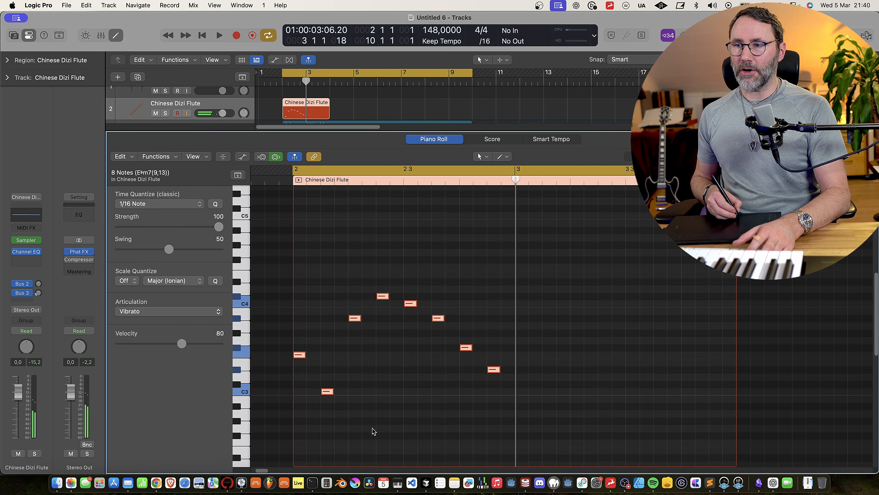
{"action": "key", "text": "cmd+r"}
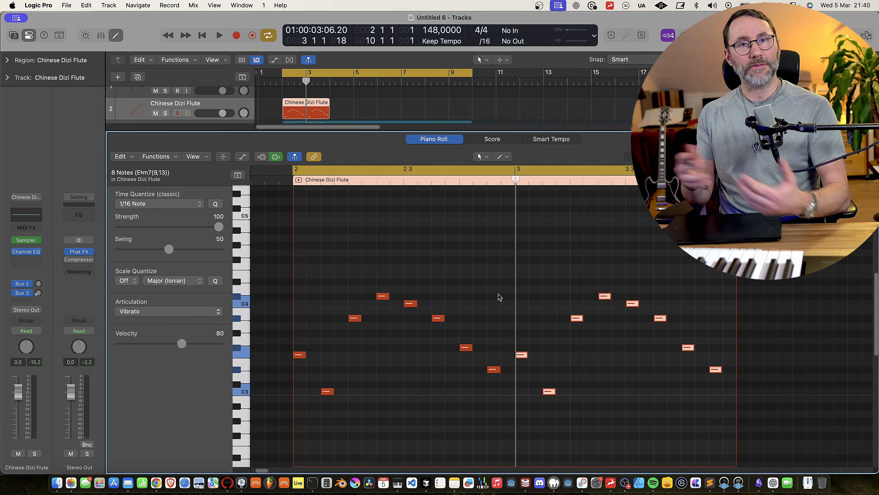
- Change the pitches of the last three notes in bar 3 to A3, A#3 and F#3, and play the melody
{"action": "left_click", "coordinate": [523, 354]}
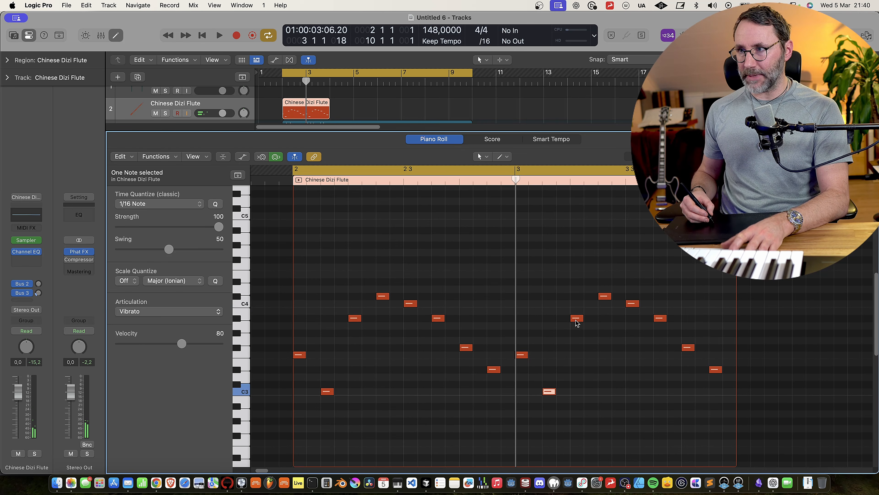
{"action": "left_click", "coordinate": [632, 304]}
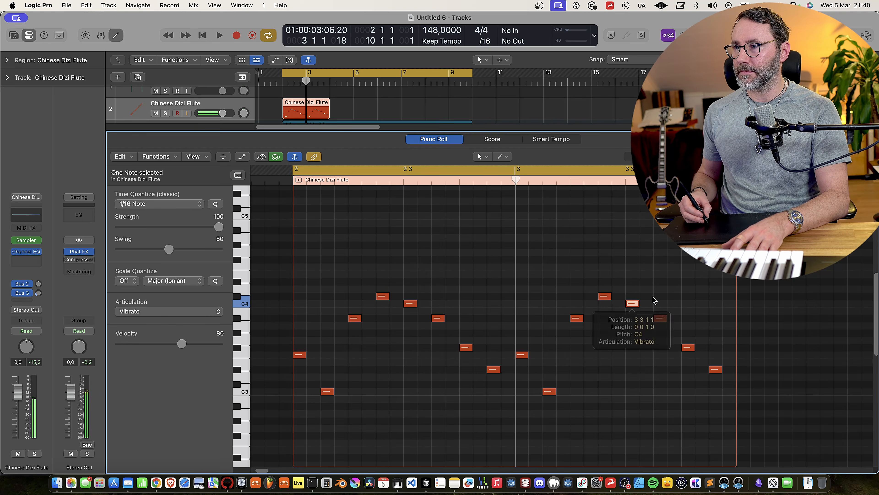
{"action": "left_click_drag", "start_coordinate": [659, 321], "coordinate": [689, 320]}
{"action": "left_click_drag", "start_coordinate": [715, 372], "coordinate": [717, 351]}
{"action": "key", "text": "space"}
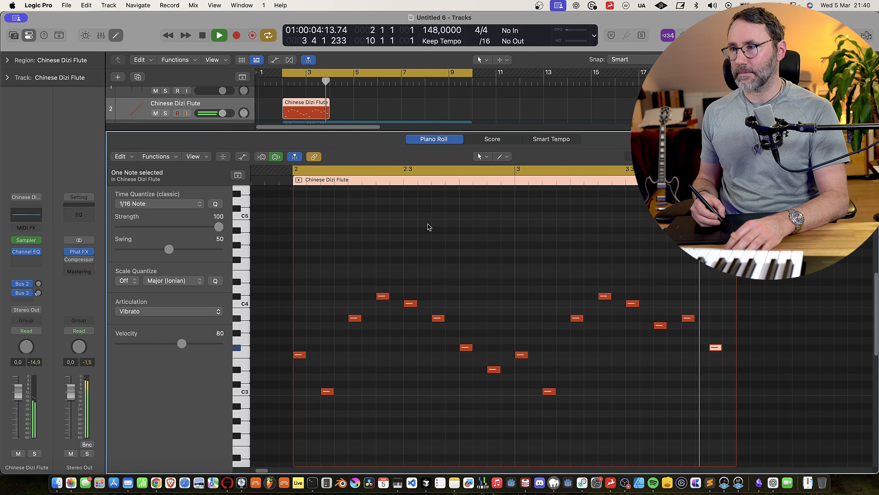
{"action": "key", "text": "space"}
- Close the Piano Roll, loop the Chinese Dizi Flute region out to bar 10, and play the arrangement
{"action": "key", "text": "p"}
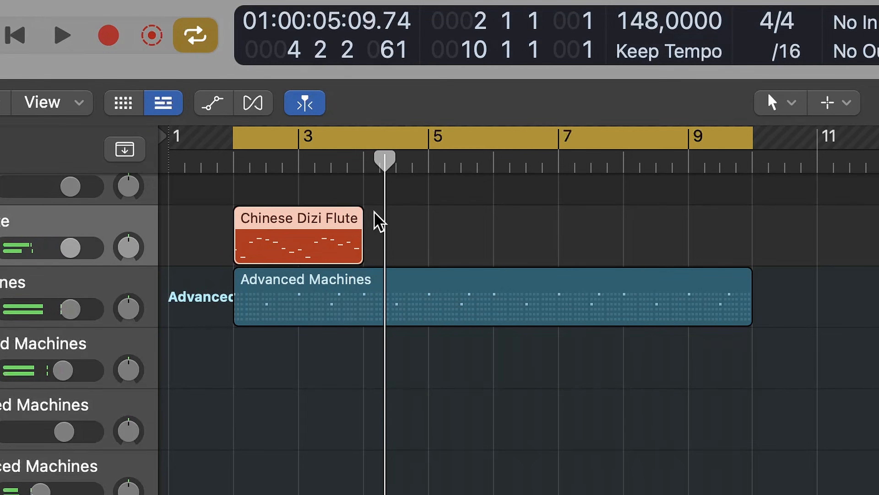
{"action": "left_click_drag", "start_coordinate": [357, 209], "coordinate": [746, 213]}
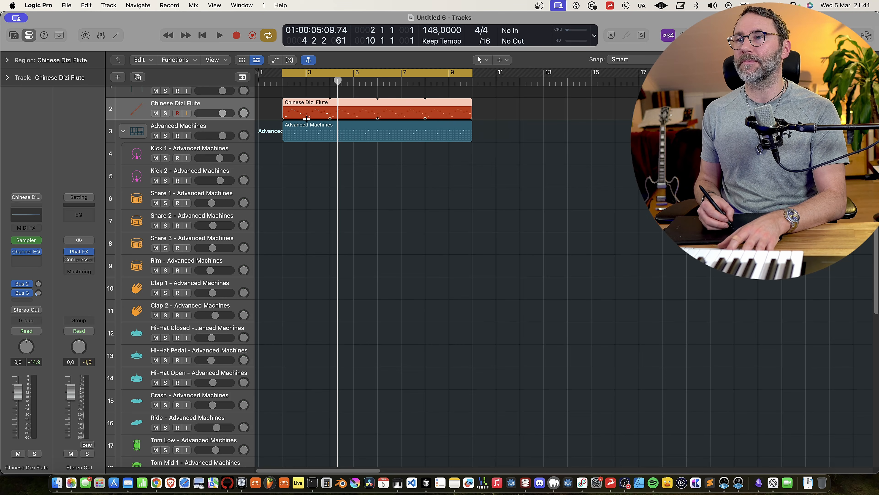
{"action": "key", "text": "space"}
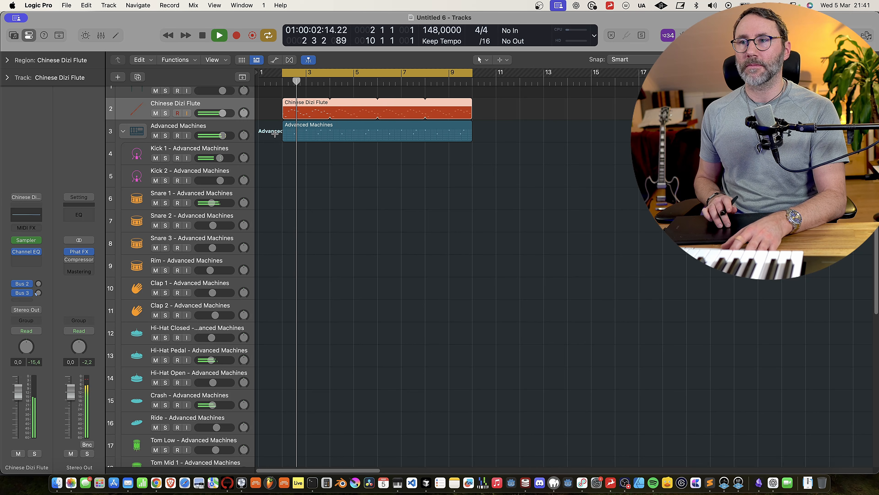
- Turn down the Bus 3 send on the Chinese Dizi Flute channel and insert a stereo ChromaVerb with Wet at 38%
{"action": "key", "text": "space"}
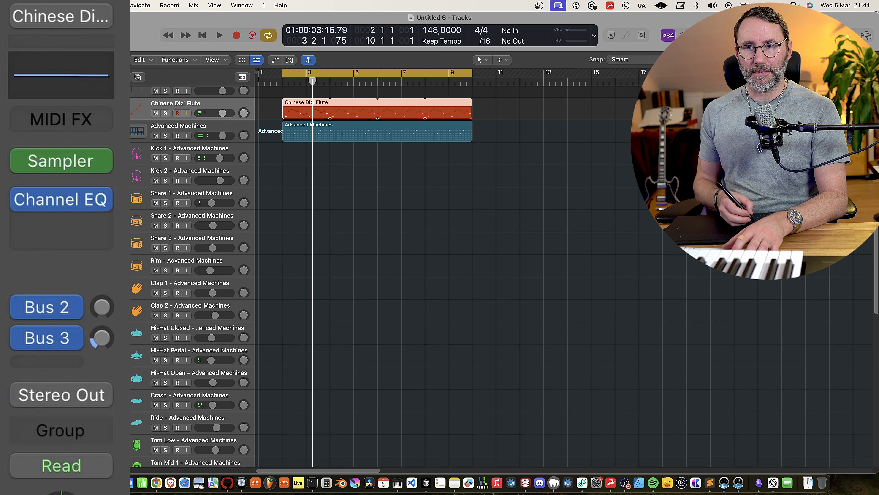
{"action": "left_click_drag", "start_coordinate": [104, 347], "coordinate": [92, 471]}
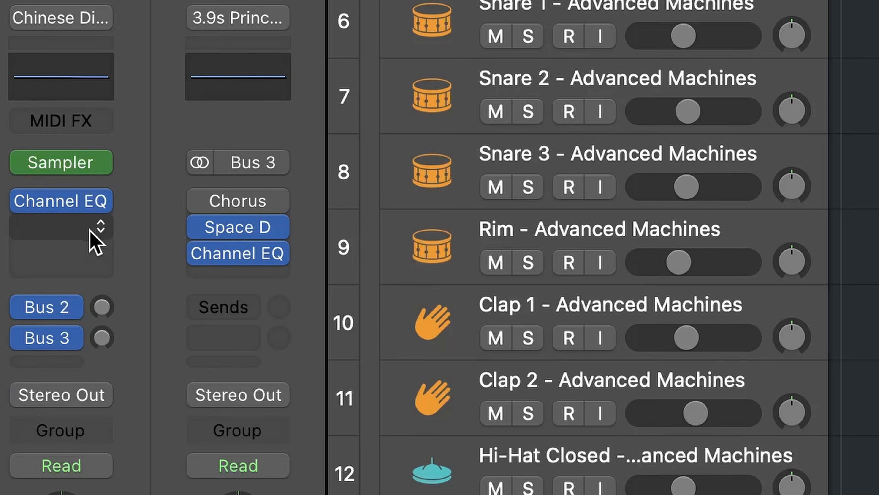
{"action": "left_click", "coordinate": [90, 230]}
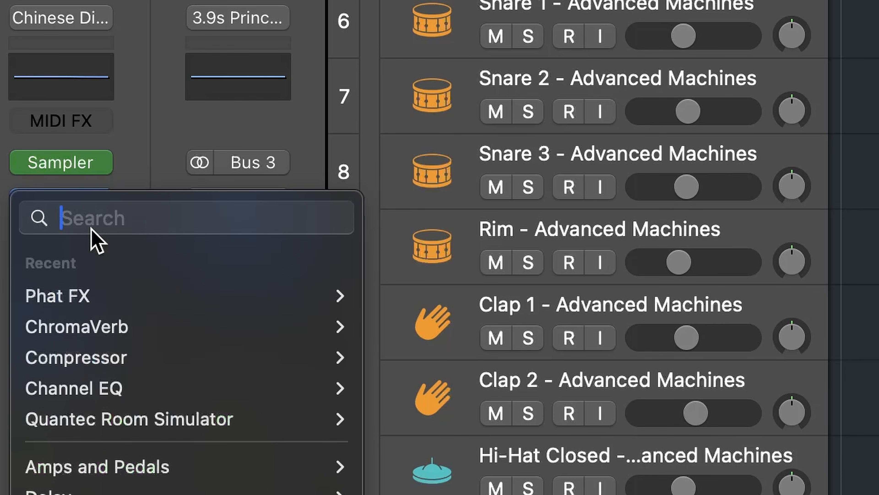
{"action": "mouse_move", "coordinate": [231, 333]}
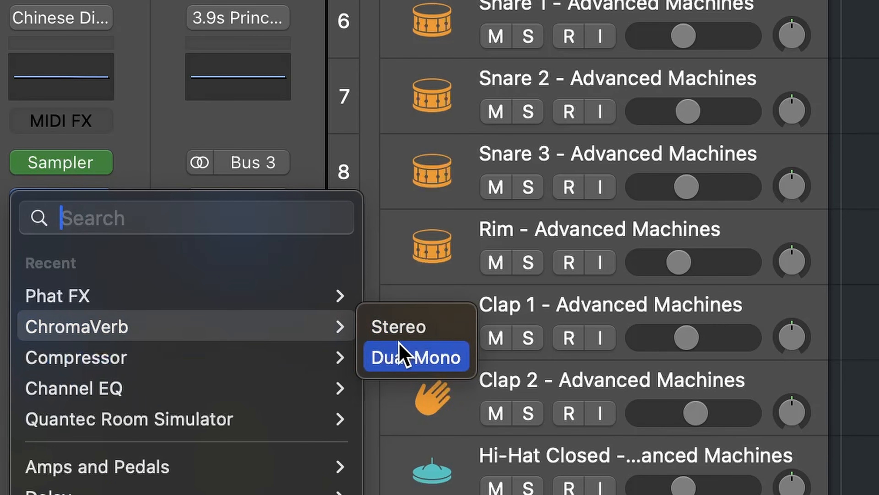
{"action": "left_click", "coordinate": [399, 333]}
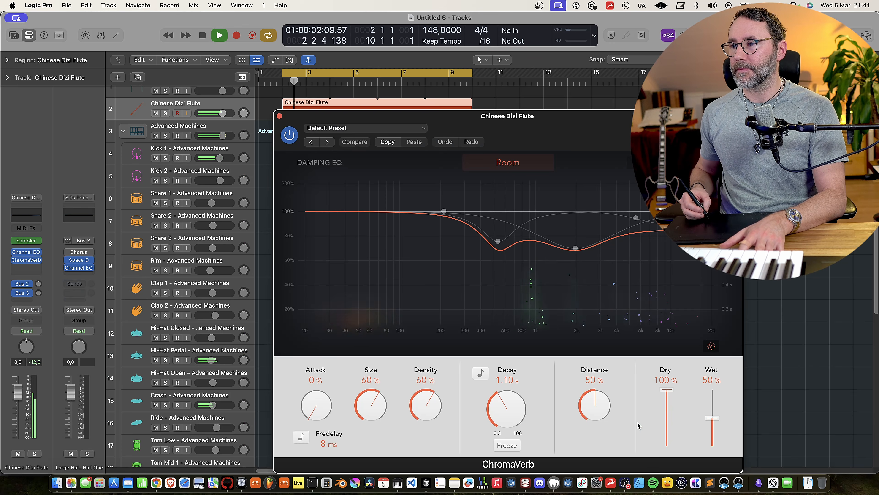
{"action": "left_click_drag", "start_coordinate": [712, 419], "coordinate": [713, 424]}
{"action": "key", "text": "space"}
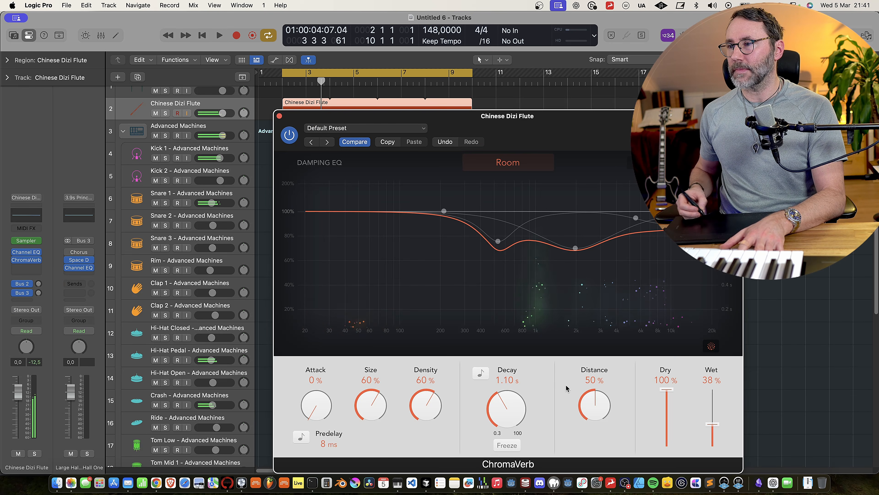
{"action": "left_click", "coordinate": [280, 116]}
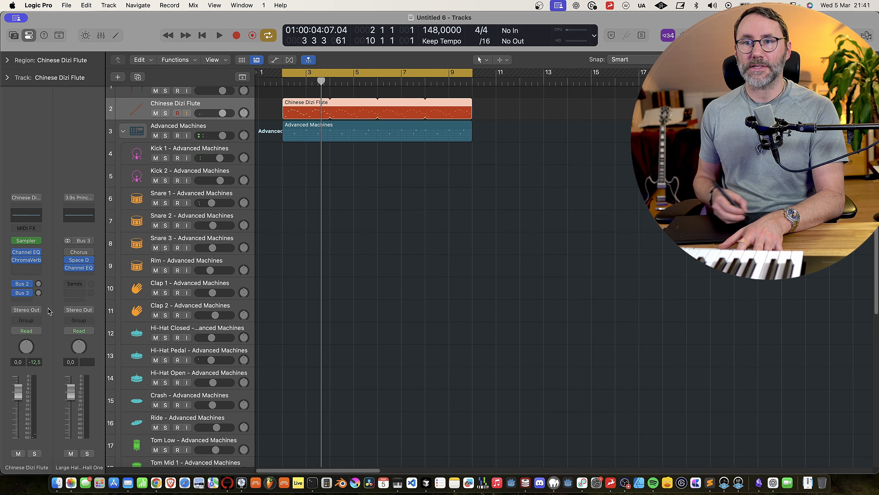
- Duplicate the Chinese Dizi Flute track and copy its looped region, bars 2 to 10, onto the new track
{"action": "left_click", "coordinate": [170, 130]}
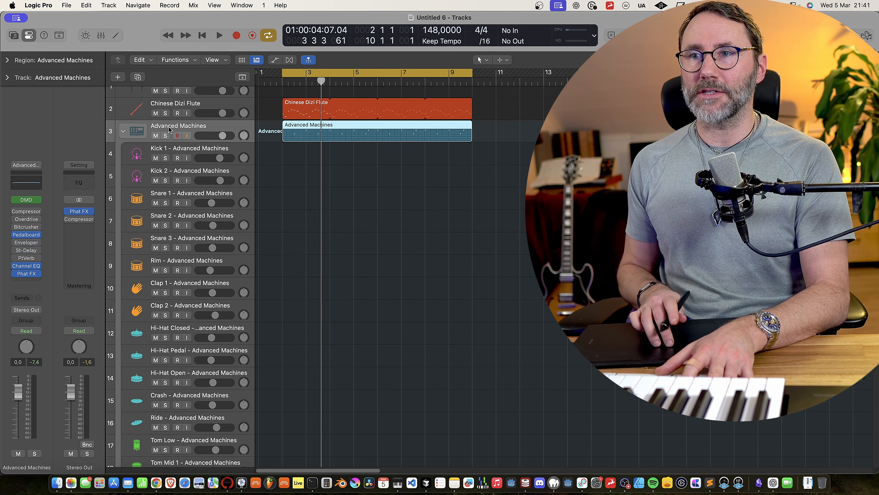
{"action": "left_click", "coordinate": [138, 99]}
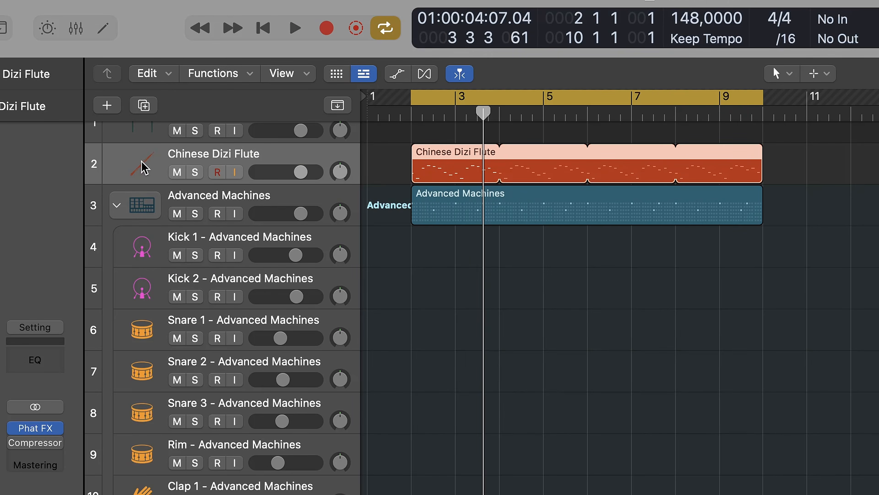
{"action": "key", "text": "super+d"}
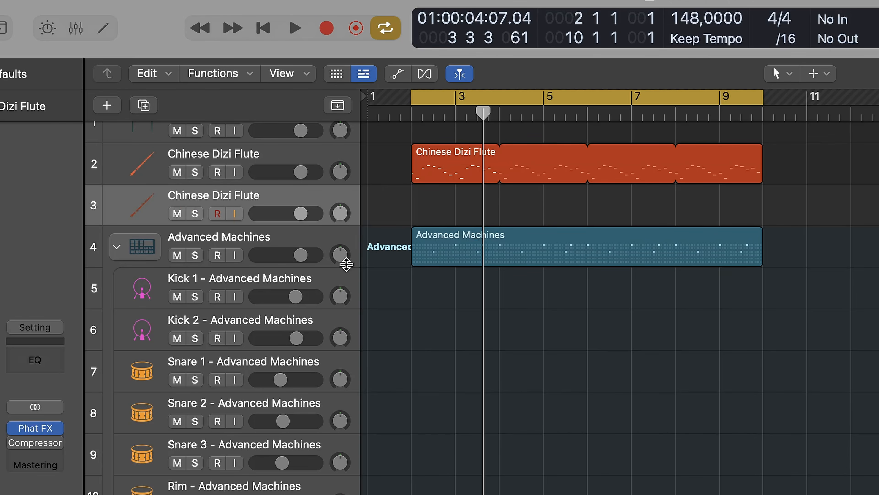
{"action": "left_click", "coordinate": [442, 158]}
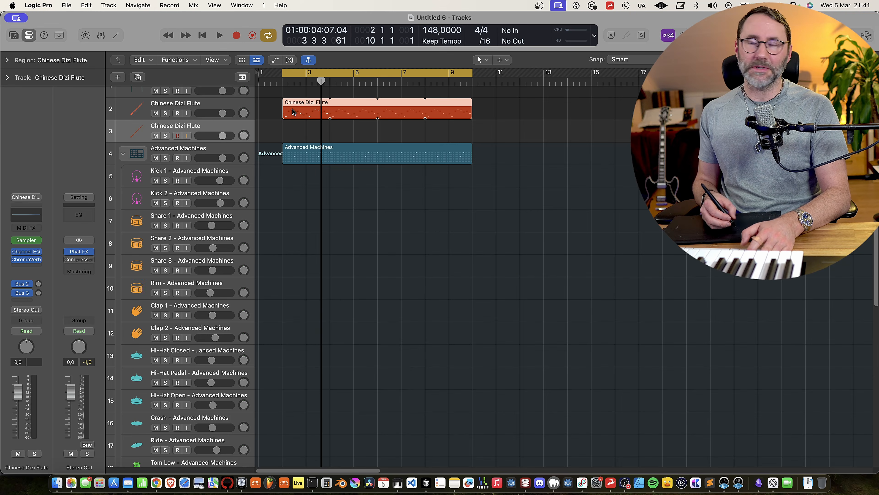
{"action": "left_click_drag", "start_coordinate": [292, 111], "coordinate": [294, 134]}
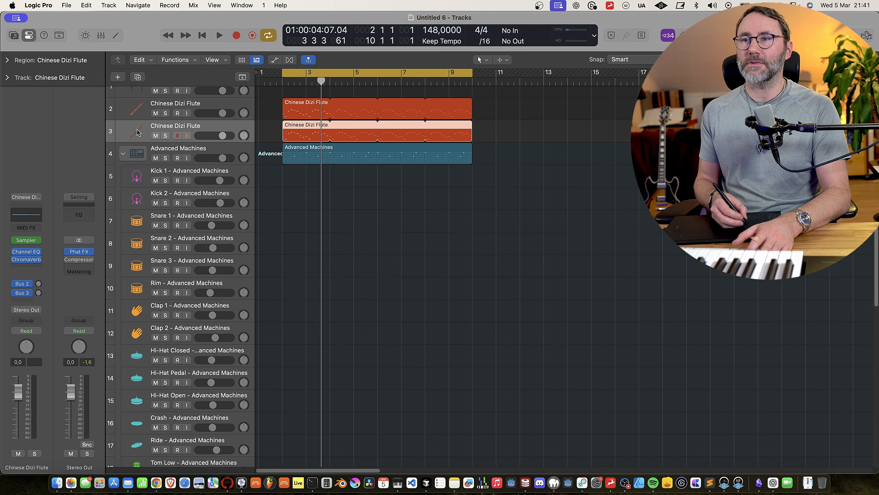
- Load the Analog Poly Synth patch from the Synthesizer Classics sounds on the duplicate track and set its volume to -4.5 dB
{"action": "key", "text": "y"}
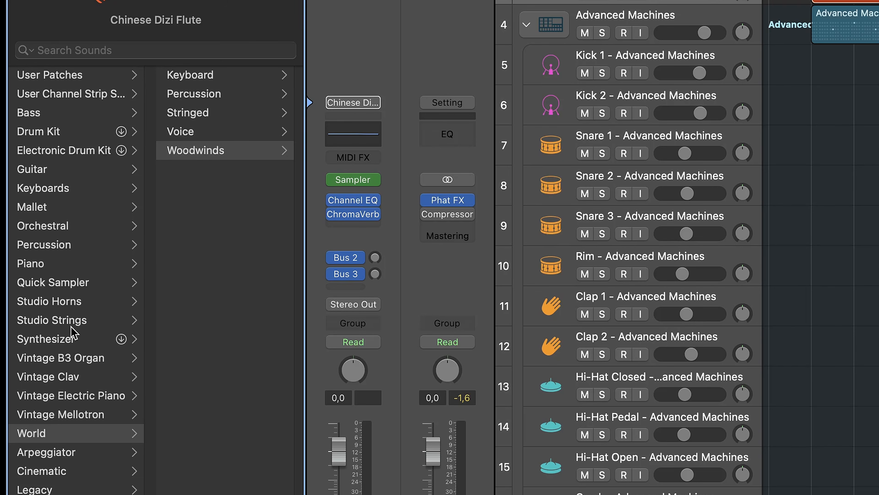
{"action": "left_click", "coordinate": [71, 338]}
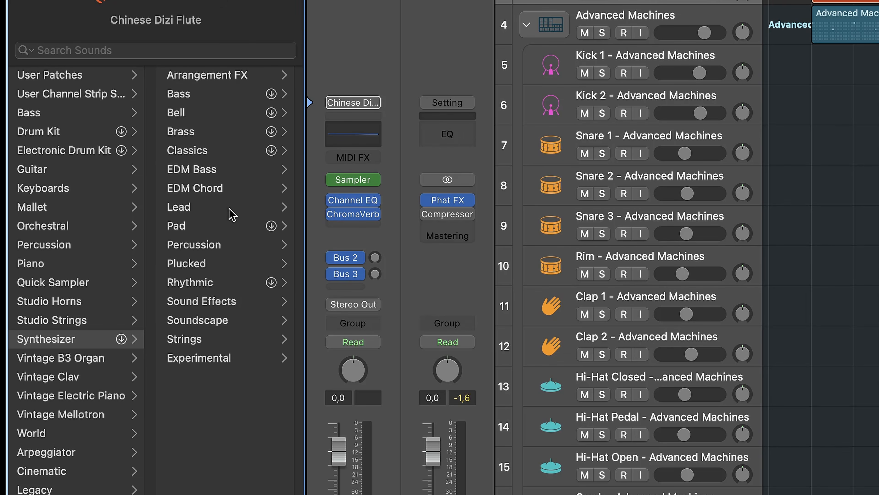
{"action": "left_click", "coordinate": [218, 156]}
{"action": "left_click", "coordinate": [221, 170]}
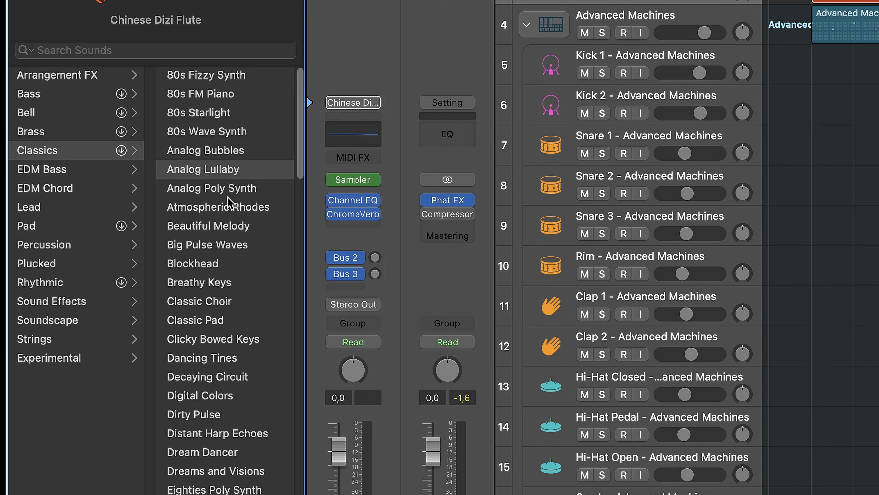
{"action": "left_click", "coordinate": [228, 191]}
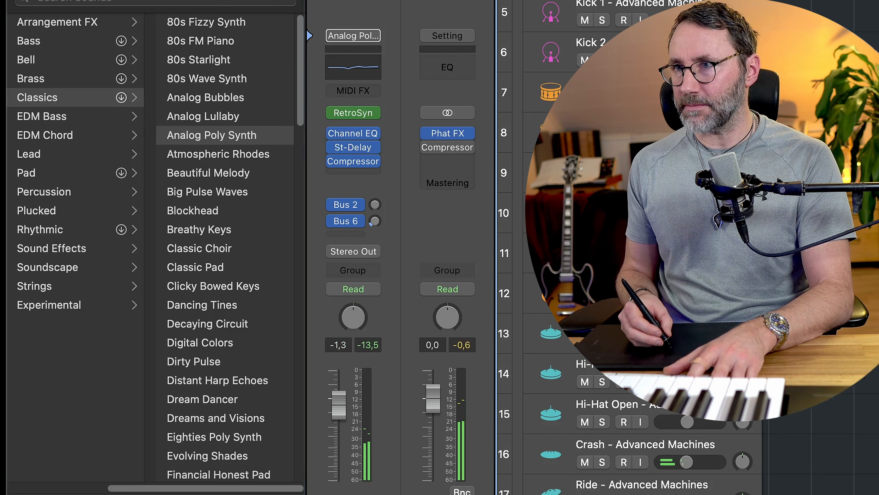
{"action": "left_click_drag", "start_coordinate": [338, 404], "coordinate": [339, 419]}
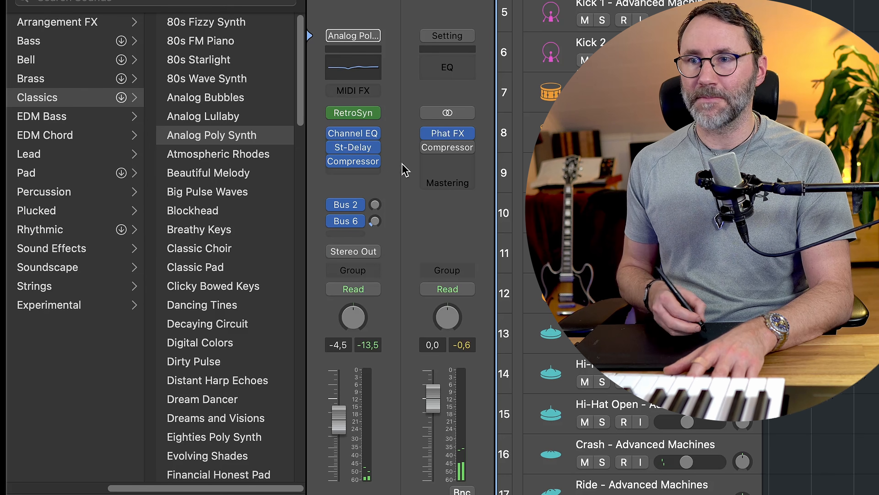
- Turn down the Analog Poly Synth's Bus 6 send and insert a stereo ChromaVerb with Decay at 1.30 s
{"action": "left_click", "coordinate": [375, 221]}
{"action": "left_click", "coordinate": [369, 191]}
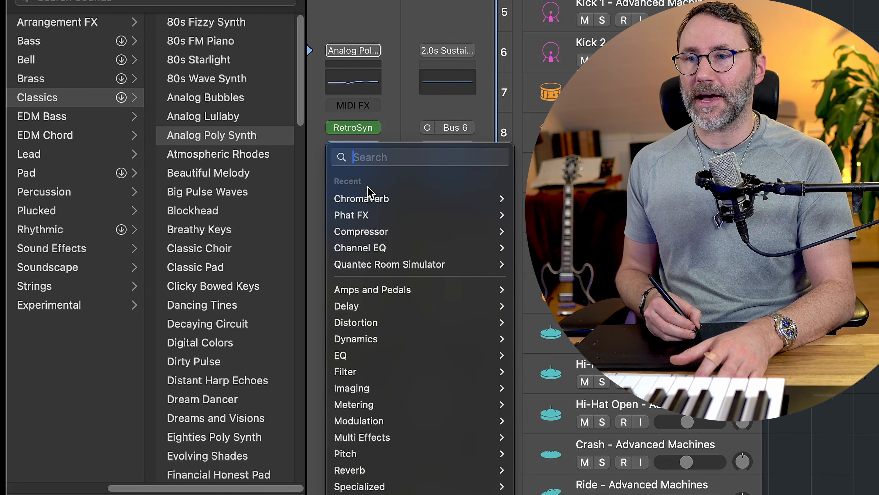
{"action": "mouse_move", "coordinate": [447, 198]}
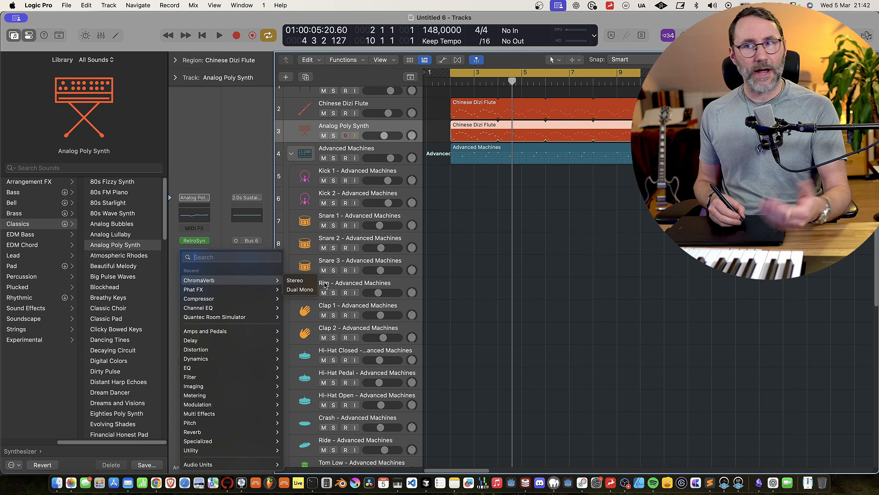
{"action": "left_click", "coordinate": [295, 280]}
{"action": "key", "text": "space"}
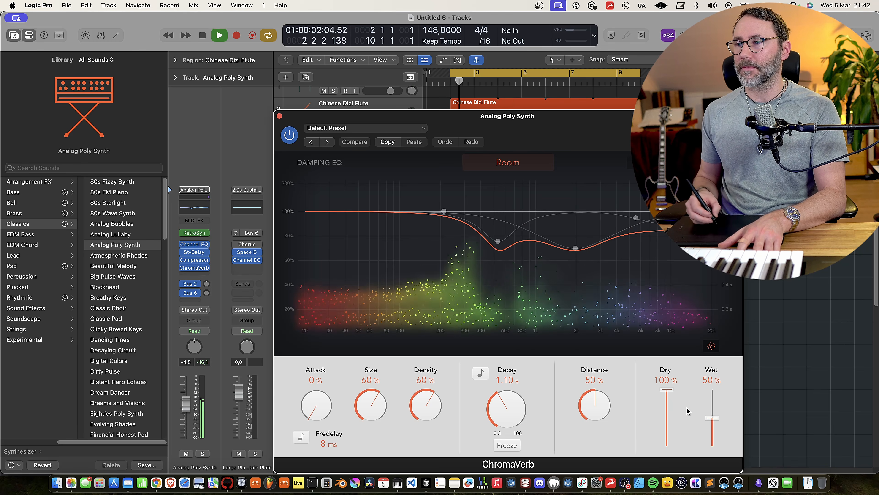
{"action": "mouse_move", "coordinate": [505, 410]}
{"action": "left_mouse_down"}
{"action": "mouse_move", "coordinate": [523, 364]}
{"action": "mouse_move", "coordinate": [514, 410]}
{"action": "left_mouse_up"}
{"action": "key", "text": "space"}
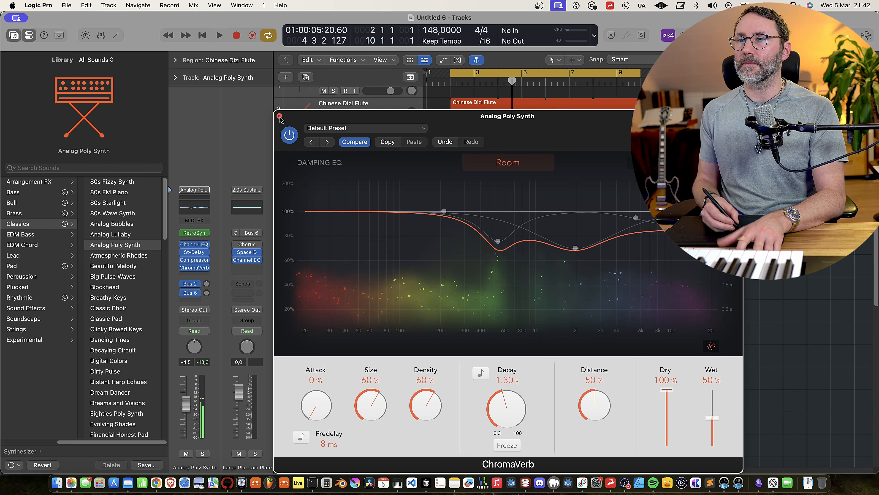
{"action": "left_click", "coordinate": [279, 117]}
- Group the Chinese Dizi Flute and Analog Poly Synth tracks into a summing track stack
{"action": "scroll", "coordinate": [506, 193], "scroll_direction": "up", "scroll_amount": 1}
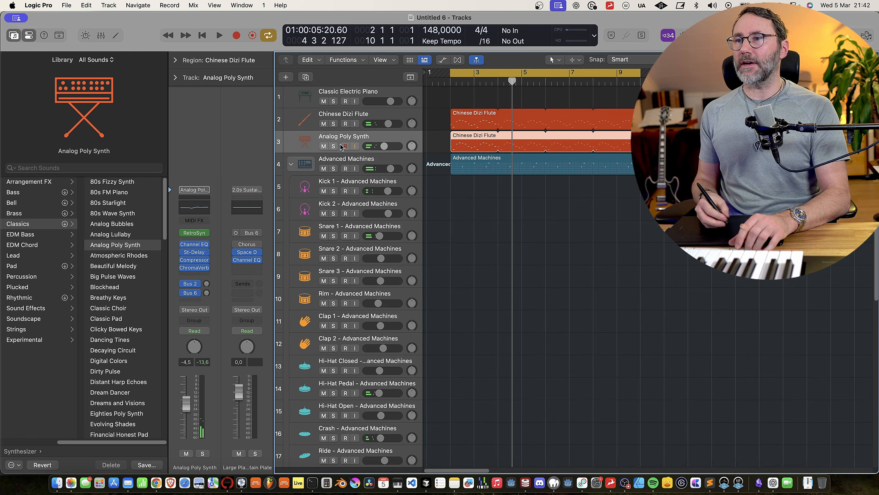
{"action": "left_click", "coordinate": [324, 120], "text": "shift"}
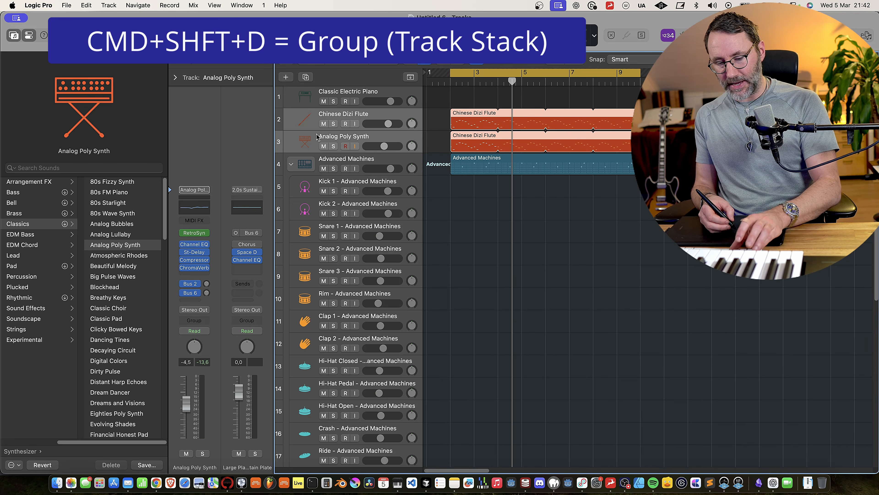
{"action": "key", "text": "super+shift+d"}
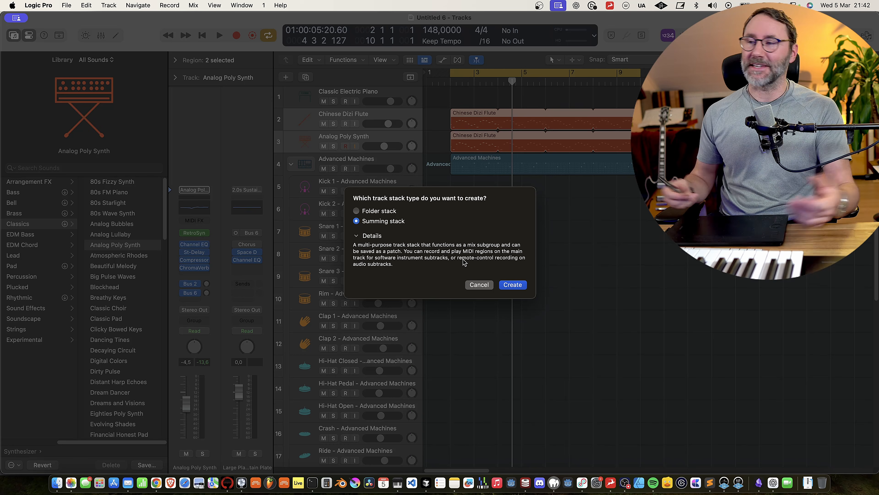
{"action": "left_click", "coordinate": [518, 287]}
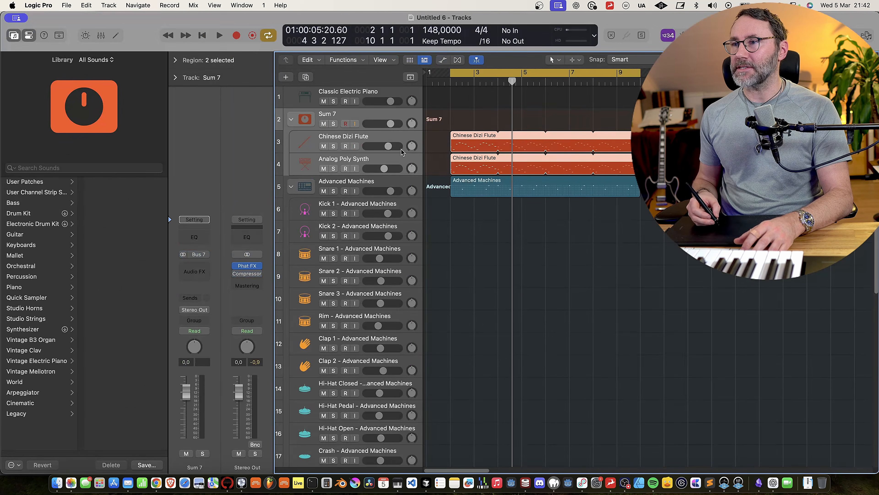
- Insert a stereo Compressor on the new summing stack and set its side chain source to the Kick 1 channel, Inst 2
{"action": "left_click", "coordinate": [350, 117]}
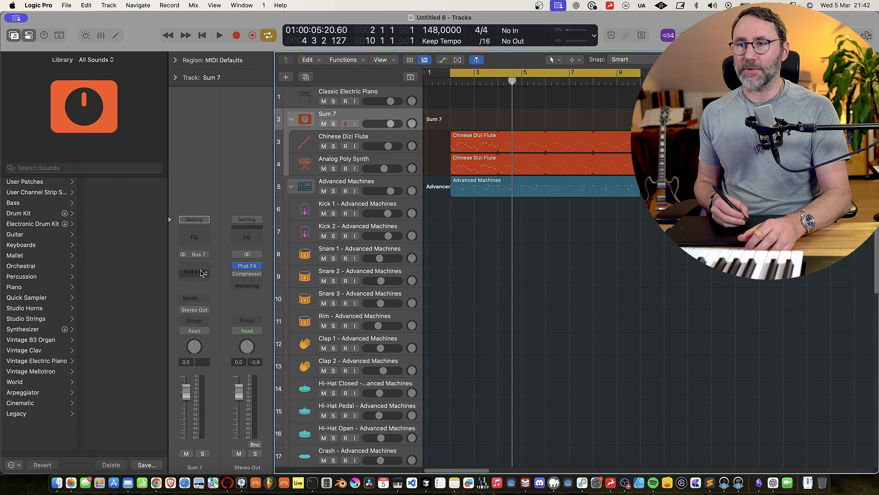
{"action": "left_click", "coordinate": [194, 271]}
{"action": "mouse_move", "coordinate": [235, 304]}
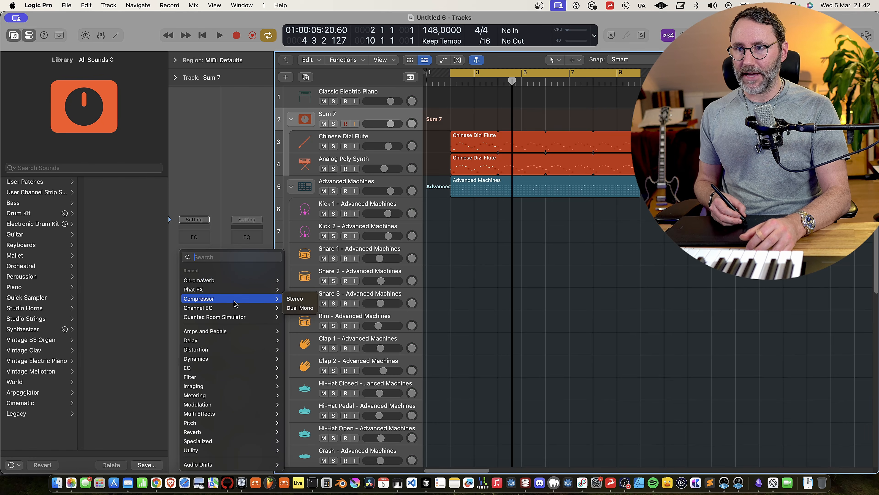
{"action": "left_click", "coordinate": [295, 299]}
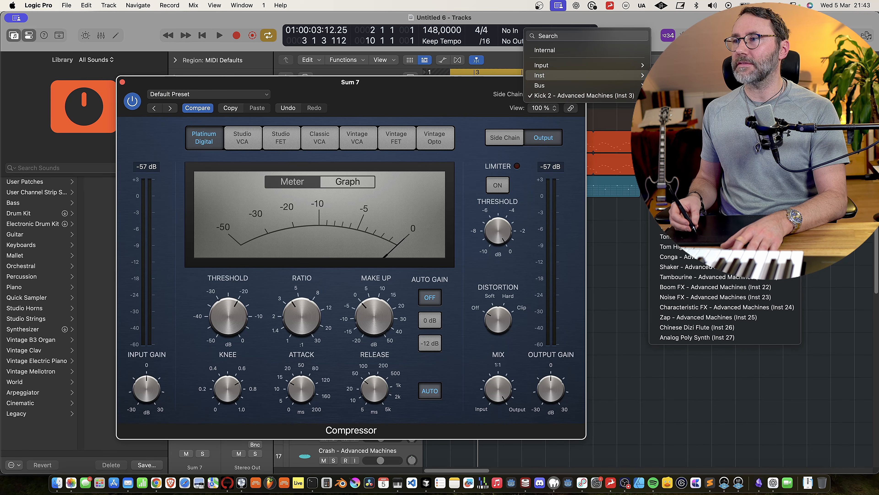
{"action": "left_click", "coordinate": [690, 85]}
- Set the compressor's threshold to -31.5 dB, choose the Studio FET model, and adjust ratio, attack and release during playback
{"action": "key", "text": "space"}
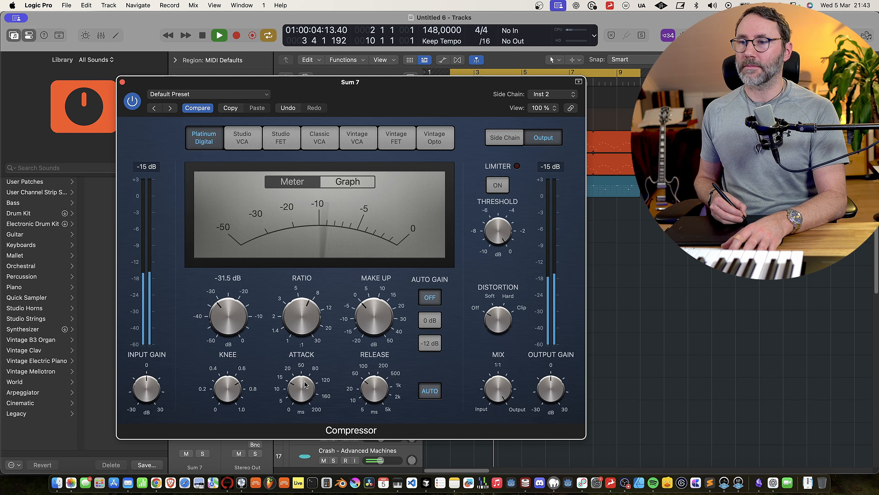
{"action": "left_click", "coordinate": [280, 138]}
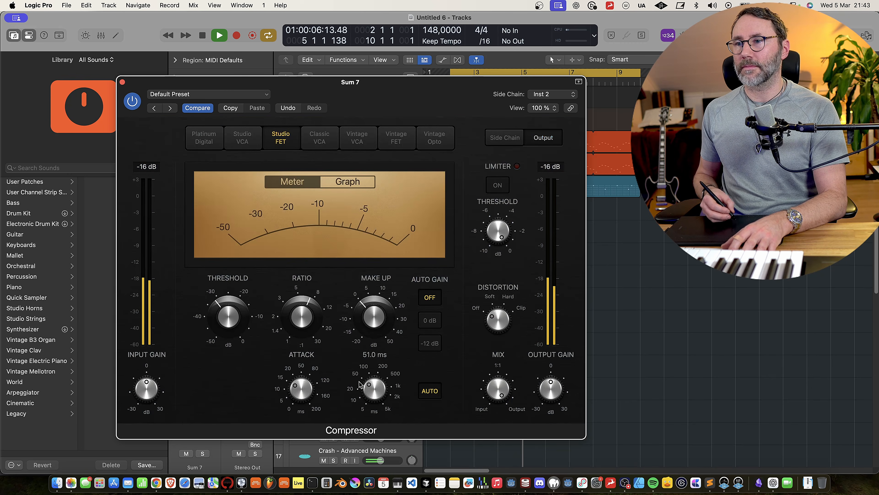
{"action": "left_click_drag", "start_coordinate": [360, 383], "coordinate": [379, 374]}
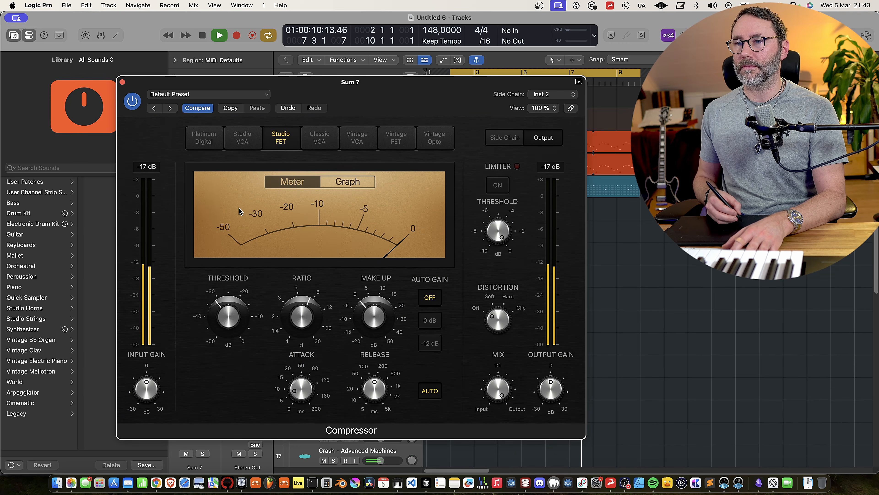
{"action": "left_click", "coordinate": [123, 82]}
{"action": "key", "text": "space"}
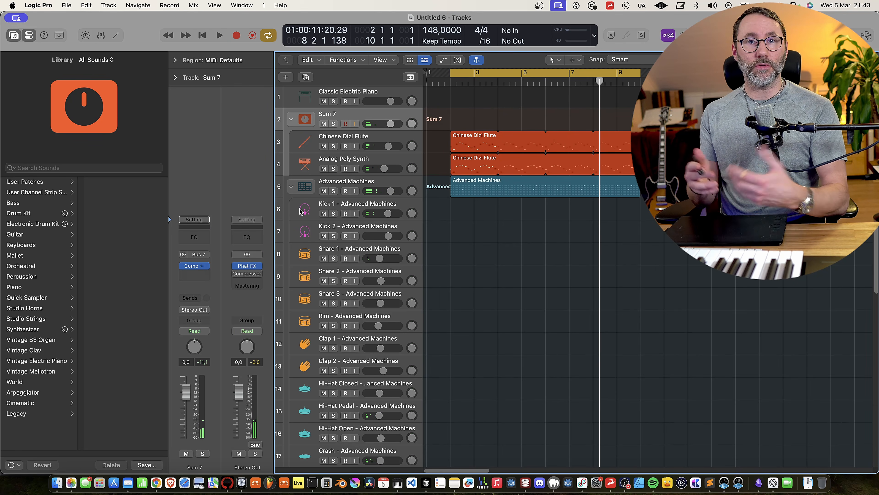
- Collapse the Advanced Machines stack, send it to Bus 8 at 0 dB, and mute the Aux 8 channel
{"action": "left_click", "coordinate": [340, 183]}
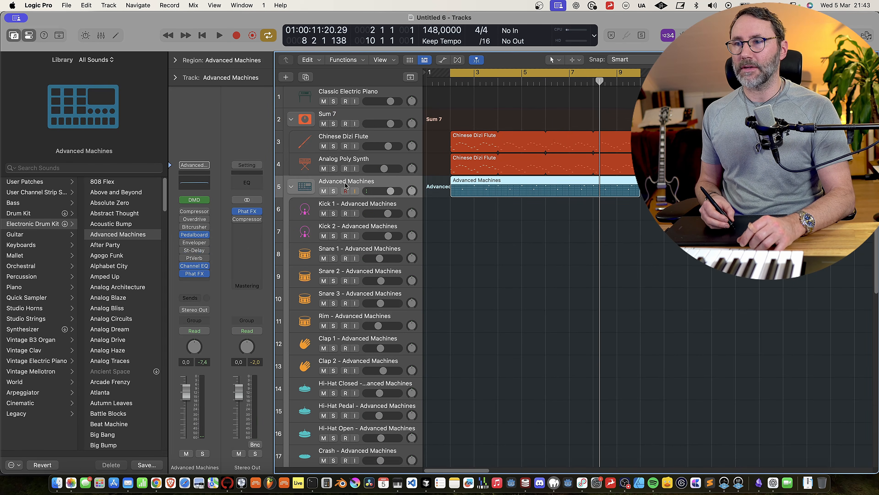
{"action": "left_click", "coordinate": [291, 188]}
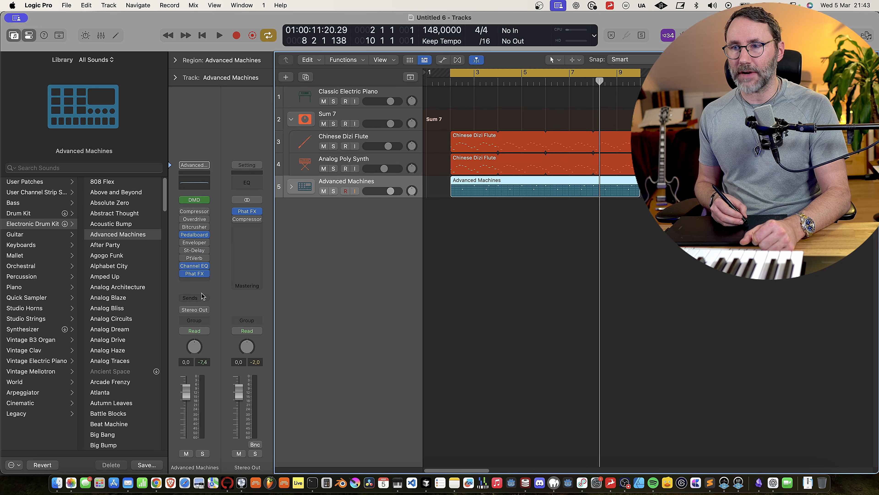
{"action": "left_click", "coordinate": [196, 298]}
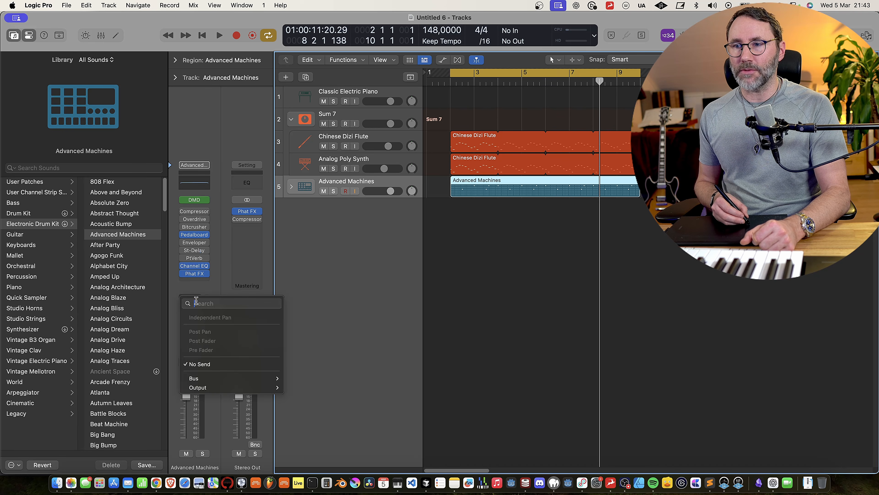
{"action": "mouse_move", "coordinate": [211, 378]}
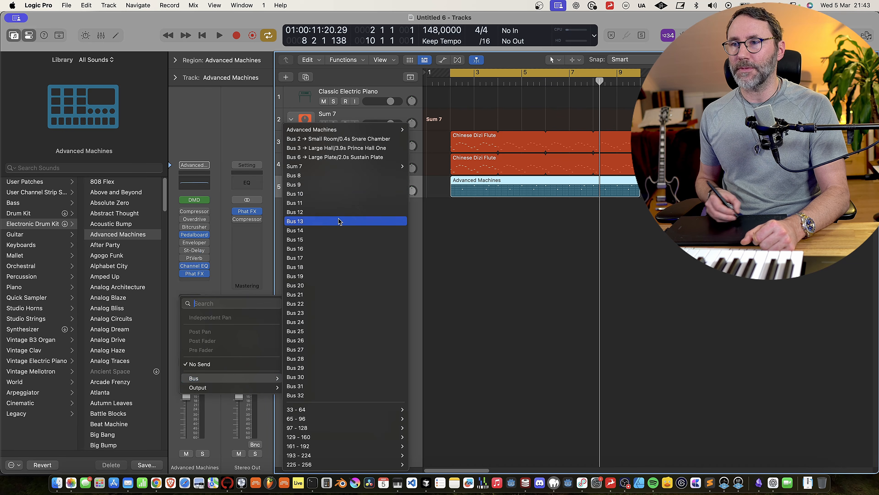
{"action": "left_click", "coordinate": [322, 176]}
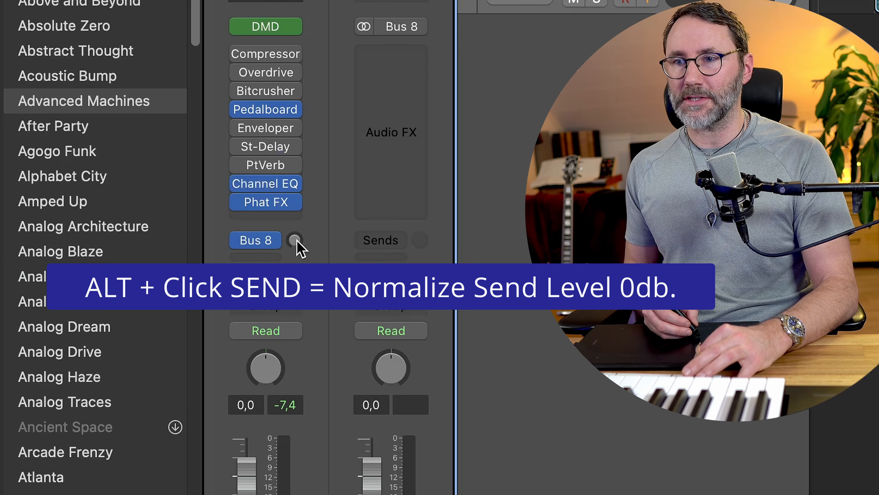
{"action": "left_click", "coordinate": [207, 293], "text": "alt"}
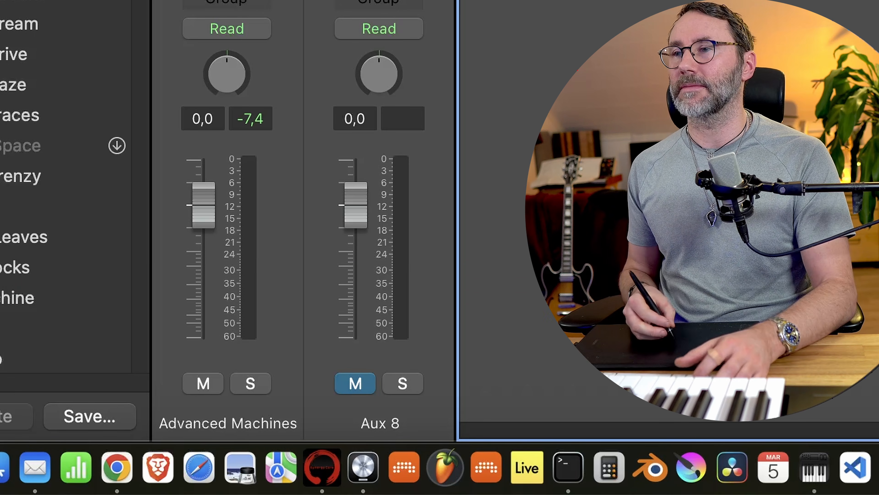
- Rename the Sum 7 track stack to Melodic Instruments
{"action": "left_click", "coordinate": [347, 115]}
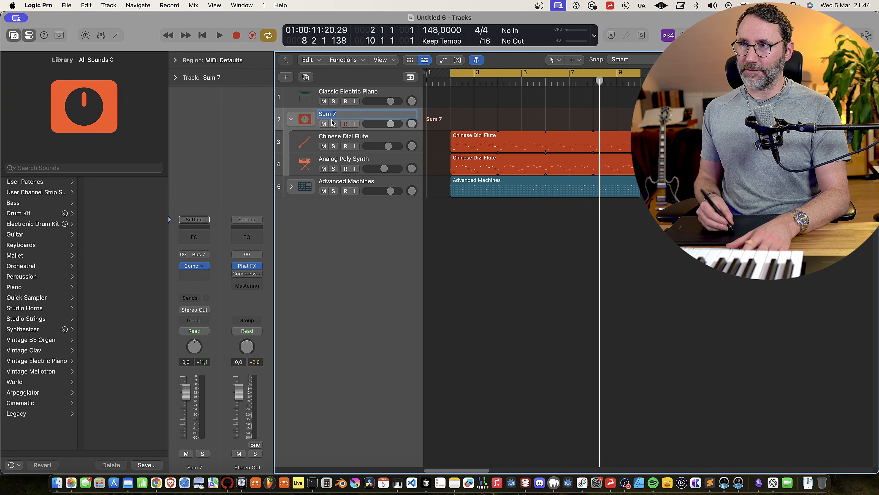
{"action": "type", "text": "Melodic Inst"}
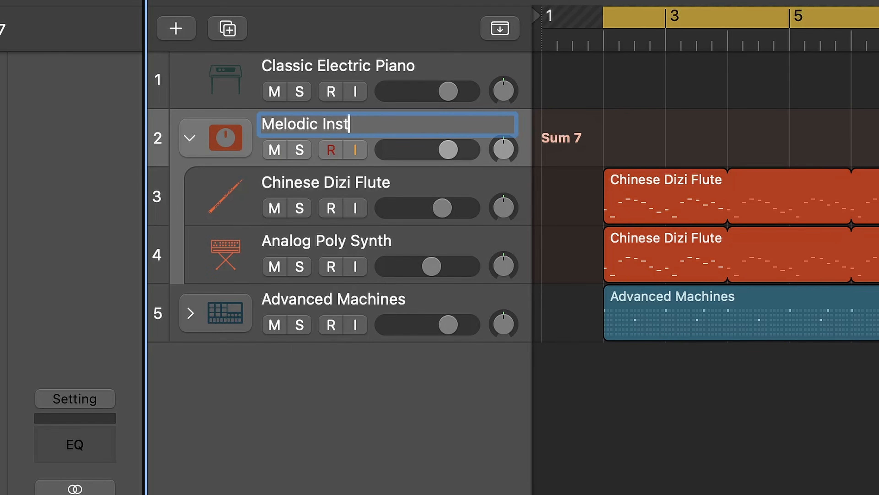
{"action": "type", "text": "ruments"}
{"action": "key", "text": "Return"}
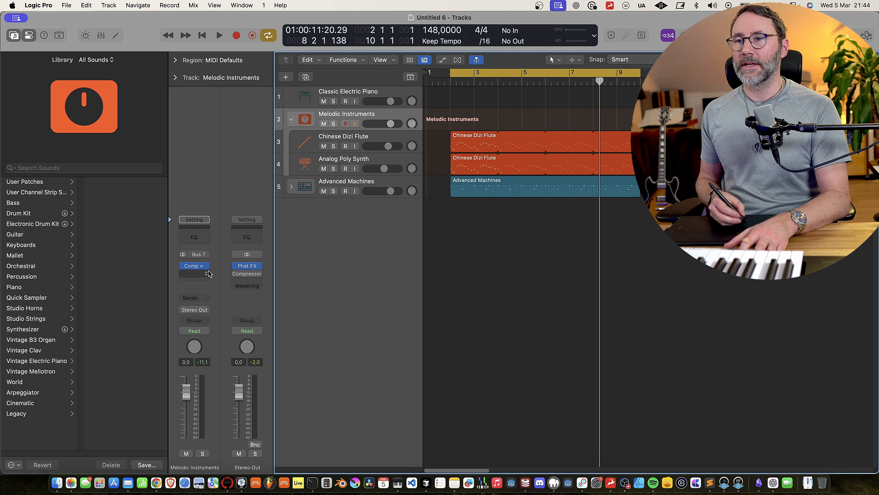
- Set the Melodic Instruments compressor's side chain source to Bus 8 and raise its threshold during playback
{"action": "left_click", "coordinate": [198, 266]}
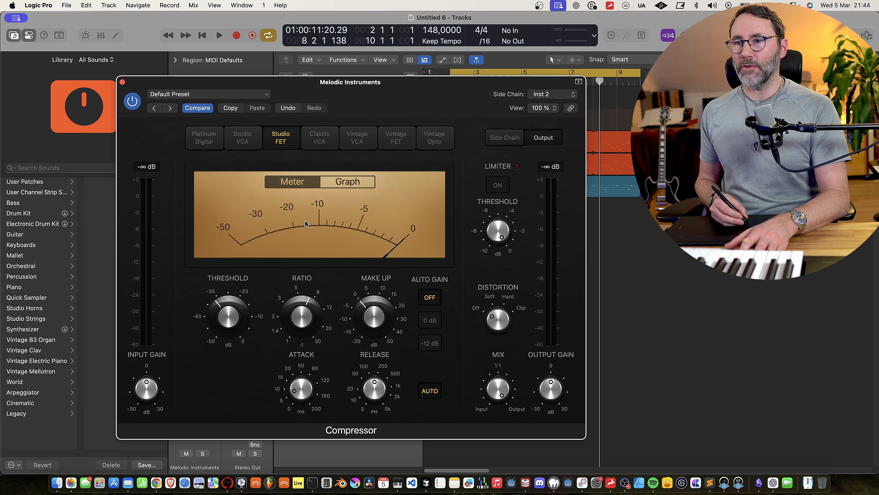
{"action": "left_click", "coordinate": [559, 94]}
{"action": "mouse_move", "coordinate": [557, 85]}
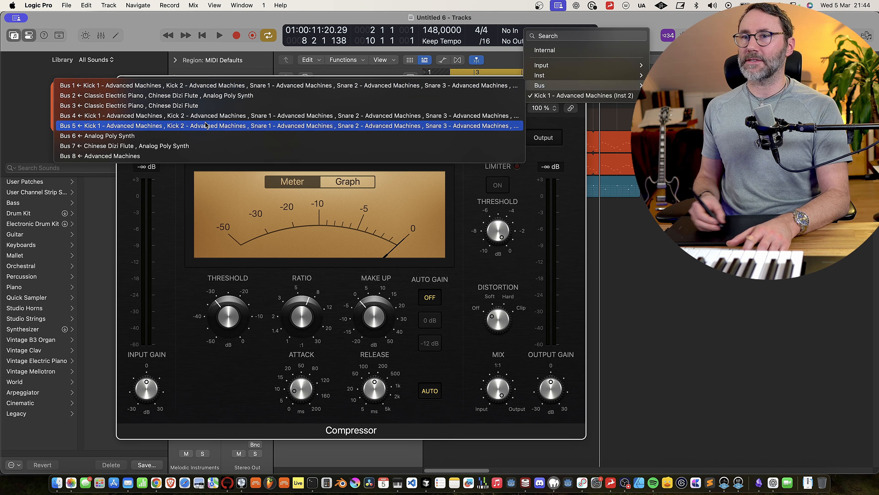
{"action": "left_click", "coordinate": [190, 156]}
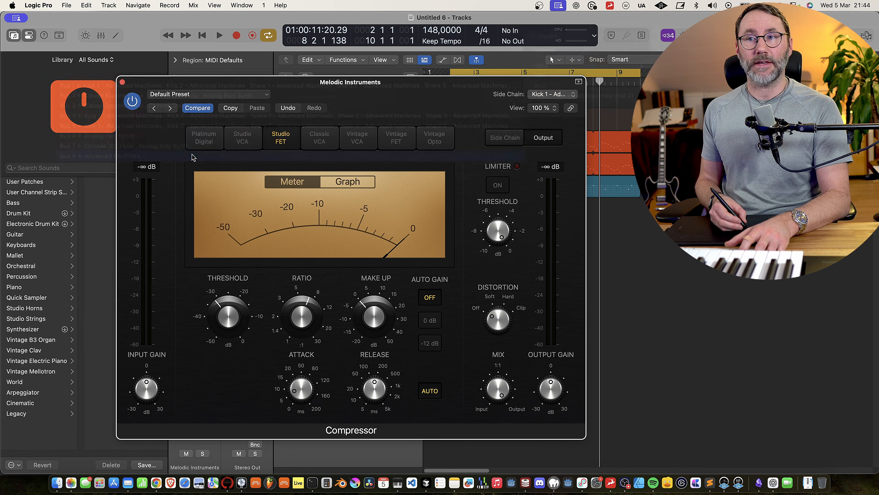
{"action": "key", "text": "space"}
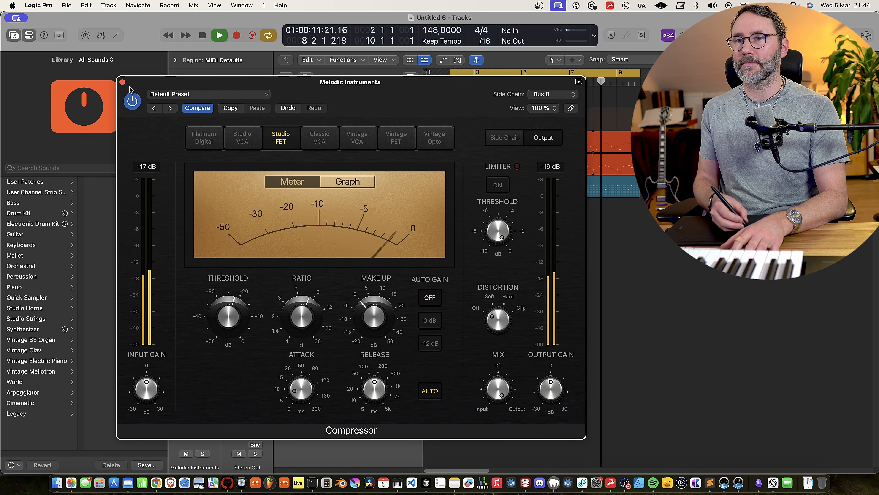
{"action": "left_click", "coordinate": [123, 82]}
- Play the loop with the Melodic Instruments compressor bypassed and re-enabled to compare the ducking
{"action": "key", "text": "space"}
{"action": "key", "text": "space"}
{"action": "left_click", "coordinate": [184, 266]}
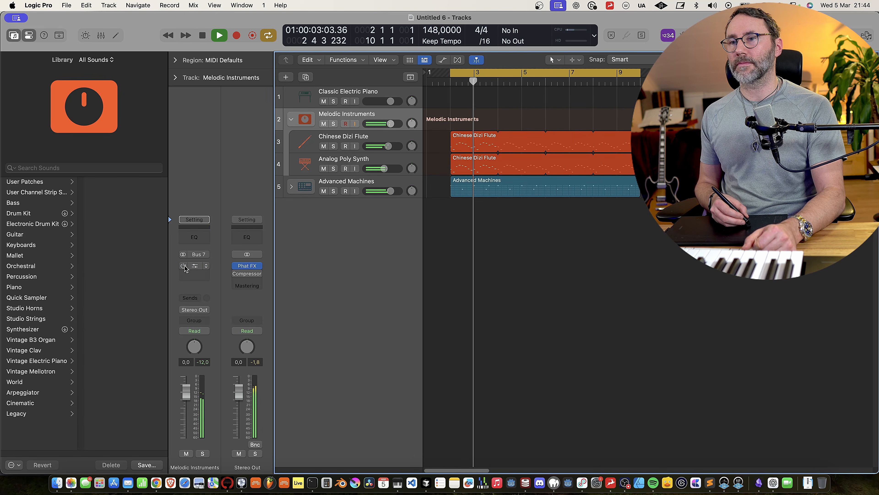
{"action": "left_click", "coordinate": [184, 265]}
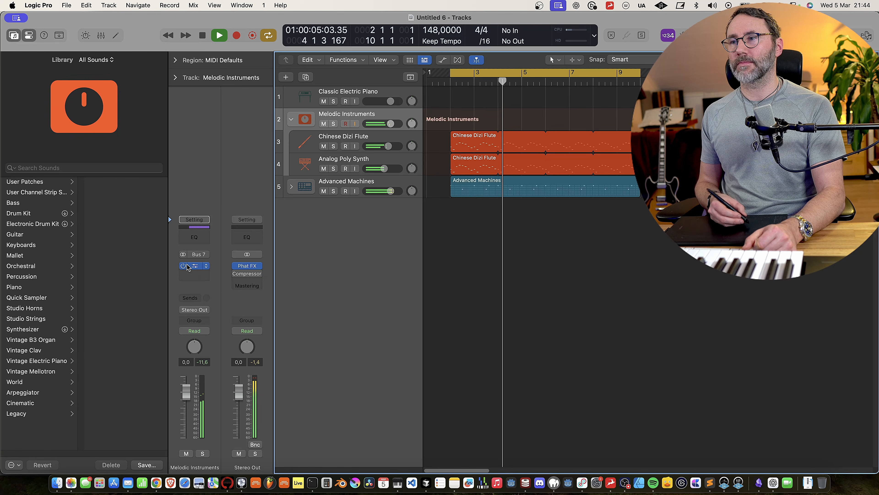
- Lower the Melodic Instruments compressor's threshold slightly during playback and close its window
{"action": "left_click", "coordinate": [195, 266]}
{"action": "left_click_drag", "start_coordinate": [229, 312], "coordinate": [229, 316]}
{"action": "key", "text": "space"}
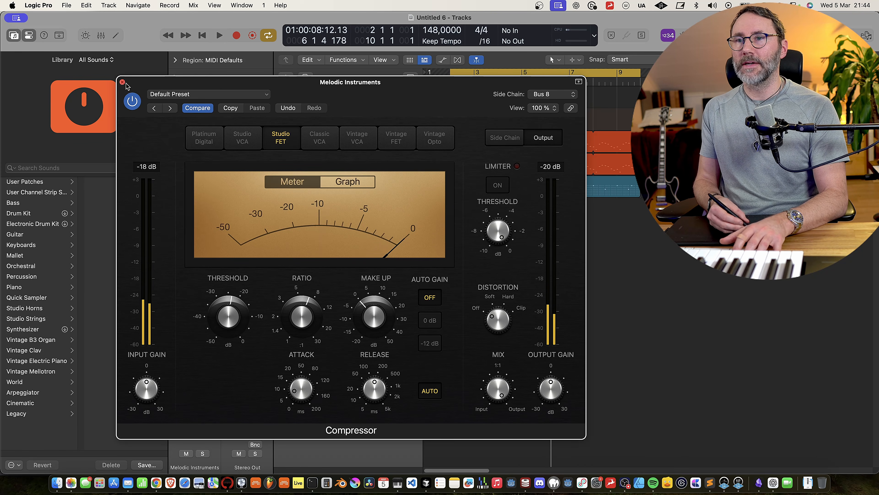
{"action": "left_click", "coordinate": [122, 82]}
- Add a new software instrument track and load the Deep Sub Bass patch by searching the library for "sub"
{"action": "right_click", "coordinate": [311, 204]}
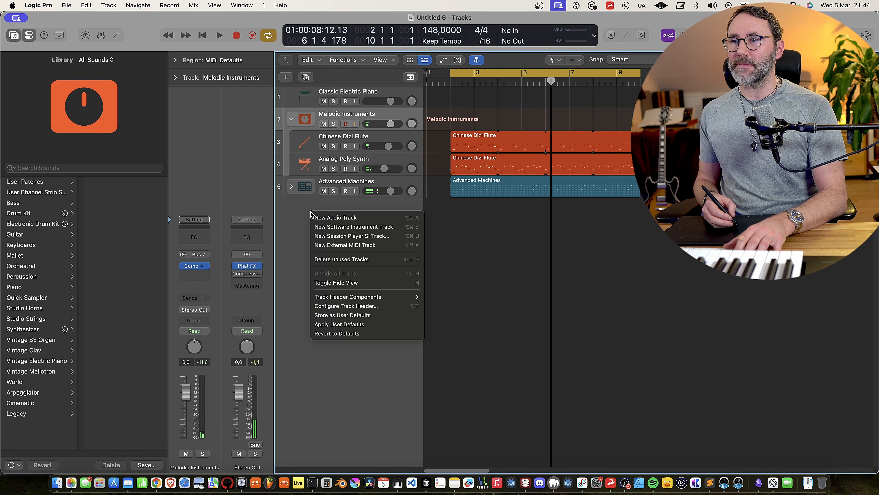
{"action": "left_click", "coordinate": [329, 233]}
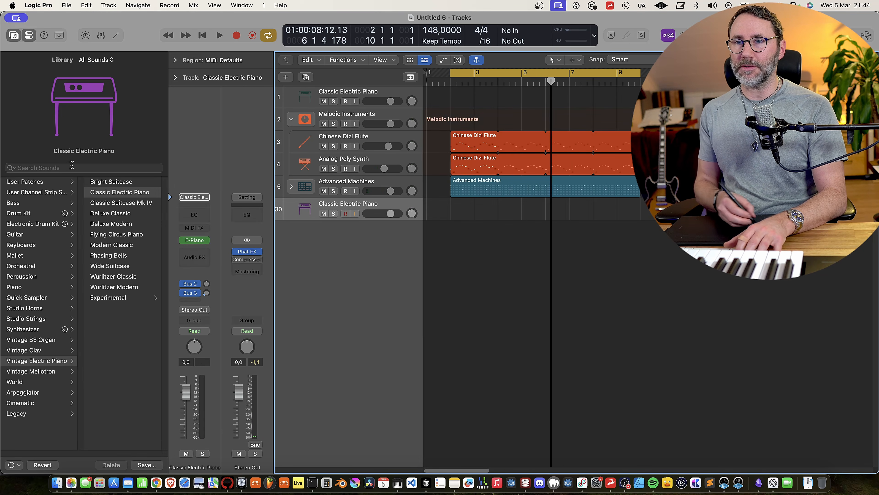
{"action": "left_click", "coordinate": [73, 168]}
{"action": "type", "text": "sub"}
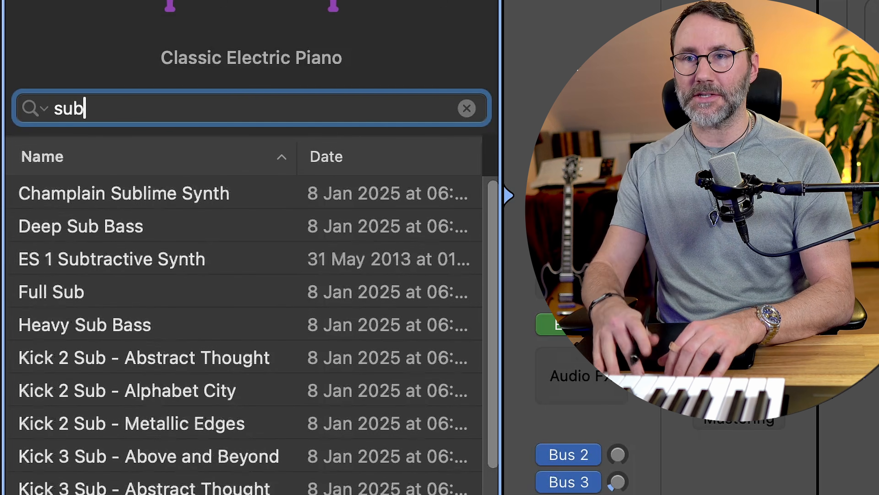
{"action": "left_click", "coordinate": [130, 229]}
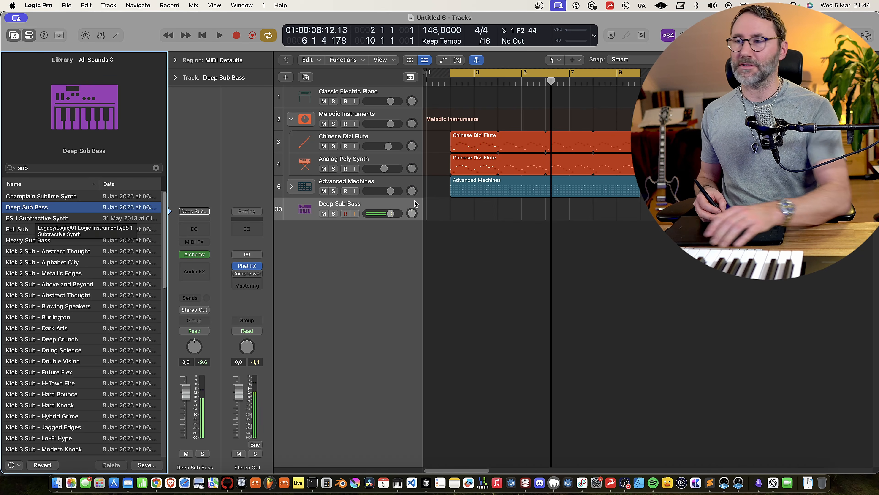
- Create a MIDI region on the Deep Sub Bass track at bar 2 and extend it to four bars
{"action": "right_click", "coordinate": [459, 208]}
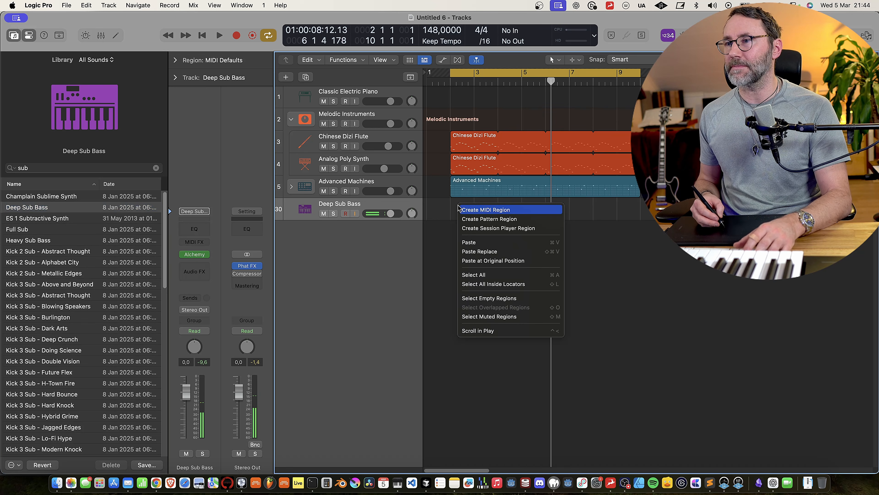
{"action": "left_click", "coordinate": [480, 211]}
{"action": "left_click_drag", "start_coordinate": [469, 216], "coordinate": [546, 223]}
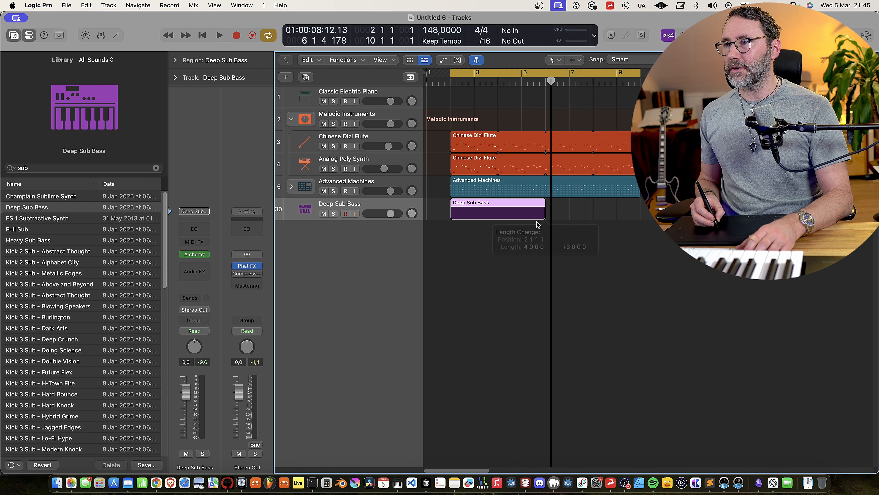
- Draw an F2 note about two beats long at the start of the Deep Sub Bass region and audition it
{"action": "double_click", "coordinate": [497, 206]}
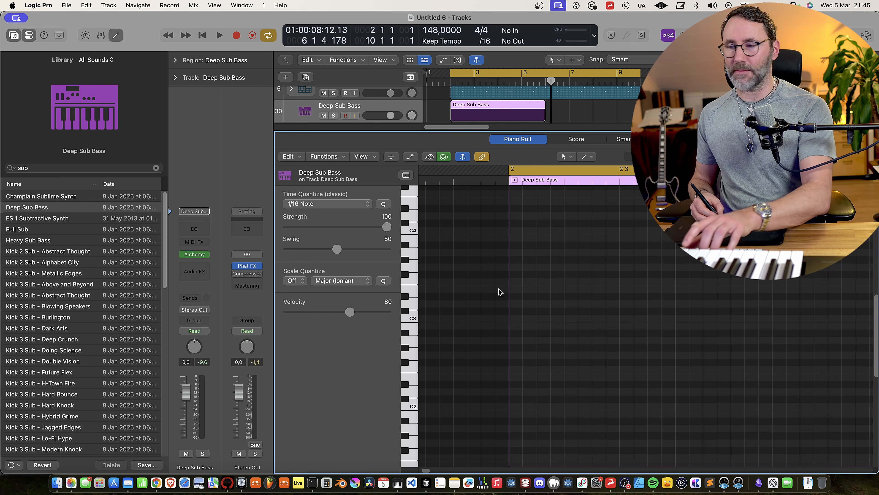
{"action": "left_click", "coordinate": [511, 370], "text": "super"}
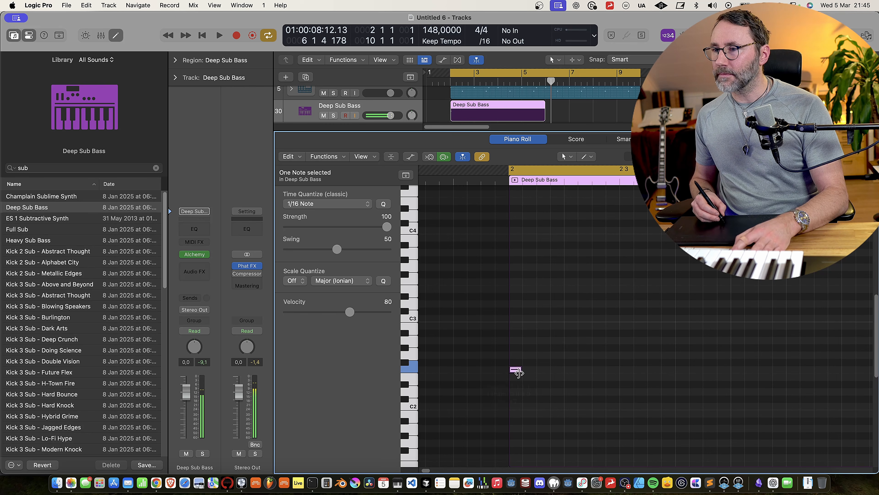
{"action": "left_click_drag", "start_coordinate": [518, 372], "coordinate": [616, 373]}
{"action": "key", "text": "space"}
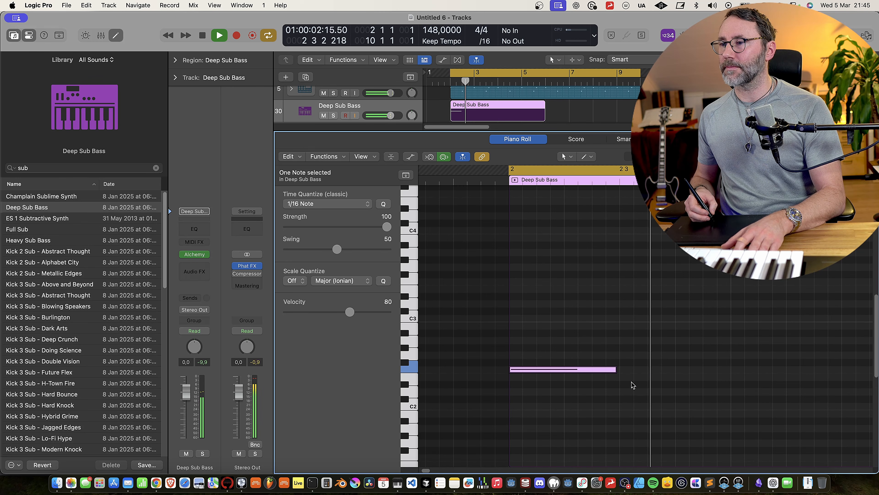
{"action": "key", "text": "space"}
- Copy and lengthen the F2 note into three consecutive notes of nearly one bar each, starting at bars 2, 3 and 4
{"action": "left_click", "coordinate": [734, 370], "text": "super"}
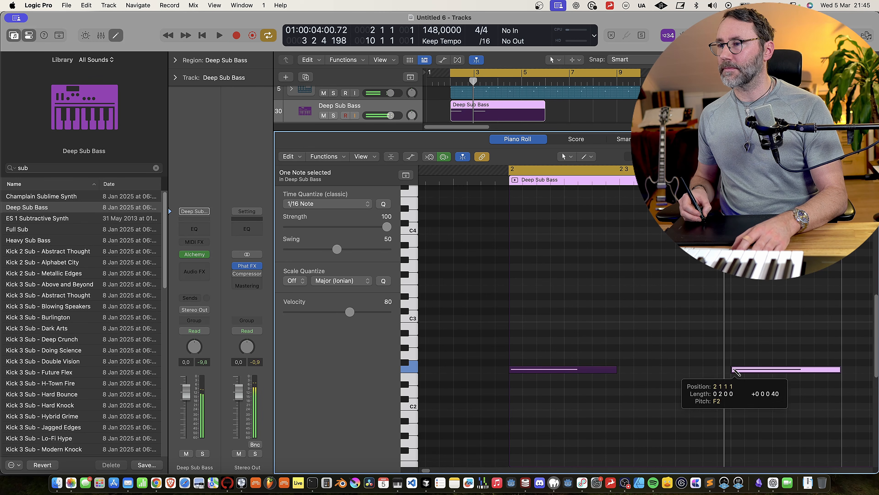
{"action": "left_click_drag", "start_coordinate": [533, 372], "coordinate": [565, 372]}
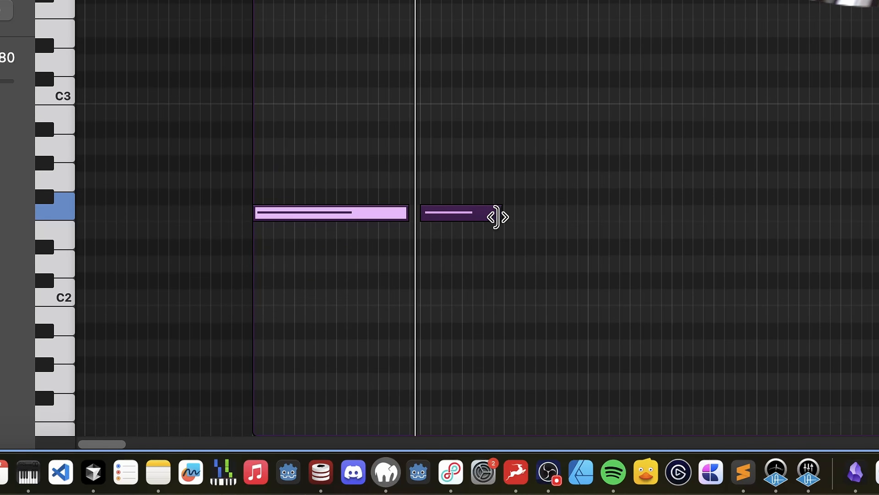
{"action": "left_click_drag", "start_coordinate": [496, 217], "coordinate": [575, 220]}
{"action": "left_click", "coordinate": [601, 218], "text": "super"}
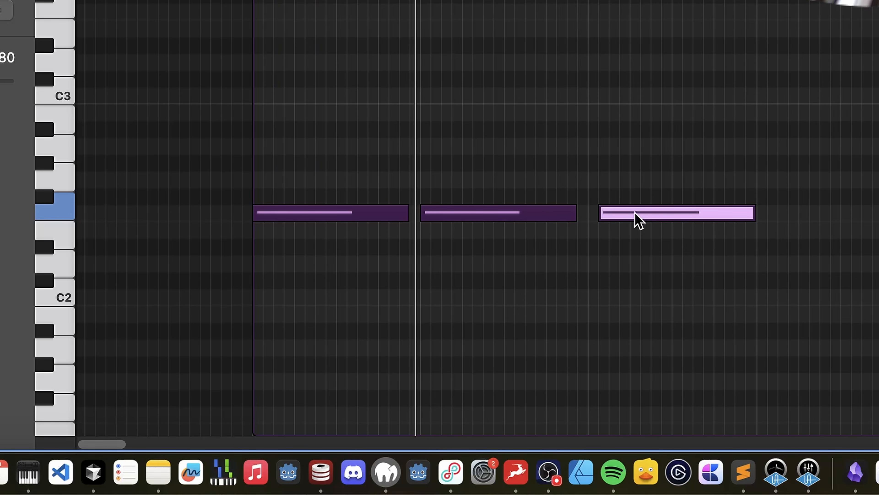
{"action": "left_click_drag", "start_coordinate": [635, 215], "coordinate": [625, 217]}
{"action": "key", "text": "space"}
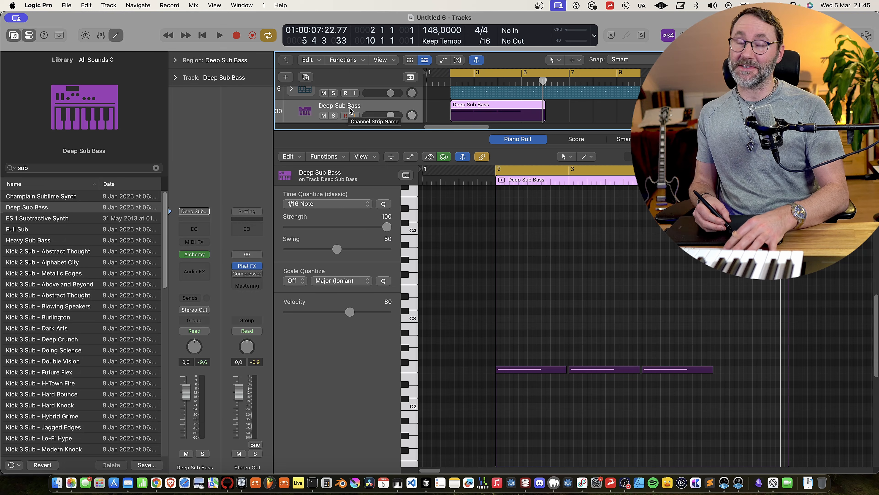
- Recolor the Deep Sub Bass track and its region blue, and close the note editor
{"action": "key", "text": "alt+c"}
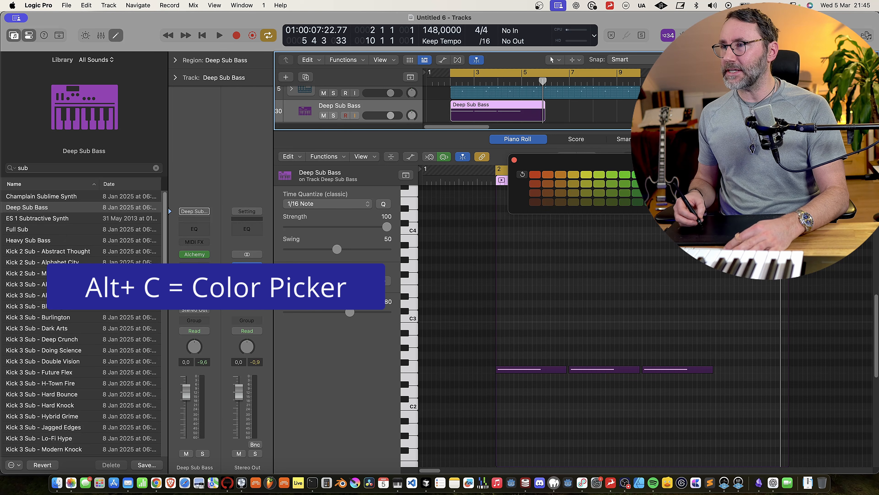
{"action": "left_click", "coordinate": [740, 174]}
{"action": "left_click", "coordinate": [515, 160]}
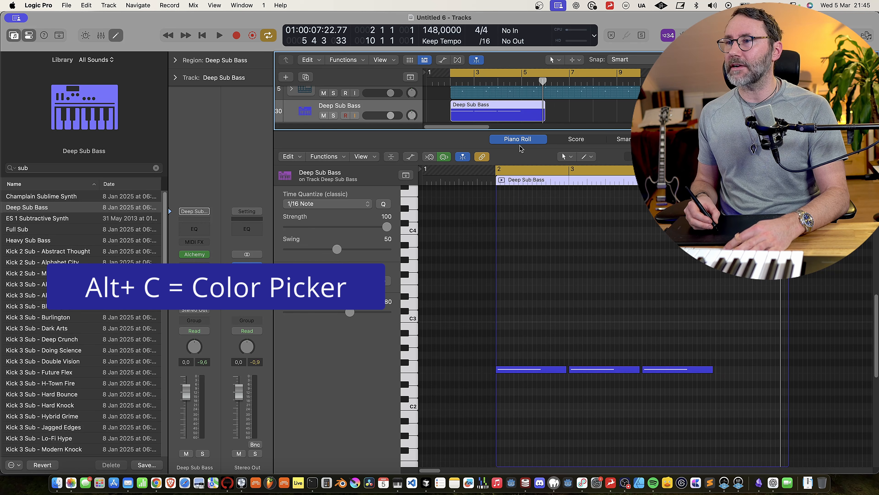
{"action": "key", "text": "n"}
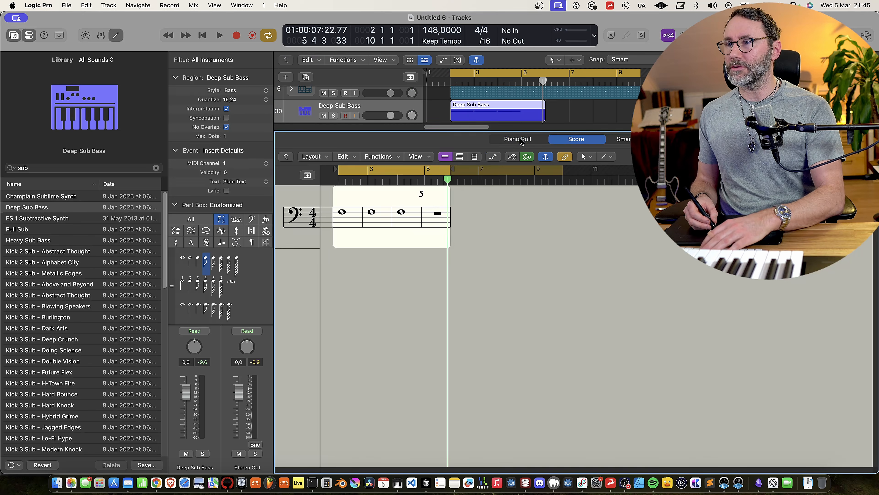
{"action": "key", "text": "n"}
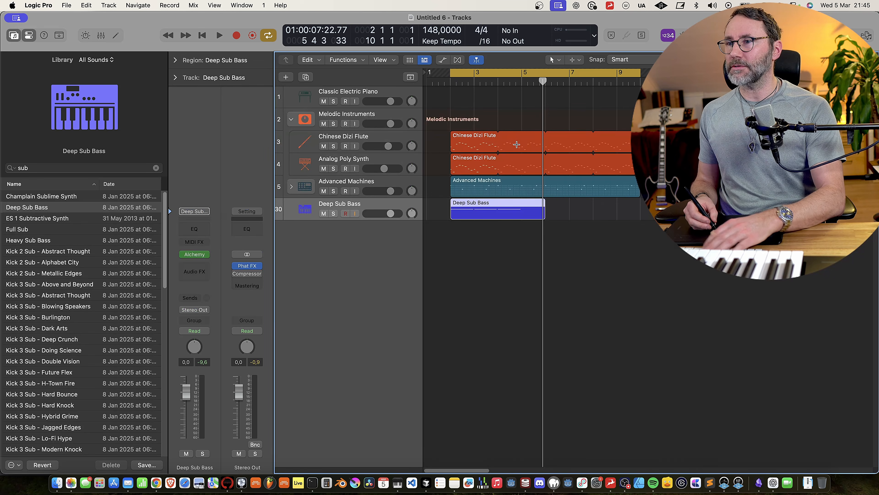
- Insert a stereo Compressor on the Deep Sub Bass channel
{"action": "left_click", "coordinate": [204, 267]}
{"action": "mouse_move", "coordinate": [204, 284]}
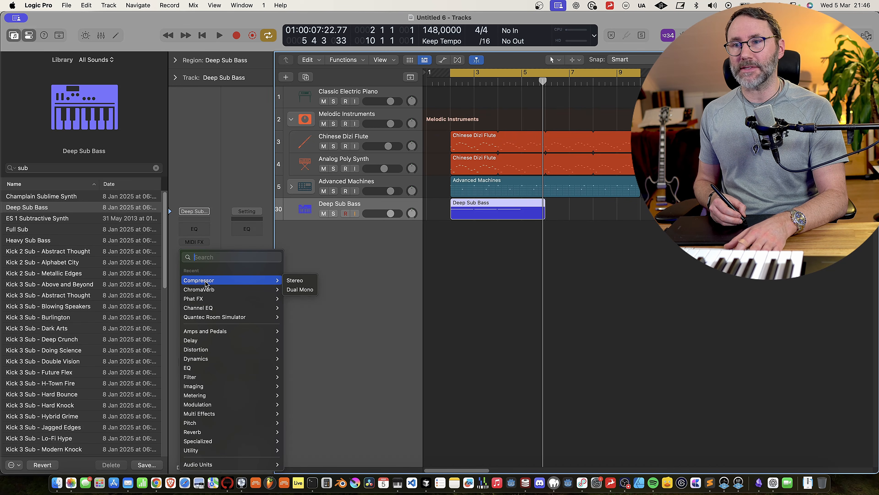
{"action": "left_click", "coordinate": [302, 282]}
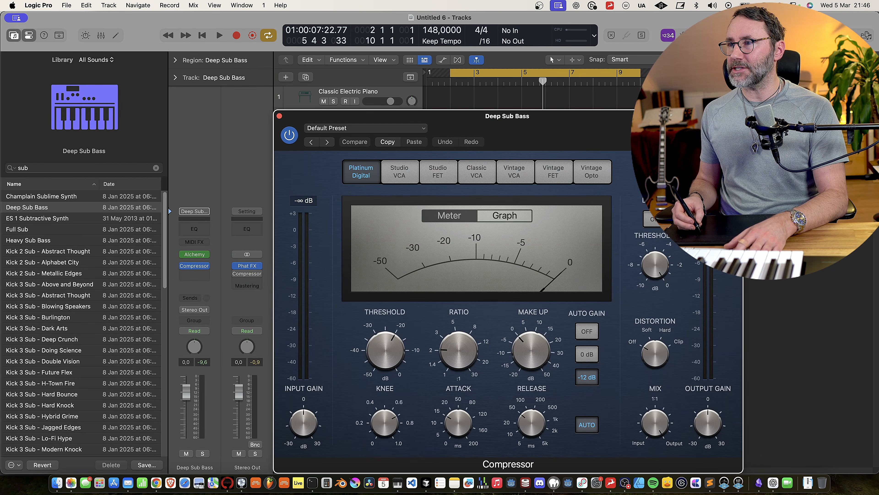
- Side-chain the Deep Sub Bass compressor to Kick 1 - Advanced Machines and start playback
{"action": "mouse_move", "coordinate": [708, 155]}
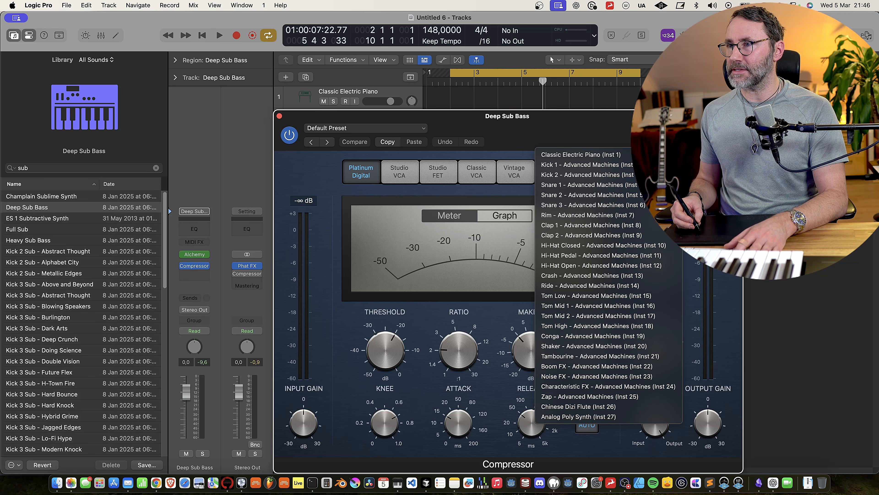
{"action": "left_click", "coordinate": [561, 164]}
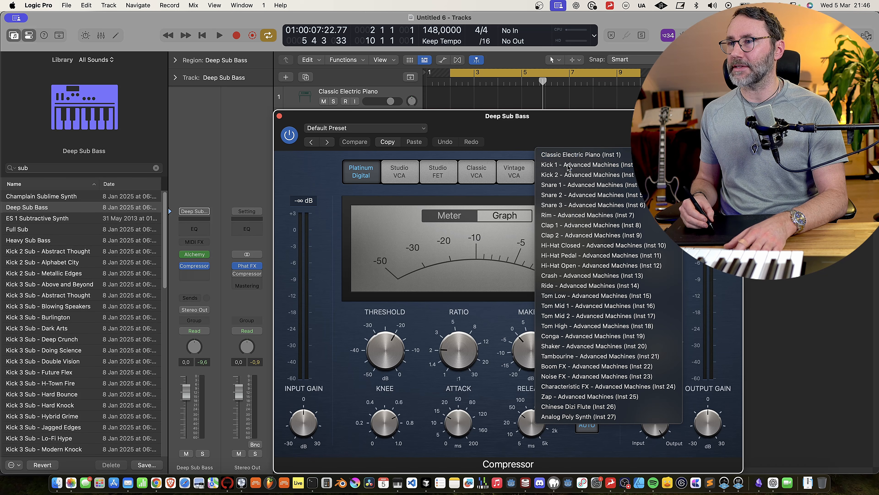
{"action": "key", "text": "space"}
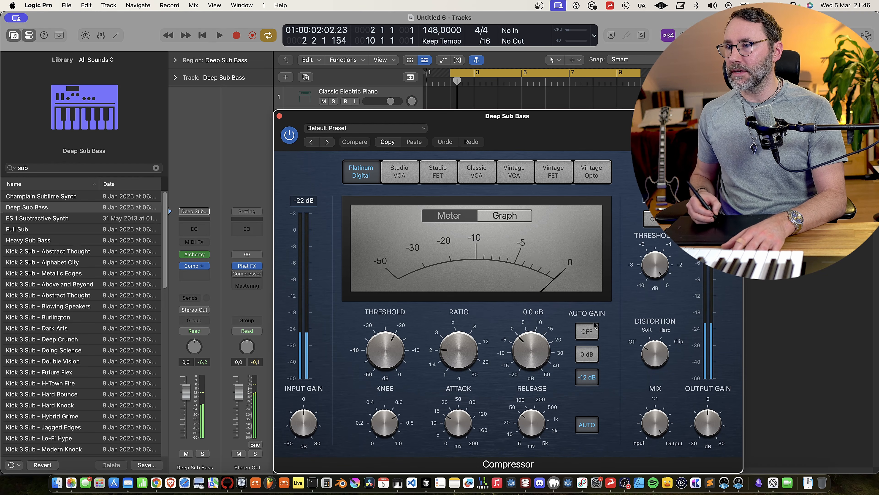
- Turn off the compressor's auto gain, switch it to the Studio FET model, and adjust its threshold and attack during playback
{"action": "left_click", "coordinate": [591, 328]}
{"action": "left_click_drag", "start_coordinate": [562, 118], "coordinate": [444, 43]}
{"action": "key", "text": "space"}
{"action": "left_click_drag", "start_coordinate": [274, 280], "coordinate": [274, 277]}
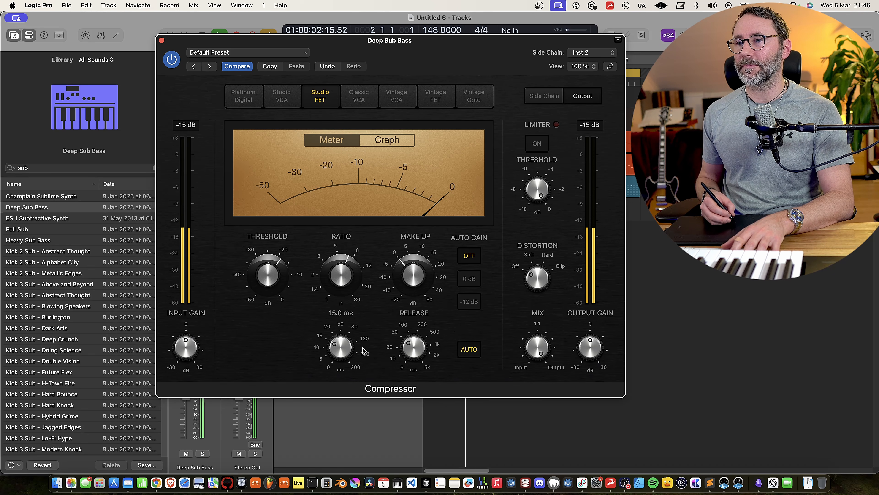
{"action": "left_click_drag", "start_coordinate": [265, 291], "coordinate": [280, 259]}
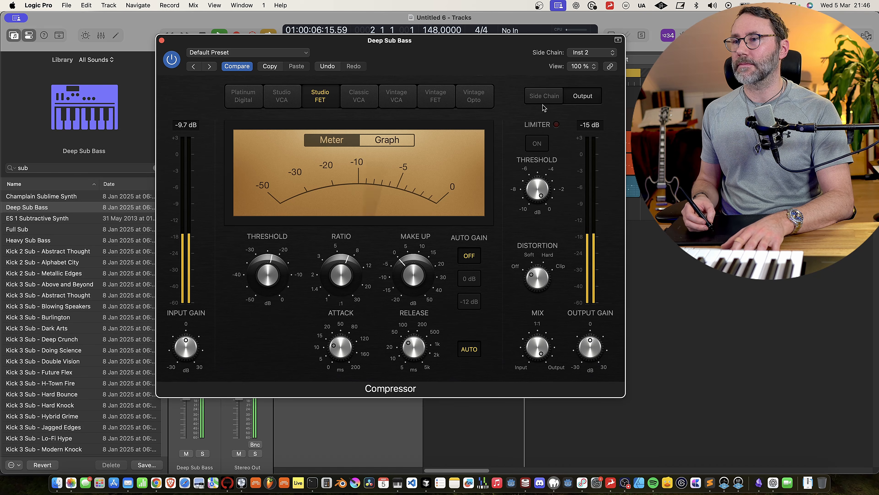
- Change the compressor's side-chain source to Bus 8, set its release to about 68 ms, and lower the Deep Sub Bass volume to -2.2 dB
{"action": "left_click", "coordinate": [599, 53]}
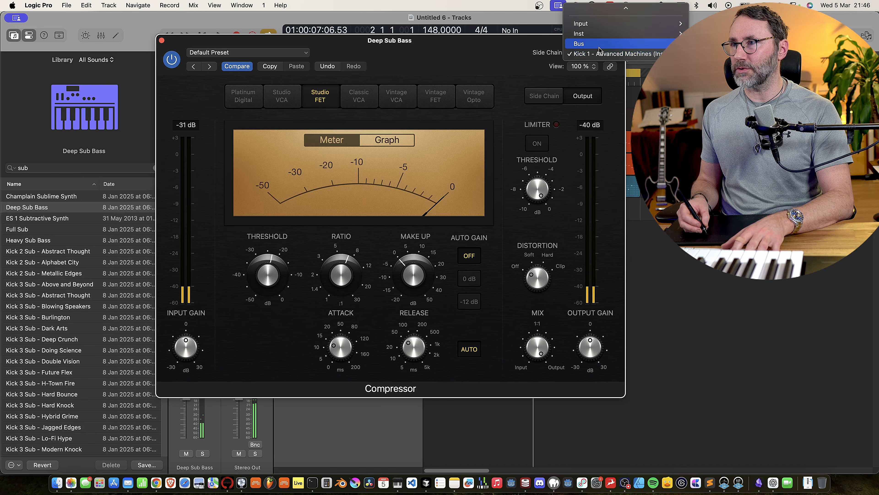
{"action": "mouse_move", "coordinate": [589, 44]}
{"action": "left_click", "coordinate": [242, 114]}
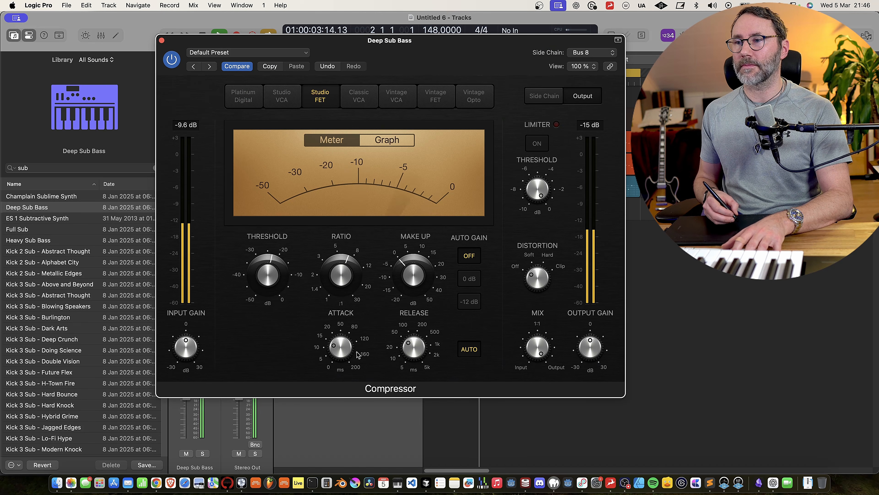
{"action": "left_click_drag", "start_coordinate": [272, 277], "coordinate": [271, 272]}
{"action": "left_click_drag", "start_coordinate": [403, 344], "coordinate": [403, 339]}
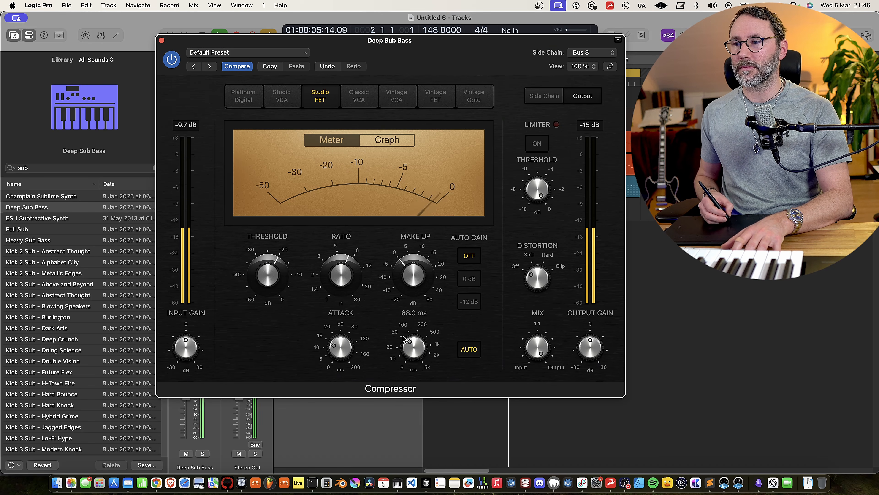
{"action": "left_click", "coordinate": [162, 40]}
{"action": "left_click_drag", "start_coordinate": [388, 213], "coordinate": [365, 223]}
- In Alchemy's advanced view, raise the KeyFollowFixed modulation depth for Filter 1 Cutoff to about 70%
{"action": "left_click", "coordinate": [194, 255]}
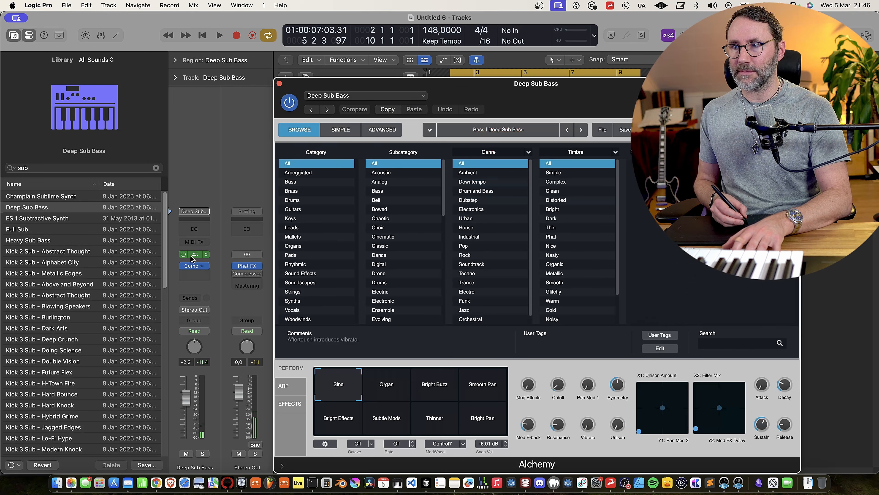
{"action": "left_click", "coordinate": [341, 130]}
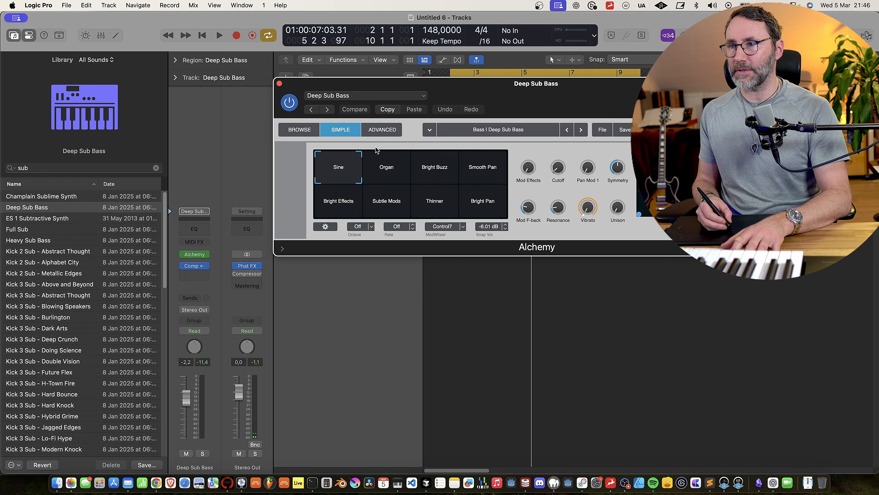
{"action": "left_click", "coordinate": [372, 131]}
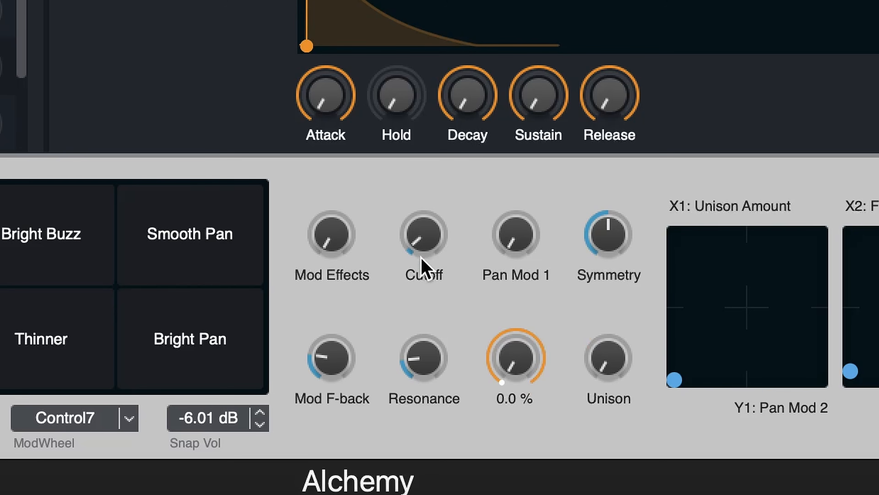
{"action": "left_click_drag", "start_coordinate": [425, 231], "coordinate": [420, 247]}
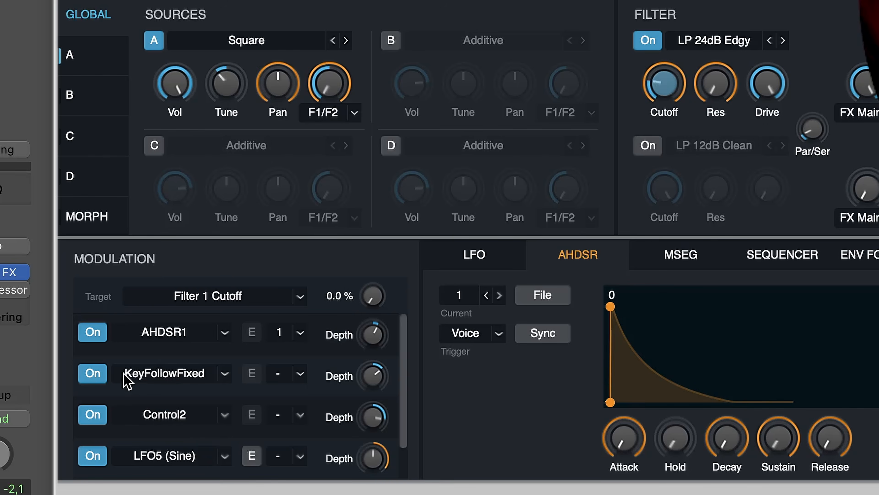
{"action": "mouse_move", "coordinate": [370, 383]}
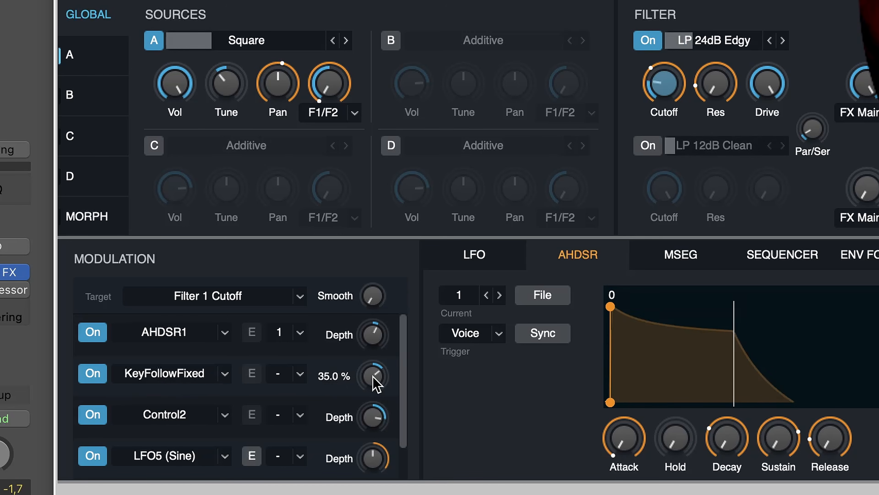
{"action": "left_click_drag", "start_coordinate": [375, 343], "coordinate": [374, 343]}
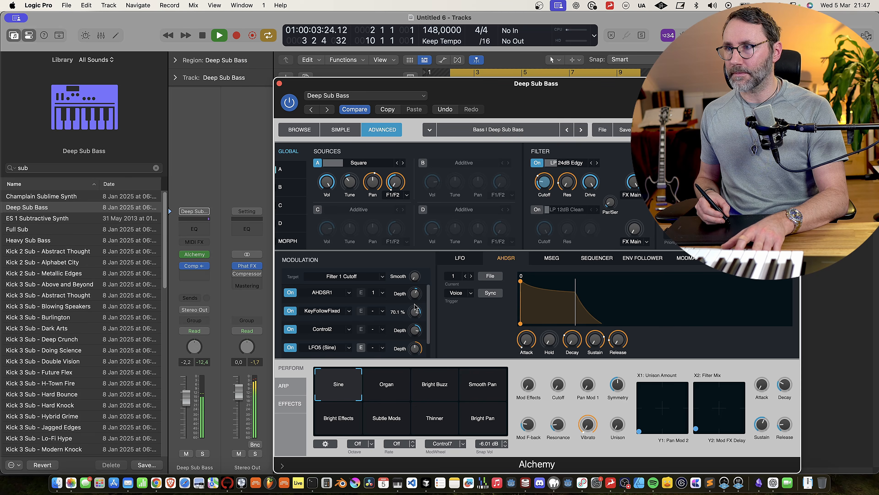
{"action": "key", "text": "space"}
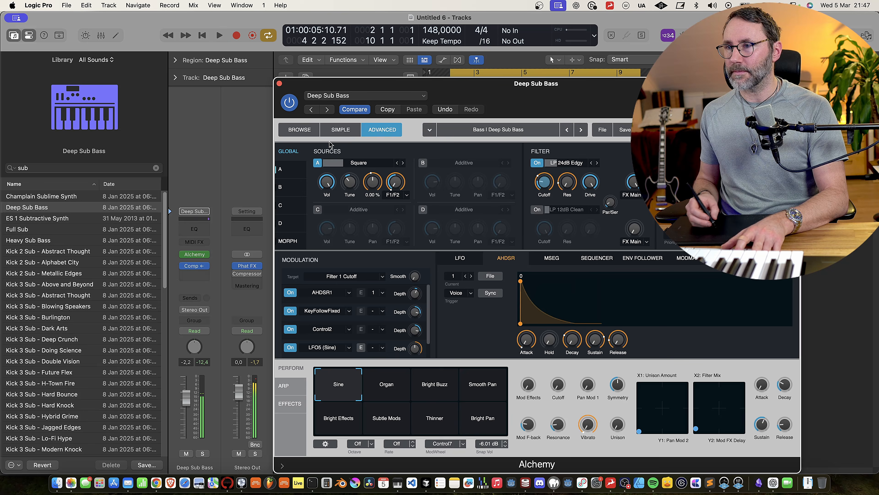
{"action": "left_click", "coordinate": [279, 83]}
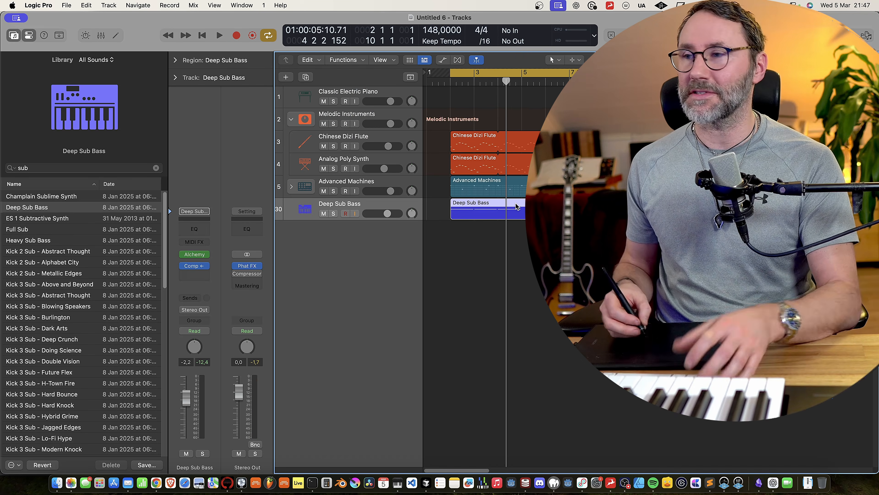
- Loop the Deep Sub Bass region out to bar 10 and lower its channel volume to -3.5 dB during playback
{"action": "left_click_drag", "start_coordinate": [543, 202], "coordinate": [640, 204]}
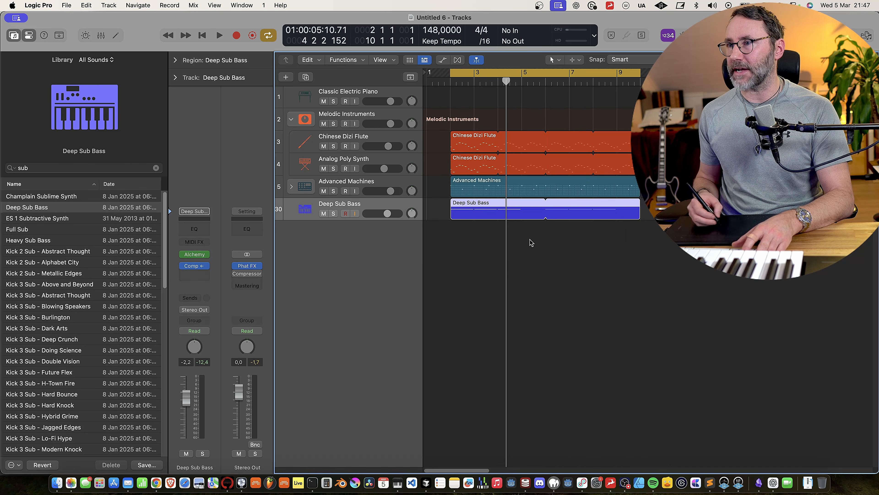
{"action": "key", "text": "space"}
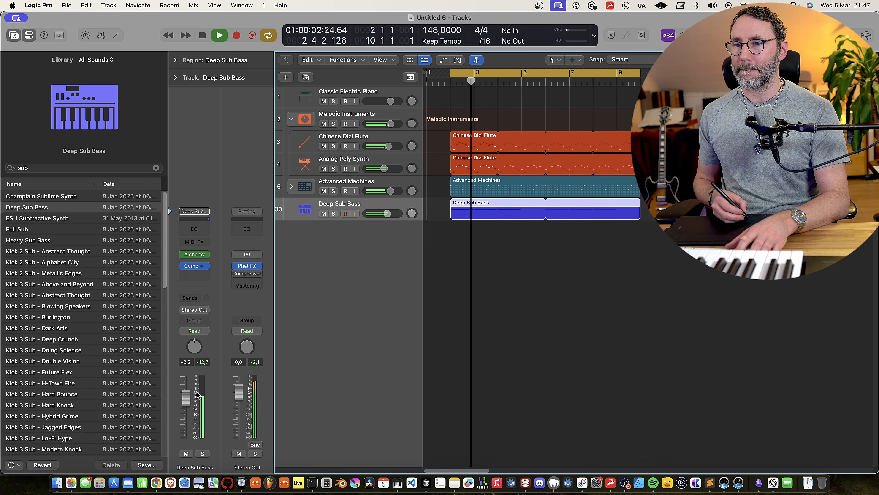
{"action": "key", "text": "x"}
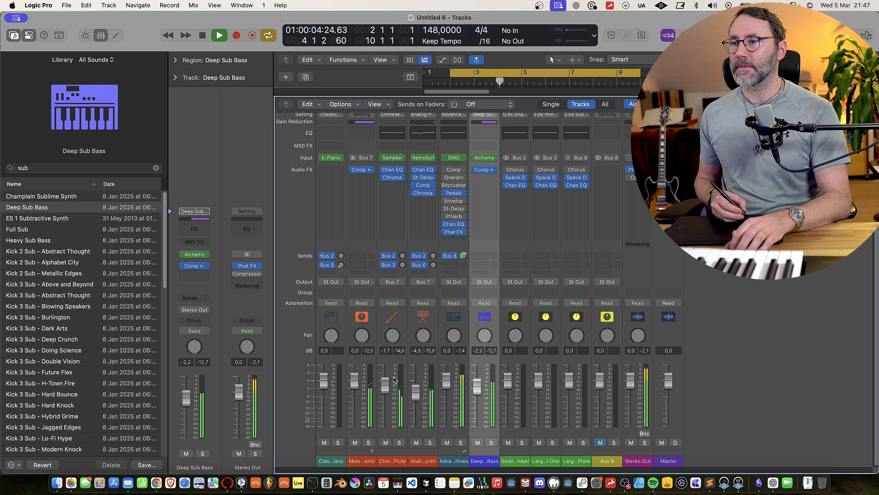
{"action": "left_click_drag", "start_coordinate": [475, 392], "coordinate": [475, 398]}
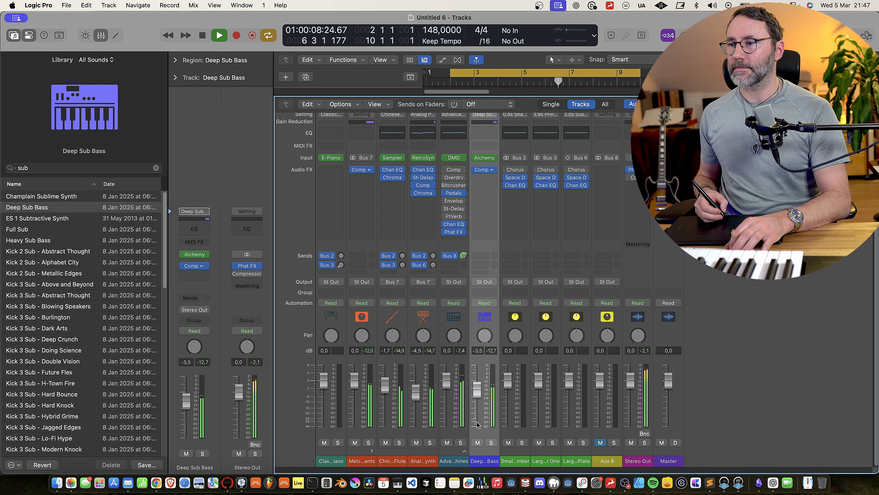
{"action": "key", "text": "x"}
{"action": "key", "text": "space"}
- Raise the saturation in the Advanced Machines channel's Phat FX to about 26% while the beat plays
{"action": "left_click", "coordinate": [343, 181]}
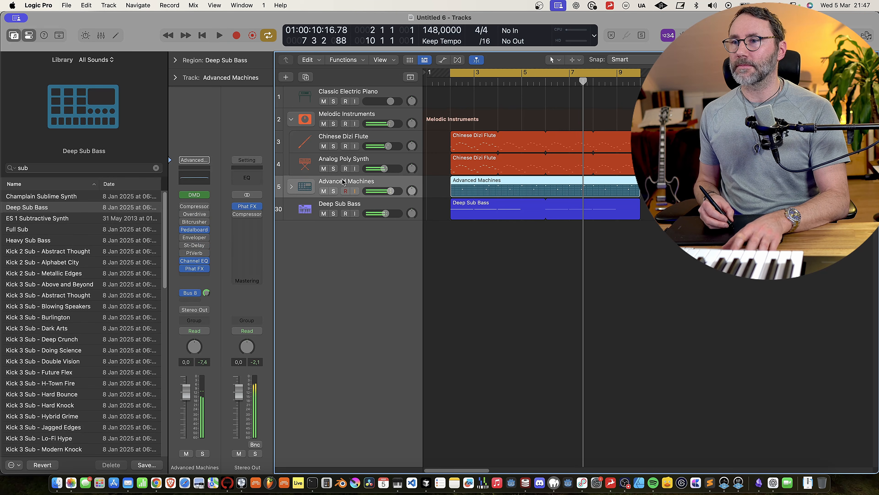
{"action": "left_click", "coordinate": [196, 268]}
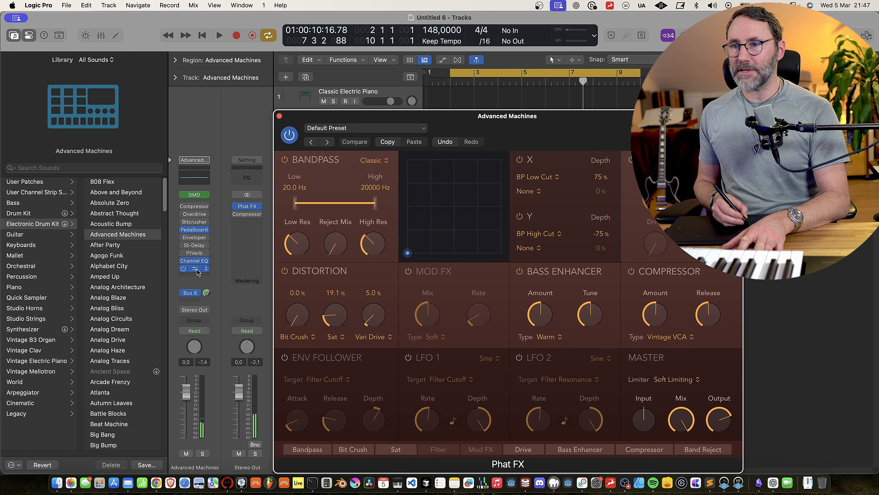
{"action": "key", "text": "space"}
{"action": "left_click_drag", "start_coordinate": [335, 304], "coordinate": [338, 316]}
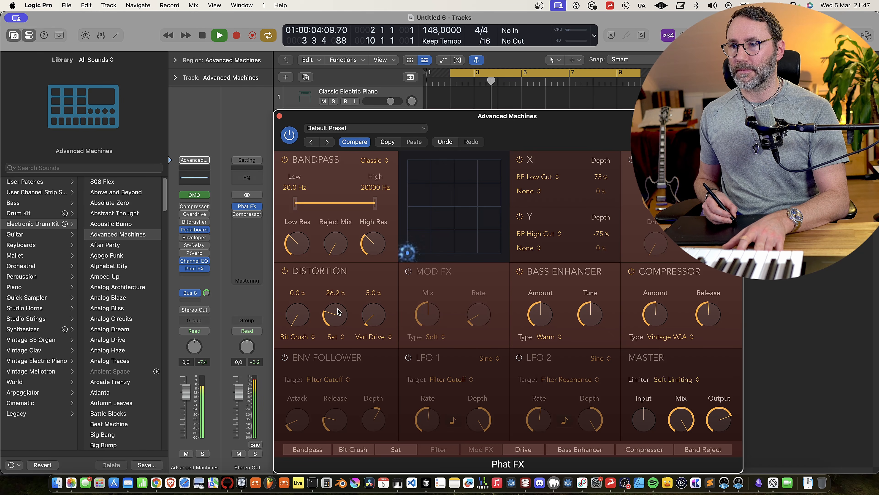
{"action": "left_click", "coordinate": [279, 115]}
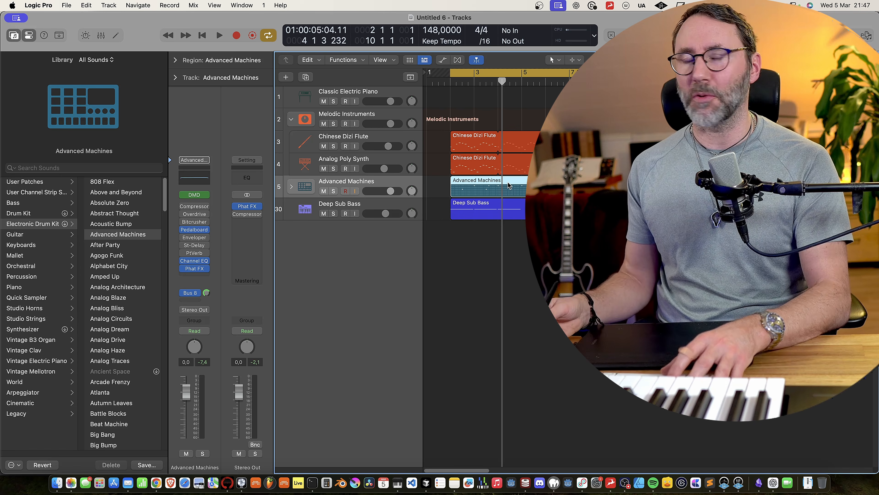
- Play the beat and adjust the Chroma reverb on the Analog Poly Synth channel
{"action": "key", "text": "space"}
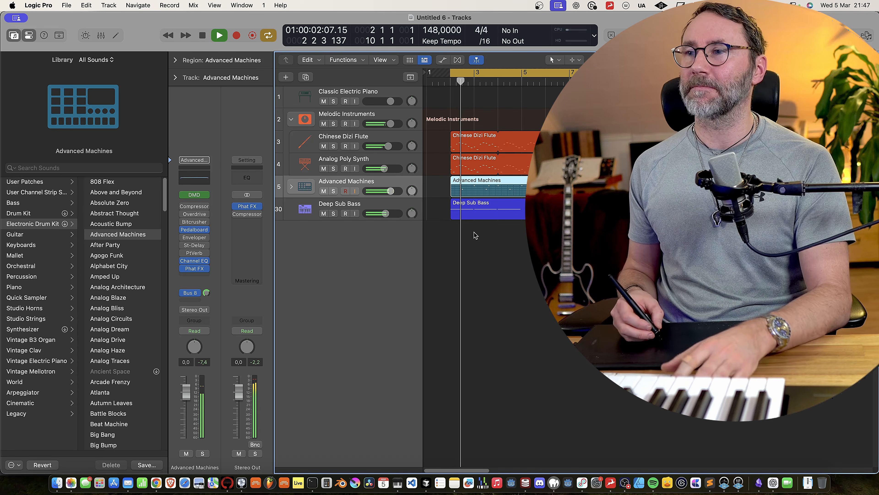
{"action": "left_click", "coordinate": [309, 120]}
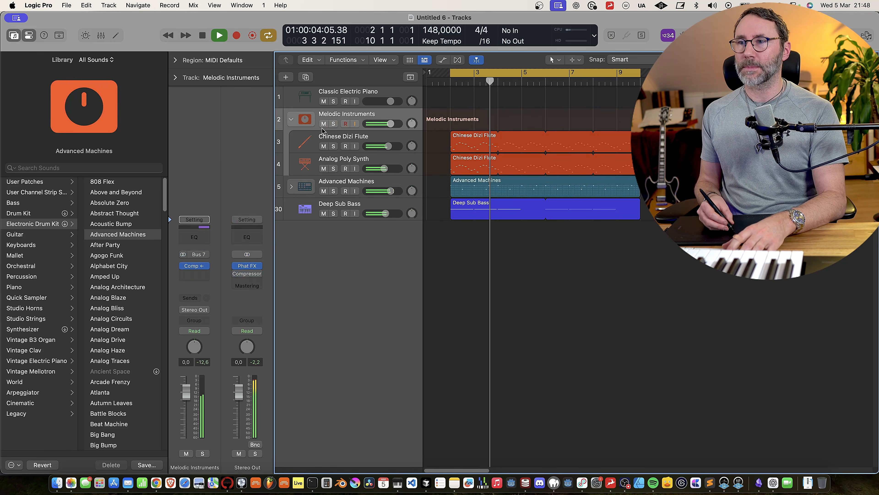
{"action": "left_click", "coordinate": [307, 142]}
{"action": "left_click", "coordinate": [311, 167]}
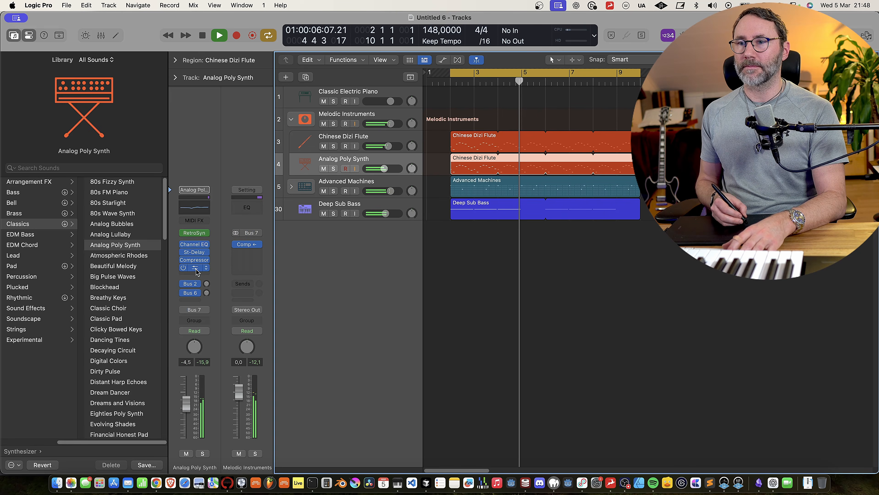
{"action": "left_click", "coordinate": [194, 268]}
{"action": "mouse_move", "coordinate": [519, 411]}
{"action": "left_mouse_down"}
{"action": "mouse_move", "coordinate": [539, 366]}
{"action": "mouse_move", "coordinate": [522, 419]}
{"action": "mouse_move", "coordinate": [521, 406]}
{"action": "left_mouse_up"}
{"action": "left_click", "coordinate": [333, 145]}
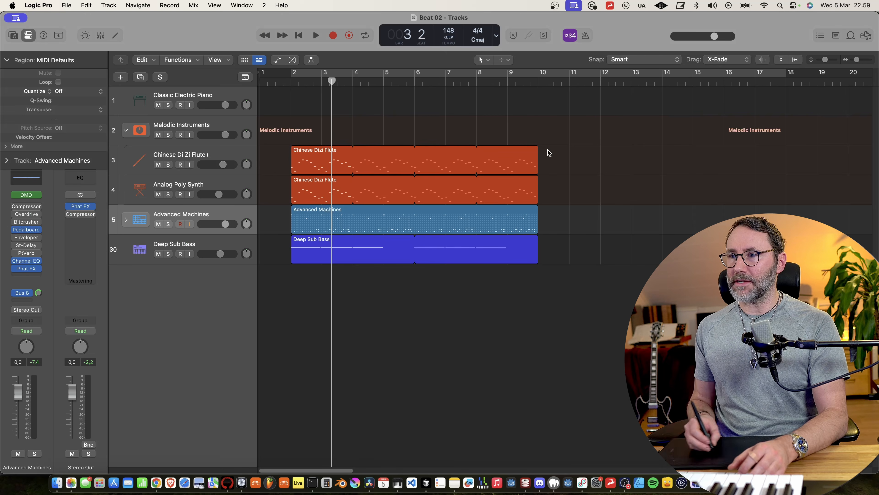
- Repeat all four regions from bar 10 to bar 18 and set the cycle range around the whole arrangement
{"action": "left_click_drag", "start_coordinate": [548, 152], "coordinate": [523, 260]}
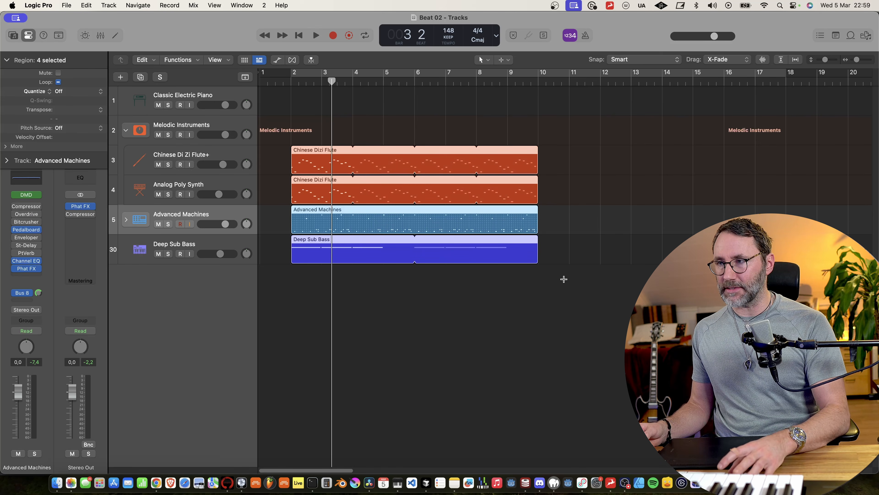
{"action": "key", "text": "super+r"}
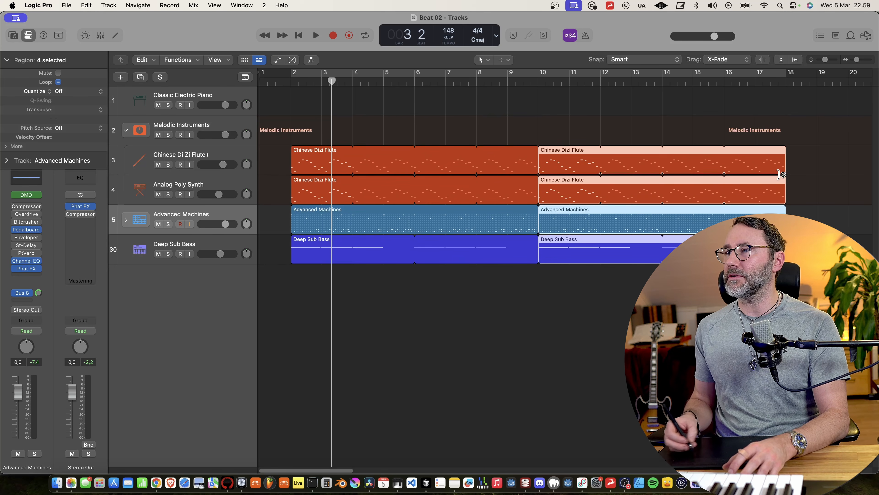
{"action": "left_click", "coordinate": [799, 153]}
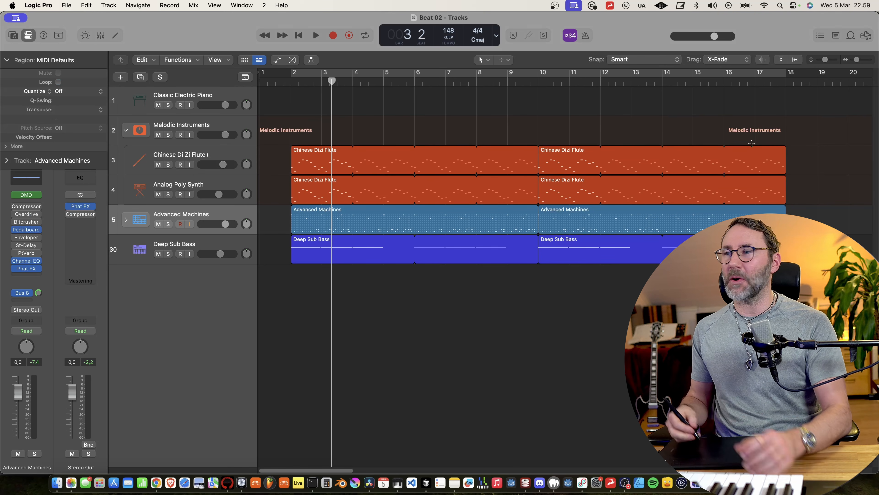
{"action": "key", "text": "super+a"}
{"action": "key", "text": "u"}
{"action": "left_click", "coordinate": [575, 120]}
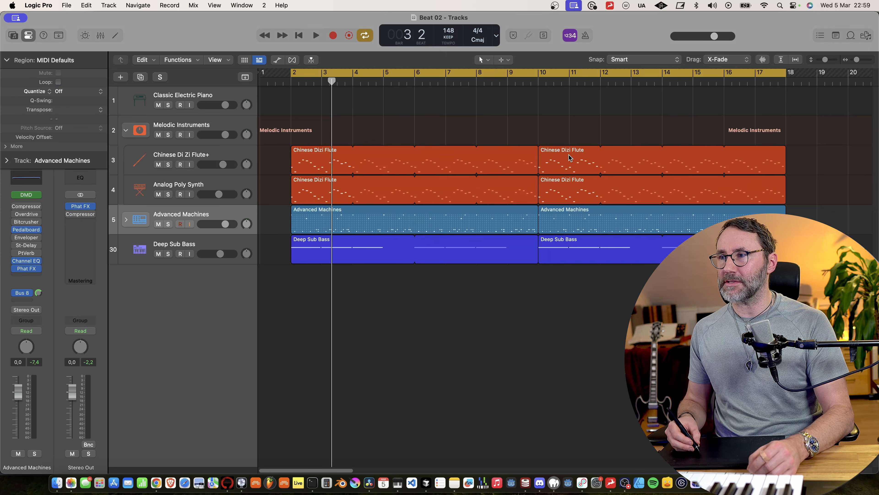
- Transpose all notes of the second Chinese Dizi Flute region, starting at bar 10, up one octave
{"action": "left_click", "coordinate": [559, 158]}
{"action": "double_click", "coordinate": [557, 152]}
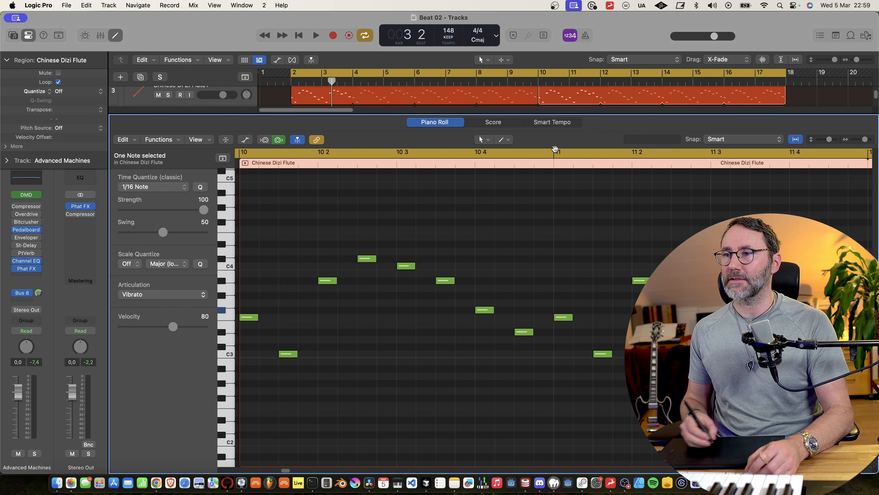
{"action": "scroll", "coordinate": [483, 229], "scroll_direction": "down", "scroll_amount": 5}
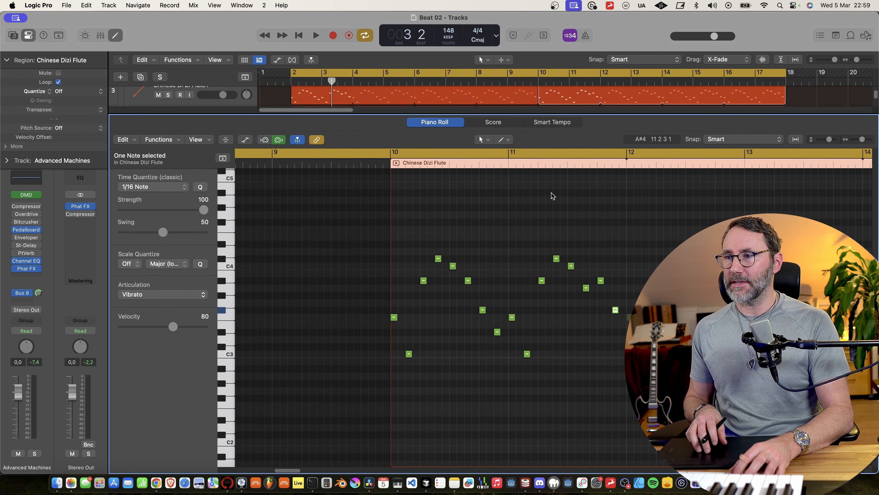
{"action": "key", "text": "super+a"}
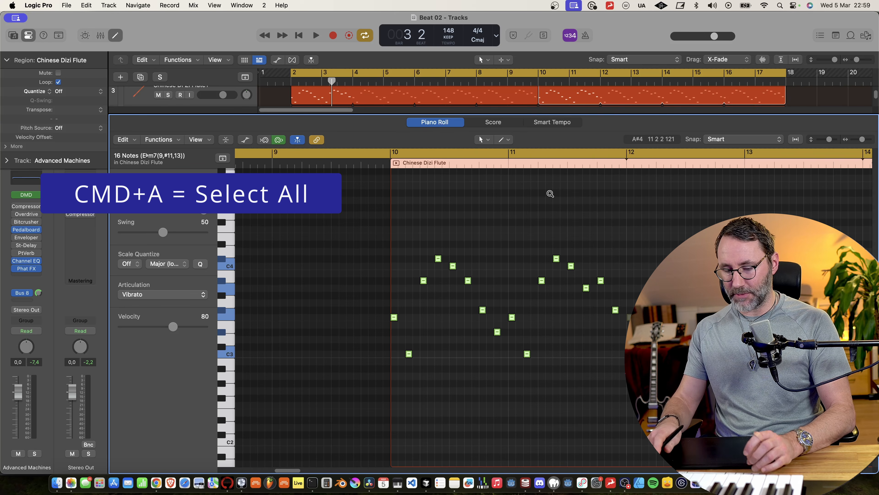
{"action": "key", "text": "shift+alt+Up"}
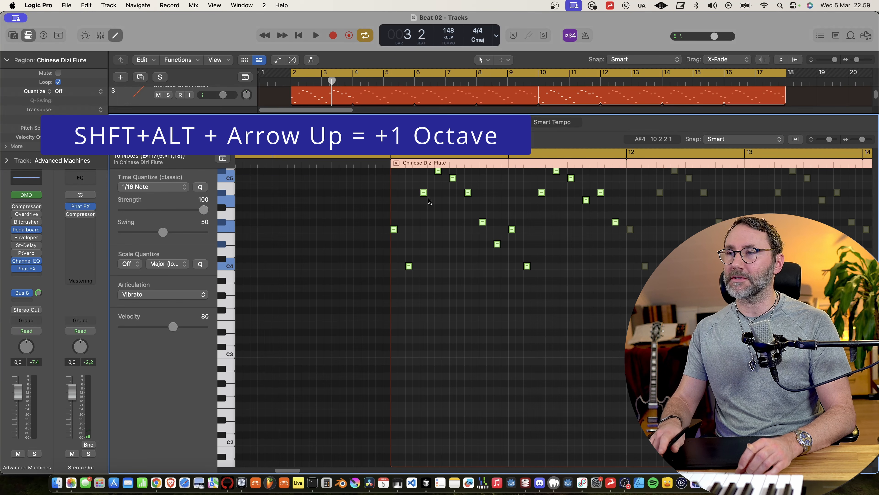
{"action": "right_click", "coordinate": [446, 254]}
{"action": "left_click", "coordinate": [447, 254]}
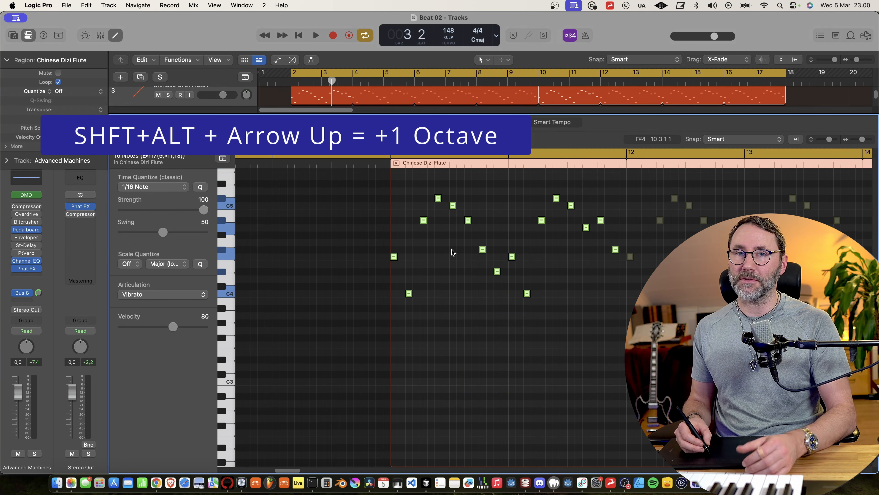
- Replace the Analog Poly Synth region at bar 10 with a copy of the flute region from the track above
{"action": "key", "text": "p"}
{"action": "left_click", "coordinate": [554, 187]}
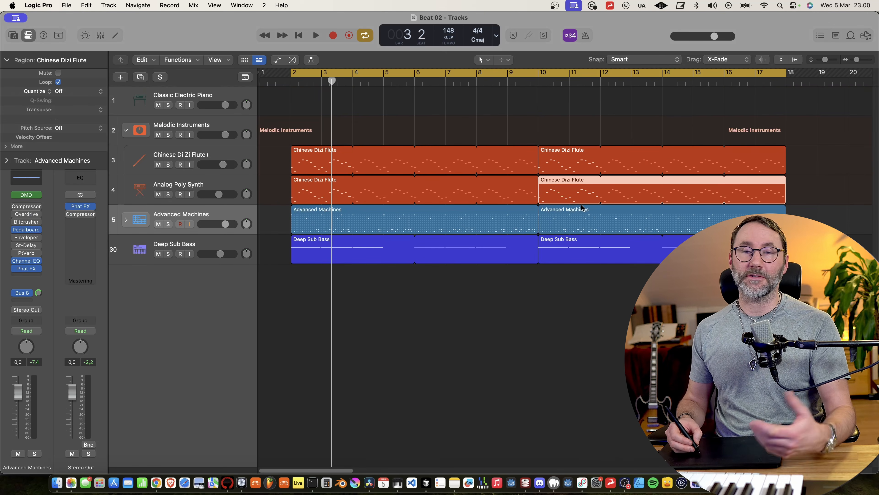
{"action": "key", "text": "Delete"}
{"action": "left_click", "coordinate": [555, 152]}
{"action": "left_click_drag", "start_coordinate": [555, 152], "coordinate": [555, 183]}
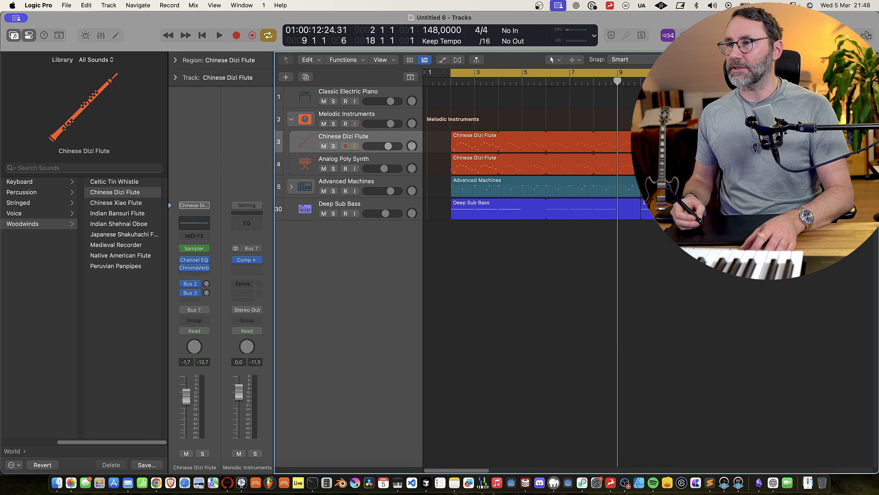
- During playback, set the Chinese Dizi Flute's ChromaVerb wet level to 53% and its decay to 1.10 s
{"action": "key", "text": "space"}
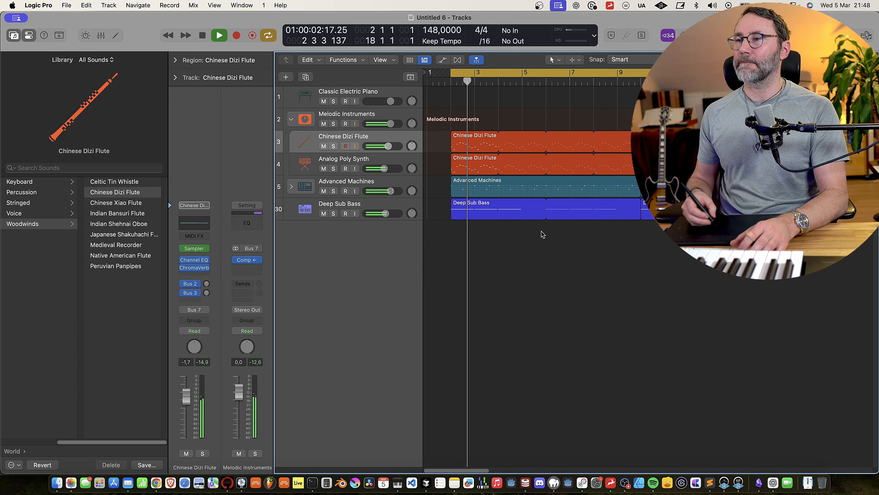
{"action": "left_click", "coordinate": [199, 271]}
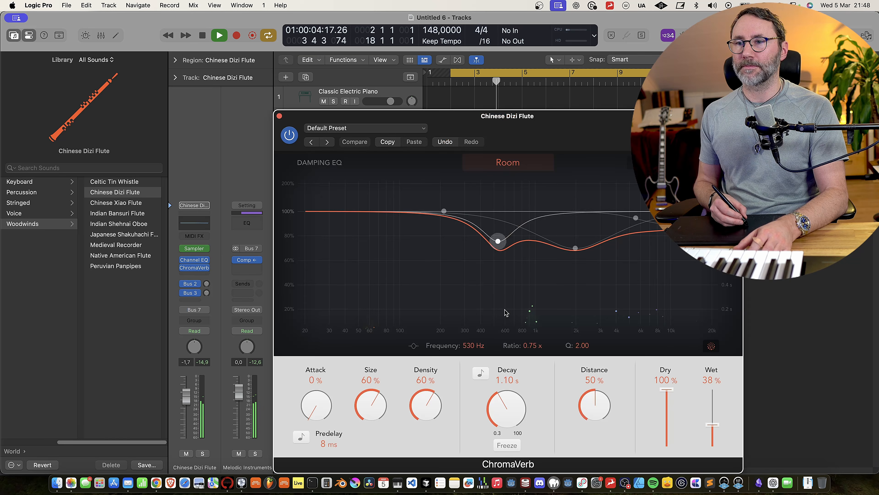
{"action": "left_click_drag", "start_coordinate": [511, 400], "coordinate": [518, 411]}
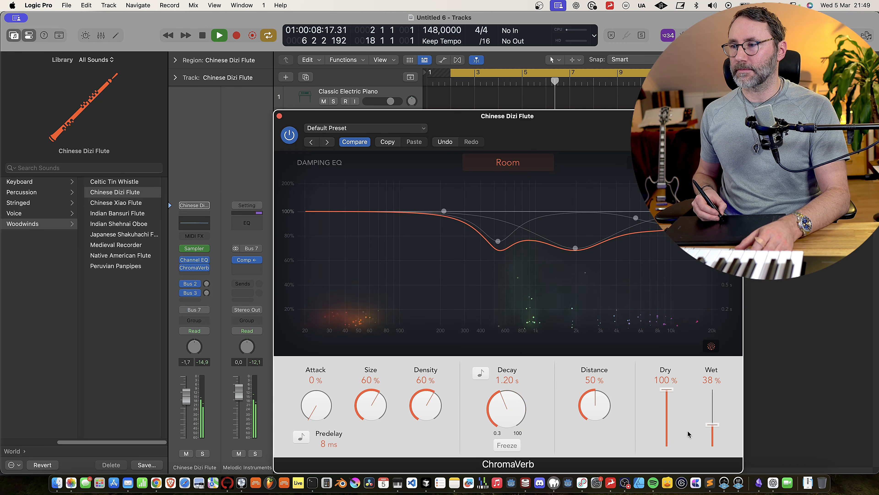
{"action": "left_click_drag", "start_coordinate": [715, 427], "coordinate": [713, 419]}
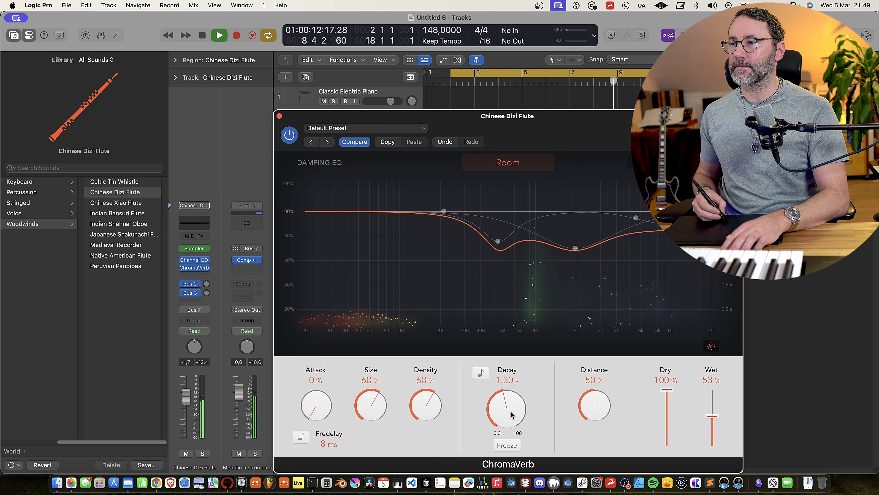
{"action": "left_click_drag", "start_coordinate": [512, 414], "coordinate": [512, 419]}
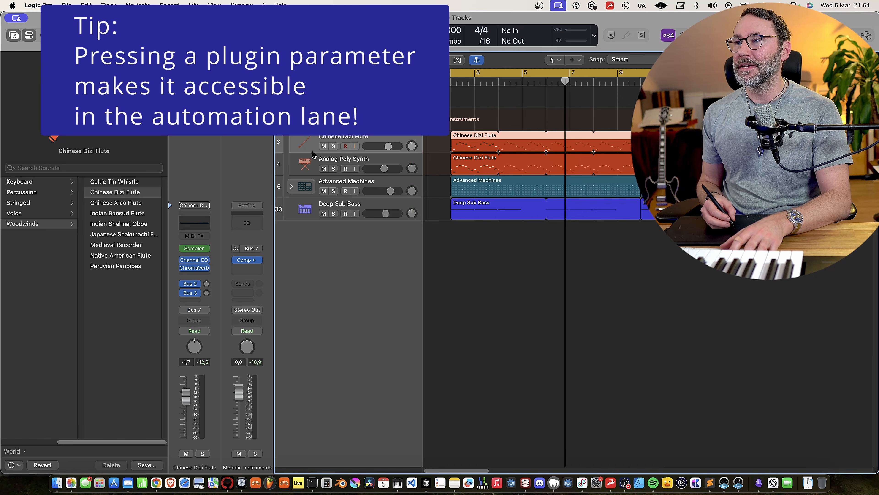
- Show track automation and assign the ChromaVerb decay time to the Chinese Dizi Flute's automation lane
{"action": "key", "text": "a"}
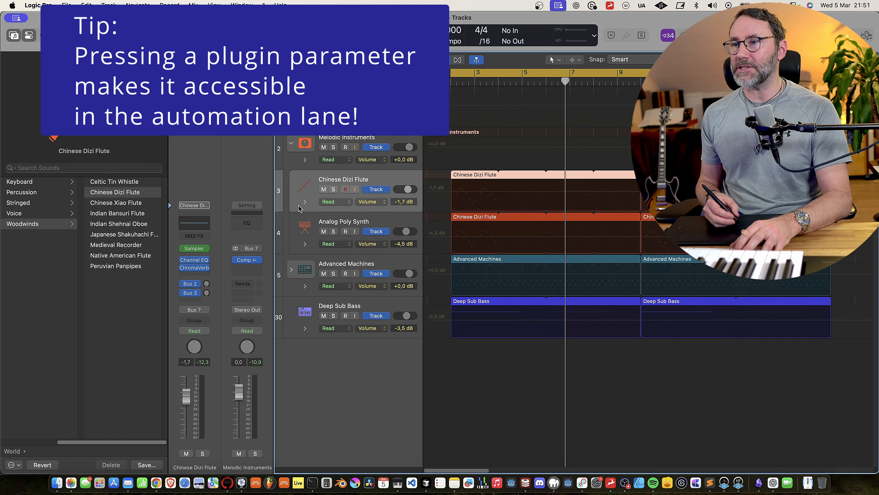
{"action": "left_click", "coordinate": [197, 270]}
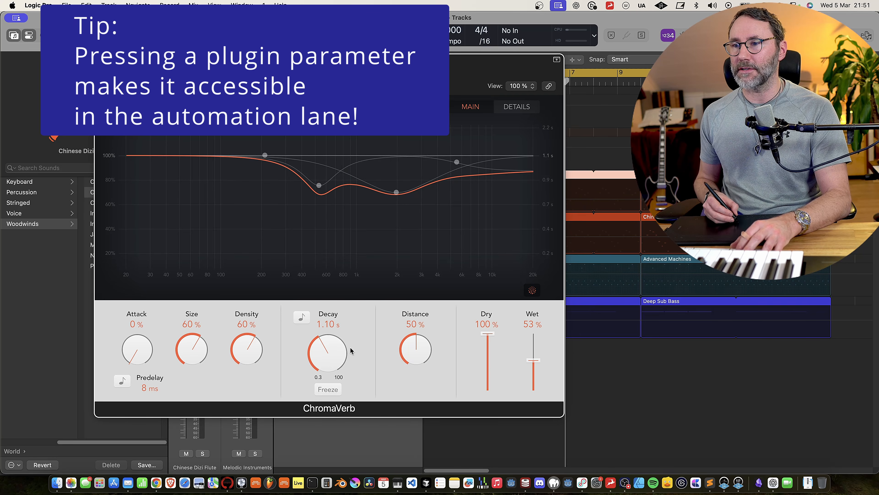
{"action": "left_click", "coordinate": [328, 351]}
{"action": "key", "text": "cmd+w"}
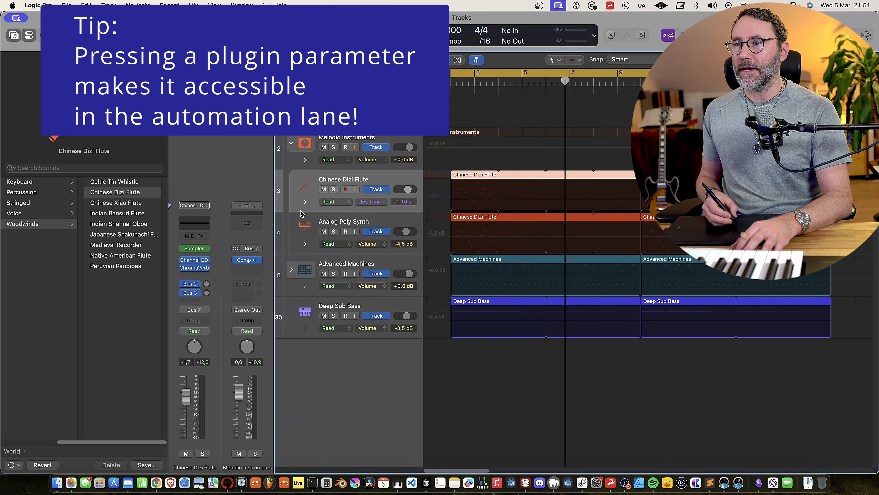
- Add a second automation lane to the Chinese Dizi Flute track and assign it to the ChromaVerb Wet parameter
{"action": "left_click", "coordinate": [305, 202]}
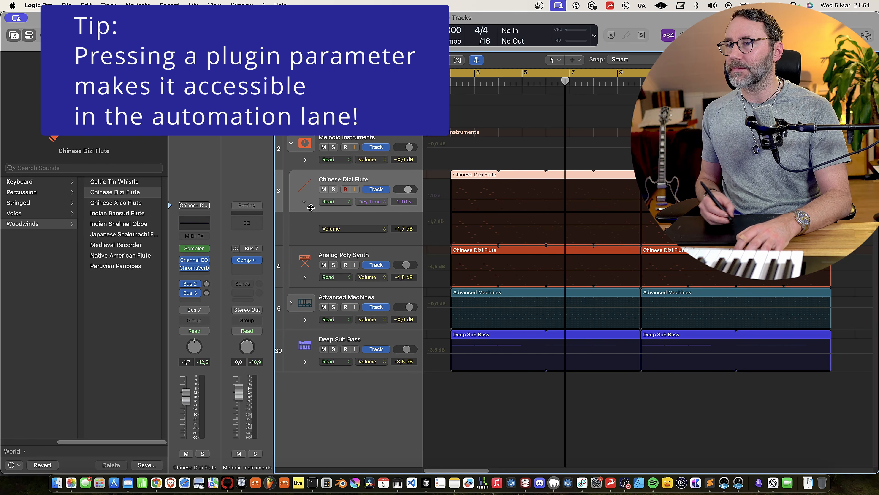
{"action": "left_click", "coordinate": [305, 240]}
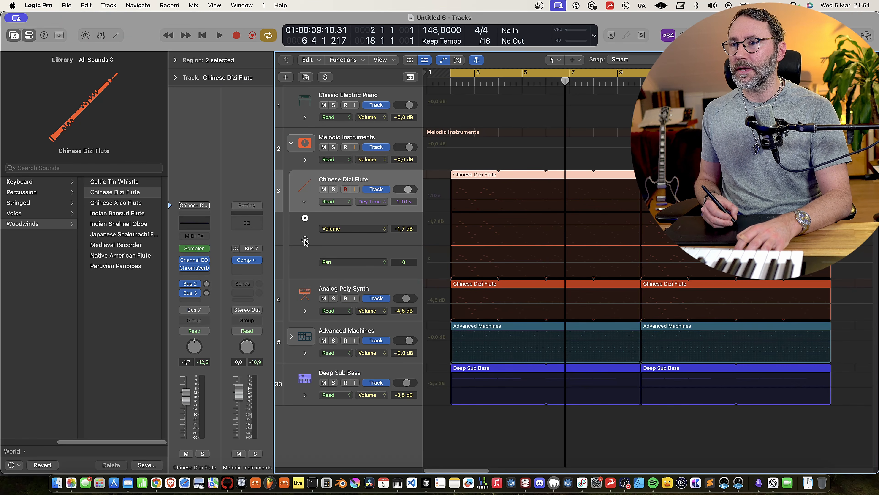
{"action": "key", "text": "super+z"}
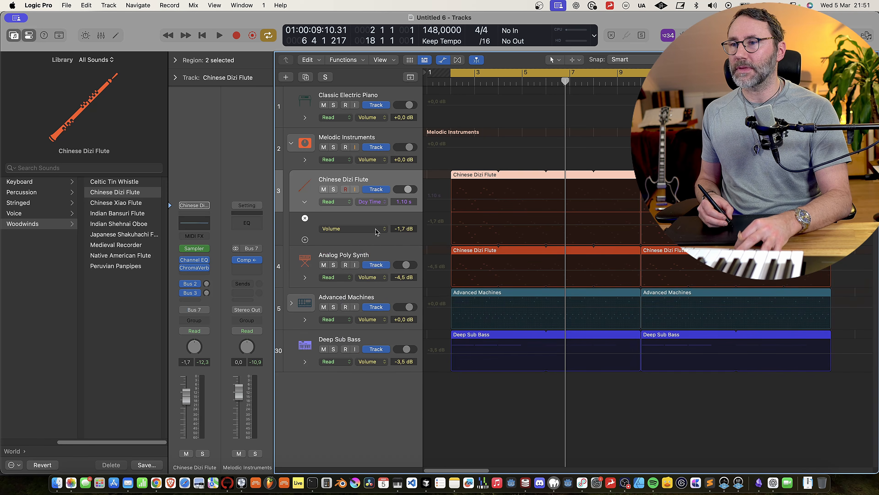
{"action": "left_click", "coordinate": [378, 229]}
{"action": "mouse_move", "coordinate": [442, 328]}
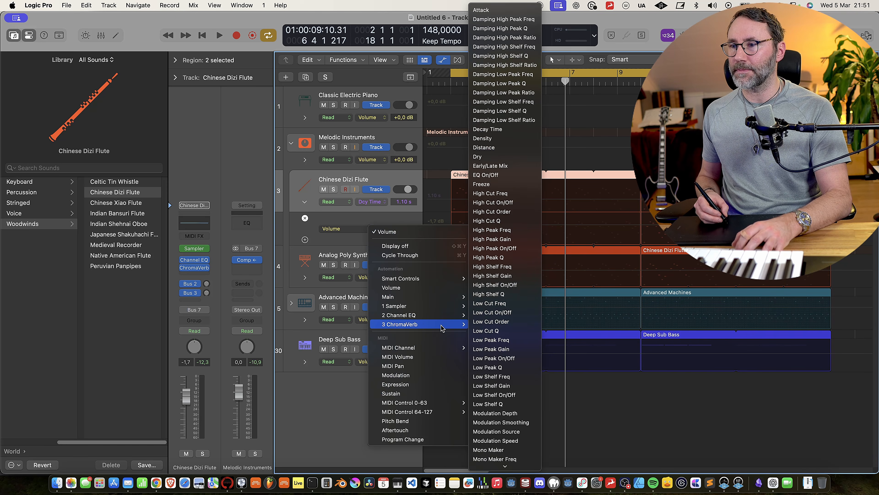
{"action": "left_click", "coordinate": [523, 168]}
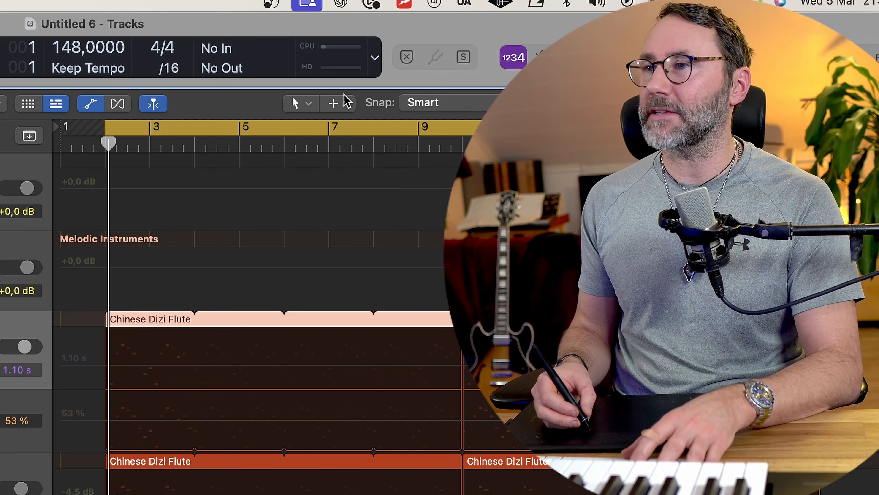
- With the Pencil tool, draw a decay time rise on the flute just before bar 10, peaking at about 3.5 s
{"action": "left_click", "coordinate": [346, 104]}
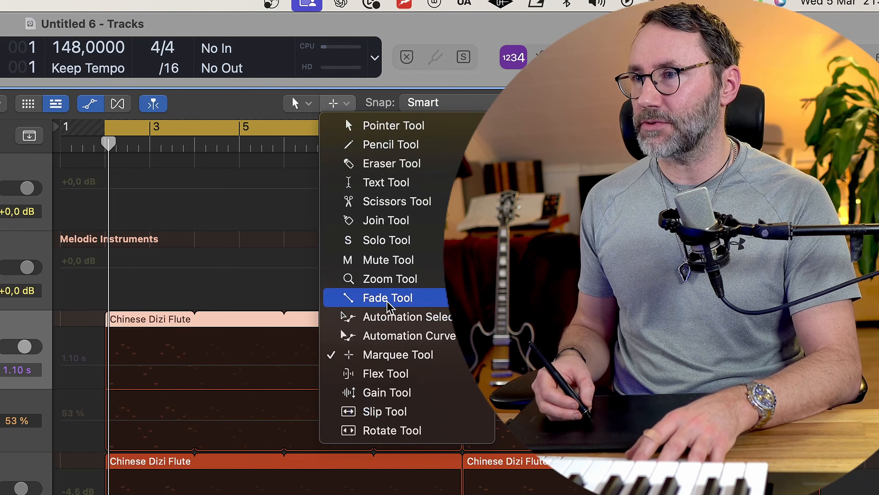
{"action": "left_click", "coordinate": [387, 146]}
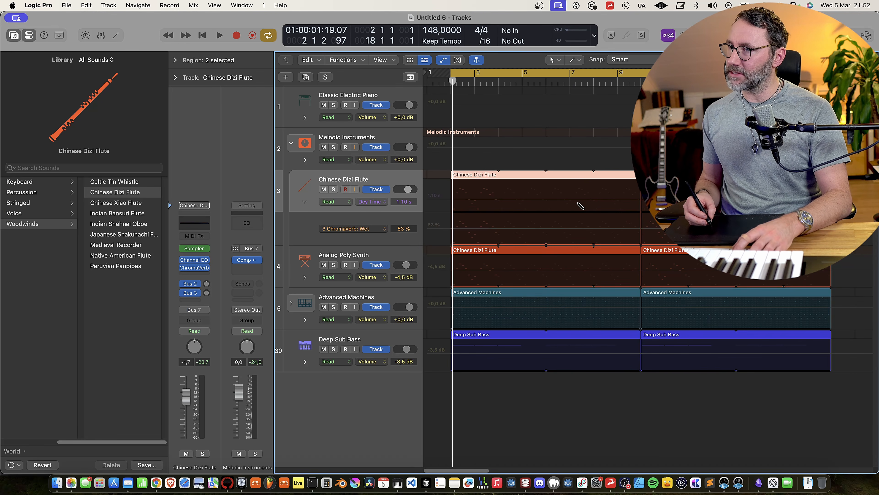
{"action": "left_click_drag", "start_coordinate": [581, 199], "coordinate": [612, 194]}
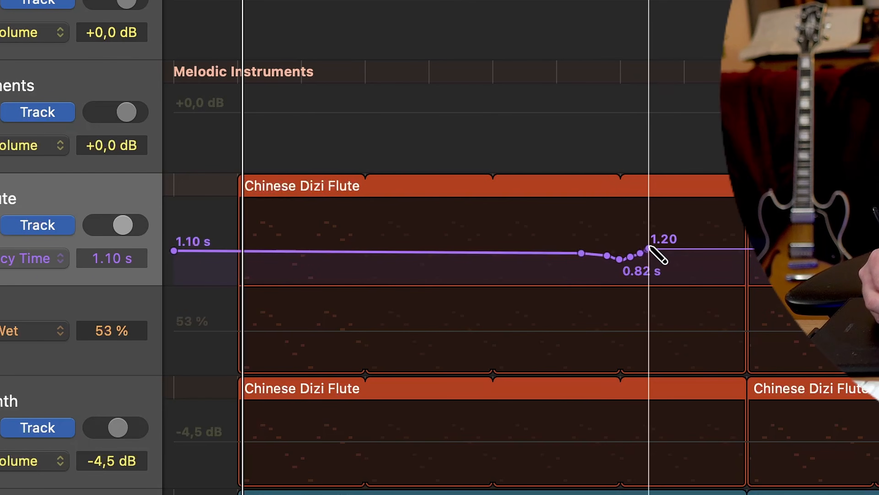
{"action": "left_click_drag", "start_coordinate": [670, 238], "coordinate": [681, 234]}
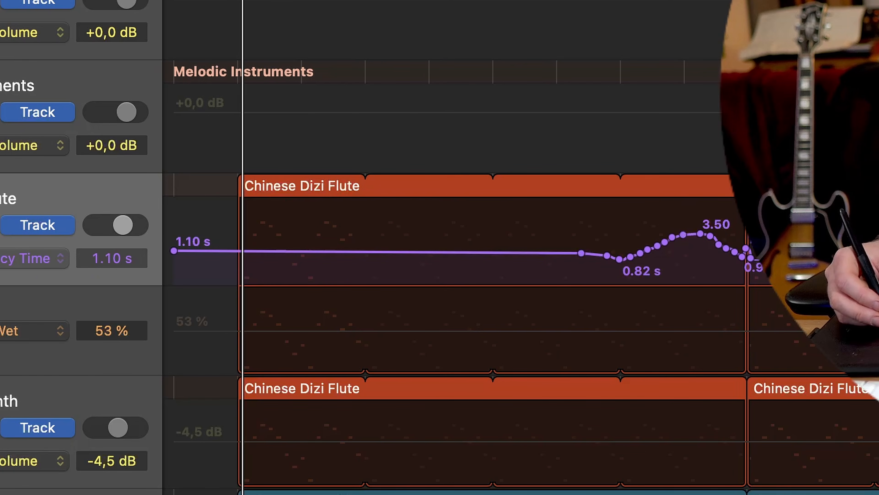
- During playback, draw a decay time peak of about 22 s near bar 5 and redraw a higher rise before bar 10
{"action": "key", "text": "space"}
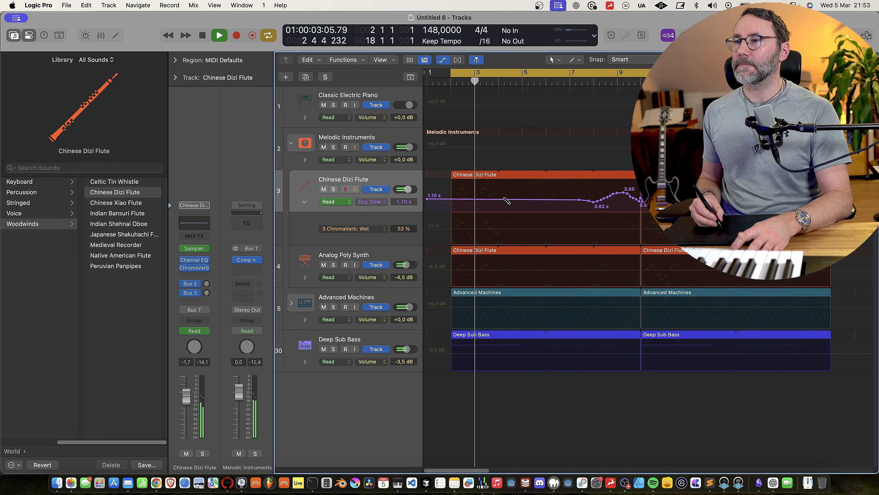
{"action": "mouse_move", "coordinate": [508, 199]}
{"action": "left_mouse_down"}
{"action": "mouse_move", "coordinate": [537, 185]}
{"action": "mouse_move", "coordinate": [548, 198]}
{"action": "mouse_move", "coordinate": [538, 190]}
{"action": "left_mouse_up"}
{"action": "mouse_move", "coordinate": [593, 204]}
{"action": "left_mouse_down"}
{"action": "mouse_move", "coordinate": [613, 187]}
{"action": "mouse_move", "coordinate": [640, 201]}
{"action": "mouse_move", "coordinate": [628, 188]}
{"action": "mouse_move", "coordinate": [637, 187]}
{"action": "left_mouse_up"}
- Draw flute Wet automation peaking at about 73% before bar 10, lower its starting point to 37%, and shape the second section
{"action": "mouse_move", "coordinate": [600, 231]}
{"action": "left_mouse_down"}
{"action": "mouse_move", "coordinate": [625, 223]}
{"action": "mouse_move", "coordinate": [641, 234]}
{"action": "left_mouse_up"}
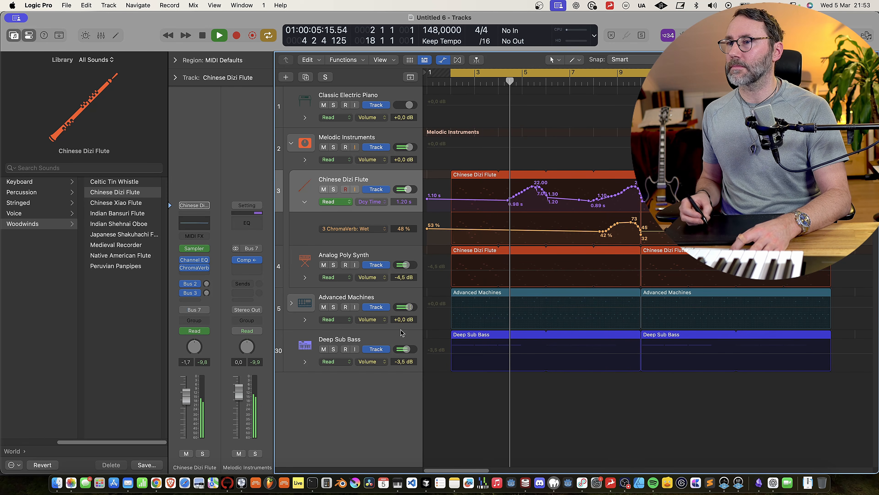
{"action": "left_click_drag", "start_coordinate": [428, 228], "coordinate": [427, 232]}
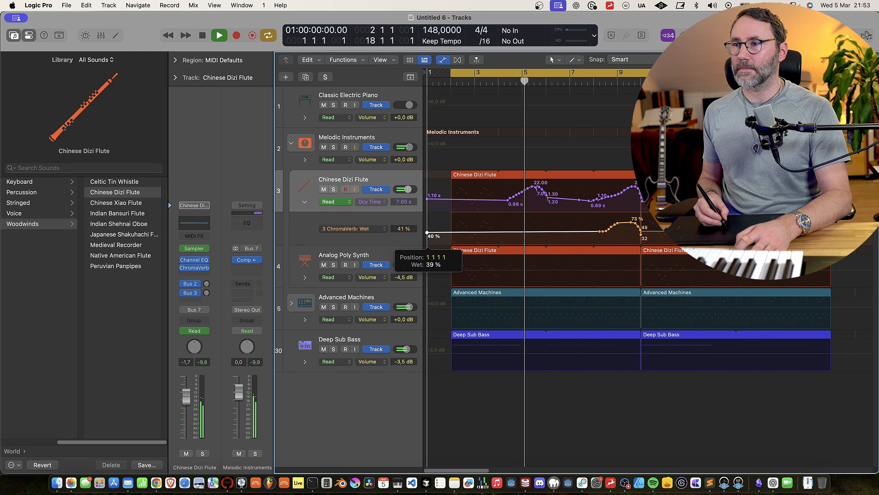
{"action": "left_click_drag", "start_coordinate": [795, 231], "coordinate": [793, 231]}
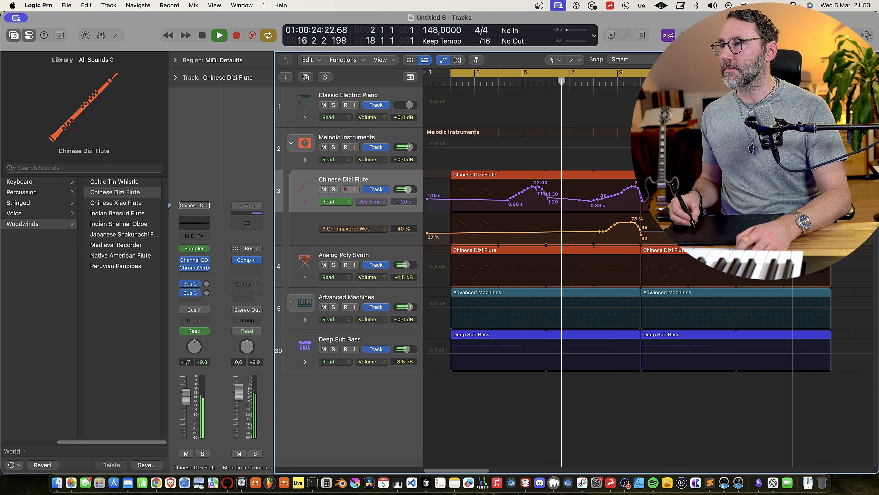
- Open the Analog Poly Synth's ChromaVerb automation lanes and draw Wet rises peaking at about 60%, 83% and 67%
{"action": "left_click", "coordinate": [304, 279]}
{"action": "left_click", "coordinate": [377, 279]}
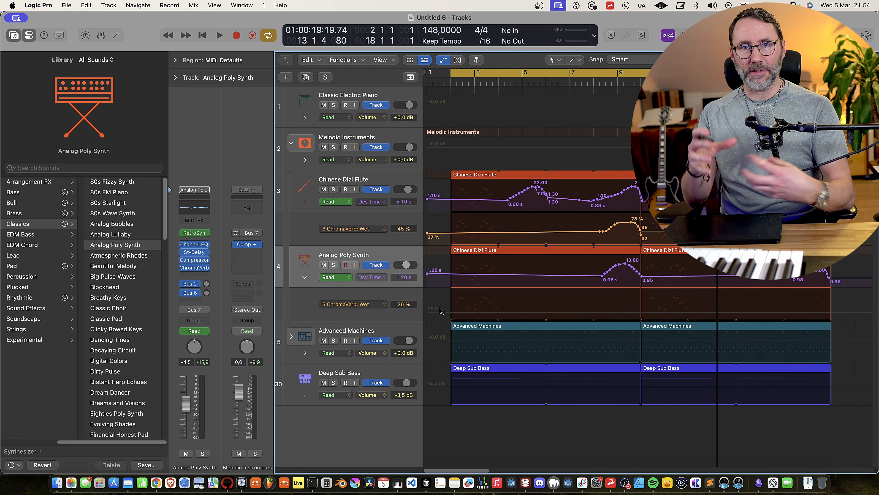
{"action": "mouse_move", "coordinate": [595, 313]}
{"action": "left_mouse_down"}
{"action": "mouse_move", "coordinate": [632, 303]}
{"action": "mouse_move", "coordinate": [644, 310]}
{"action": "left_mouse_up"}
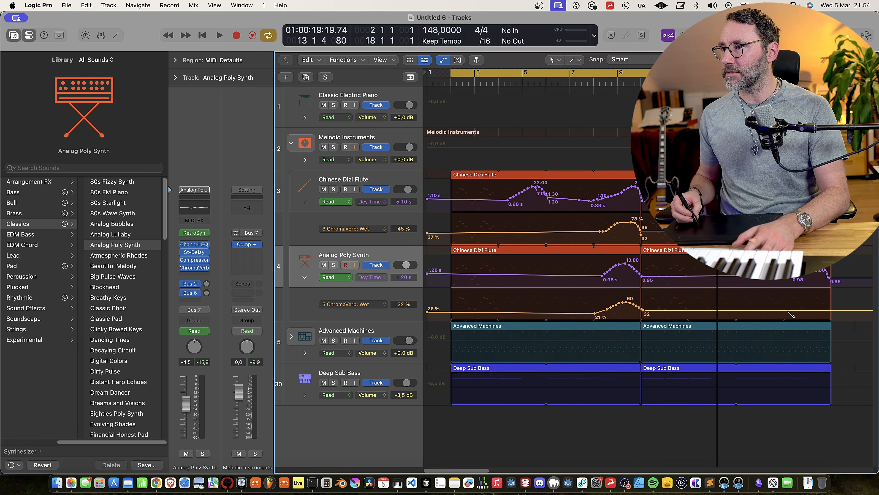
{"action": "left_click_drag", "start_coordinate": [817, 301], "coordinate": [831, 310]}
{"action": "left_click_drag", "start_coordinate": [705, 309], "coordinate": [731, 295]}
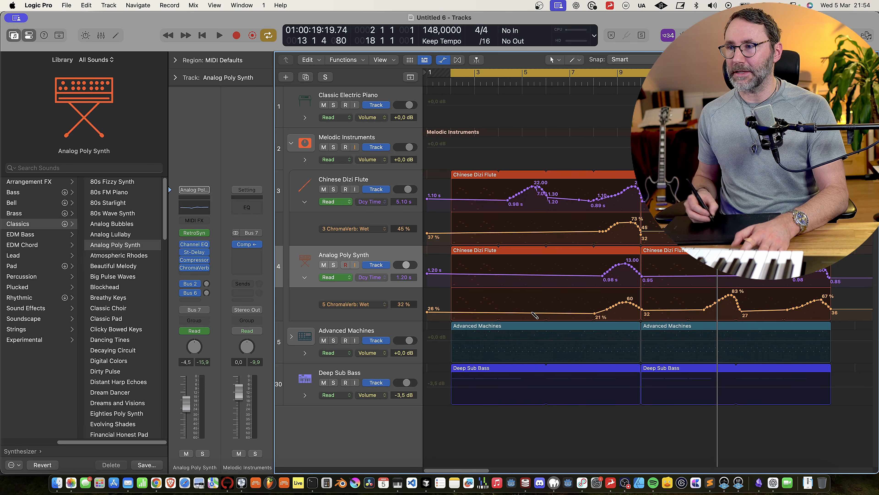
- Play the beat with the reverb automation and hide the automation lanes
{"action": "key", "text": "space"}
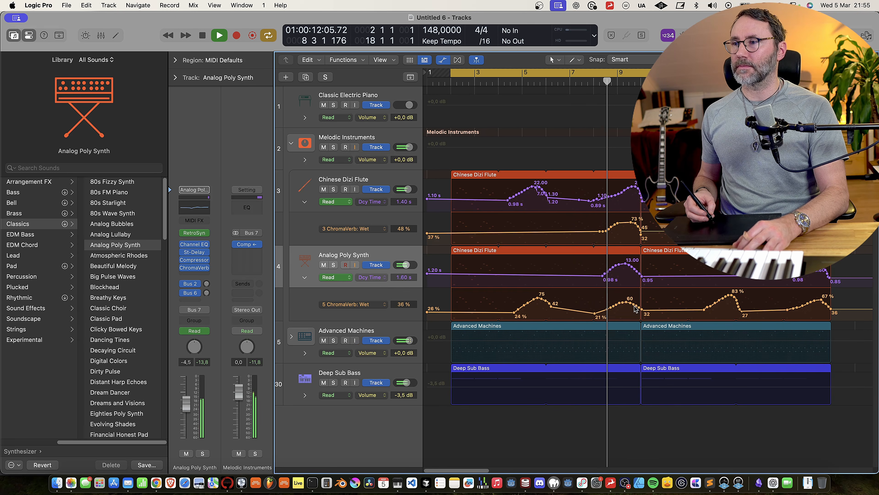
{"action": "key", "text": "a"}
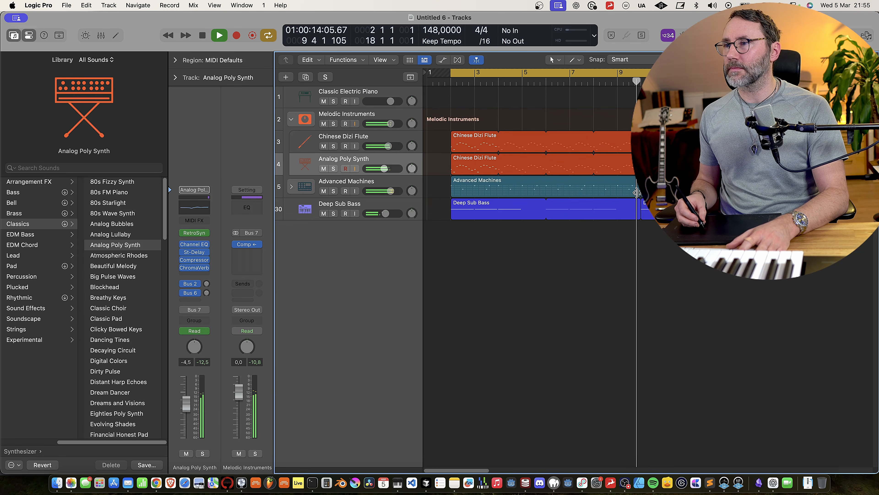
{"action": "left_click_drag", "start_coordinate": [638, 193], "coordinate": [618, 193]}
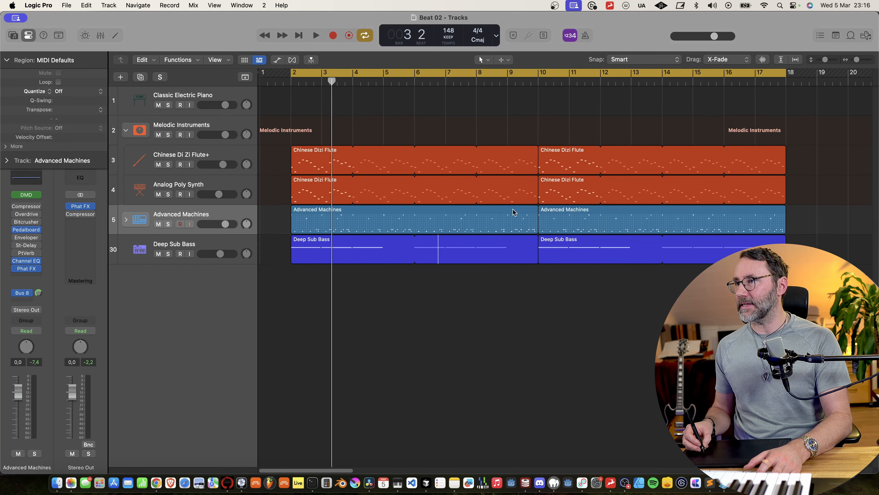
- Shorten both Advanced Machines drum regions by one bar so they end at bars 9 and 17
{"action": "left_click", "coordinate": [514, 212]}
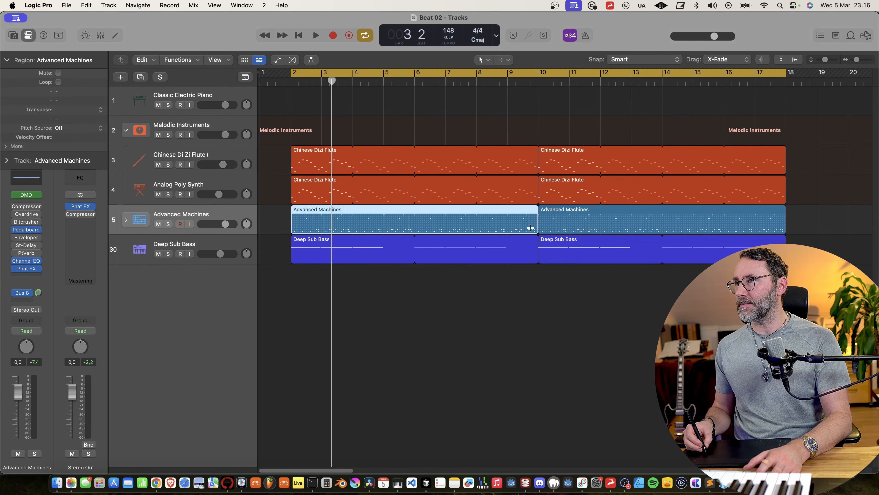
{"action": "left_click_drag", "start_coordinate": [536, 229], "coordinate": [507, 228]}
{"action": "left_click_drag", "start_coordinate": [784, 229], "coordinate": [756, 230]}
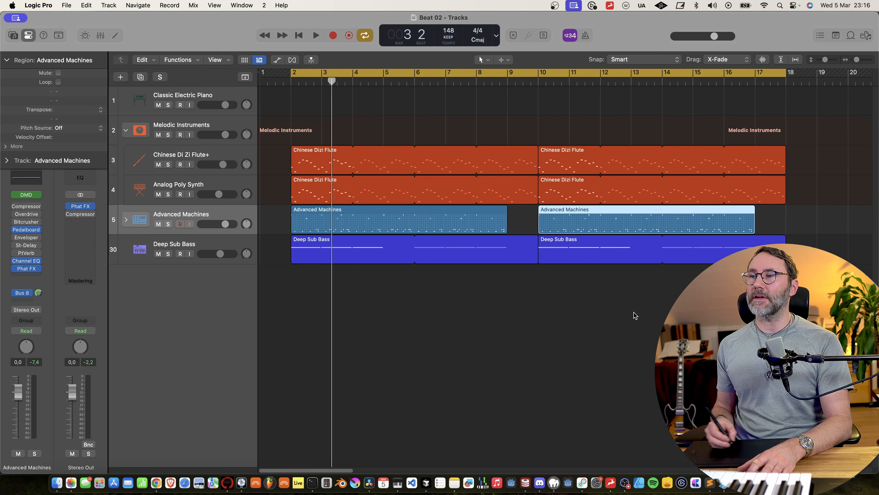
{"action": "scroll", "coordinate": [635, 315], "scroll_direction": "right", "scroll_amount": 3}
{"action": "scroll", "coordinate": [636, 315], "scroll_direction": "left", "scroll_amount": 1}
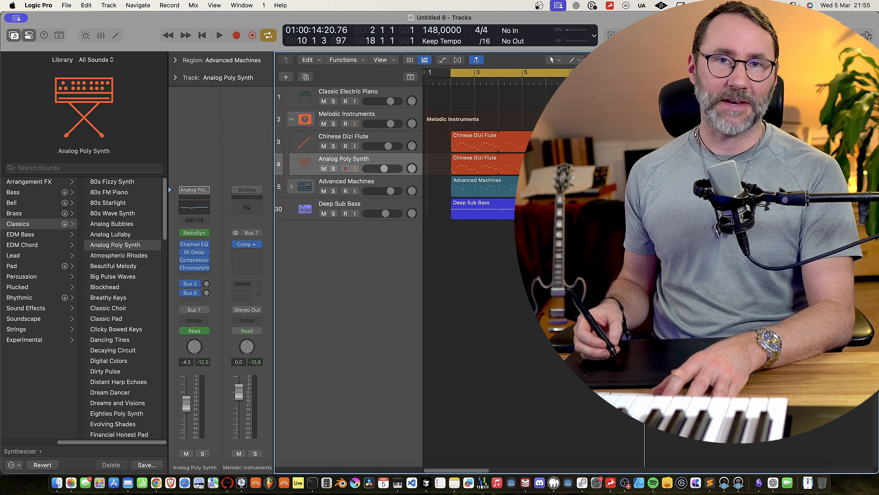
- Play the beat, enlarge the track rows, and recolour the Chinese Dizi Flute track and its regions orange
{"action": "key", "text": "space"}
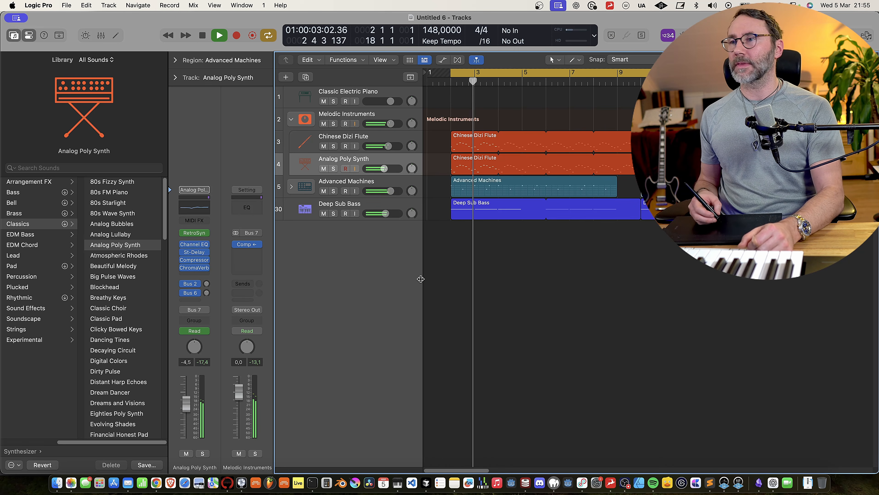
{"action": "key", "text": "super+Down"}
{"action": "key", "text": "super+Down"}
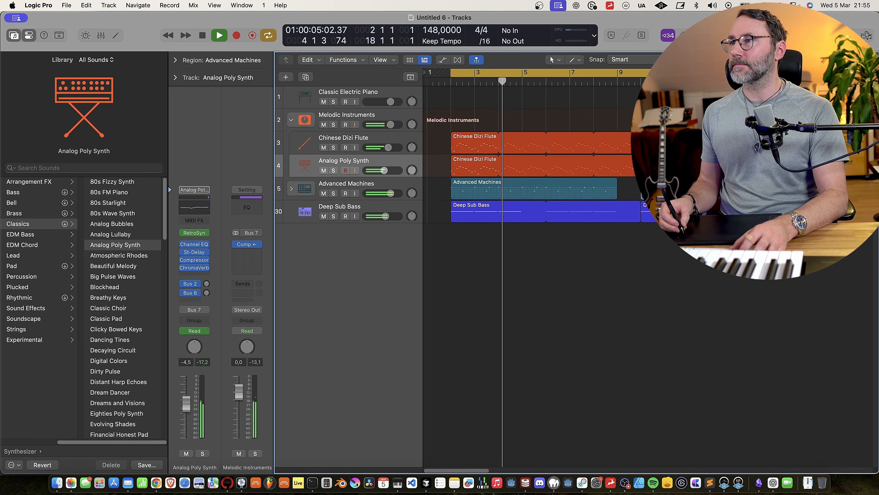
{"action": "key", "text": "super+Up"}
{"action": "left_click", "coordinate": [346, 154]}
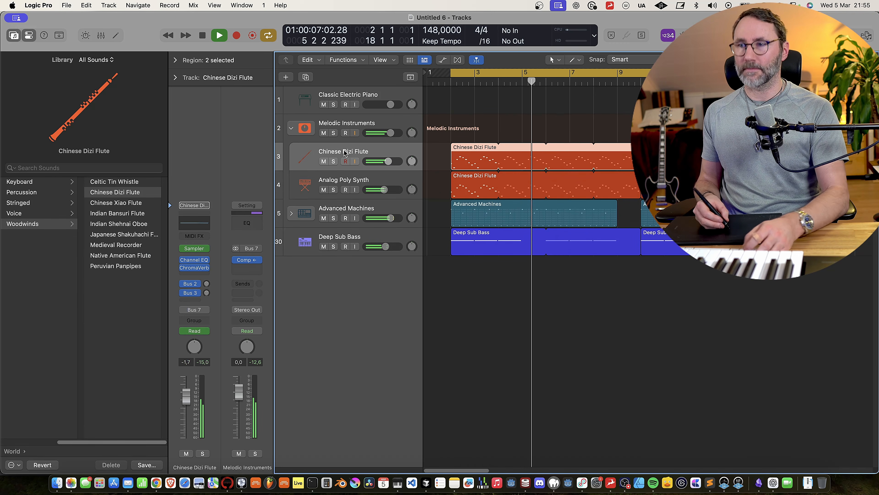
{"action": "key", "text": "alt+c"}
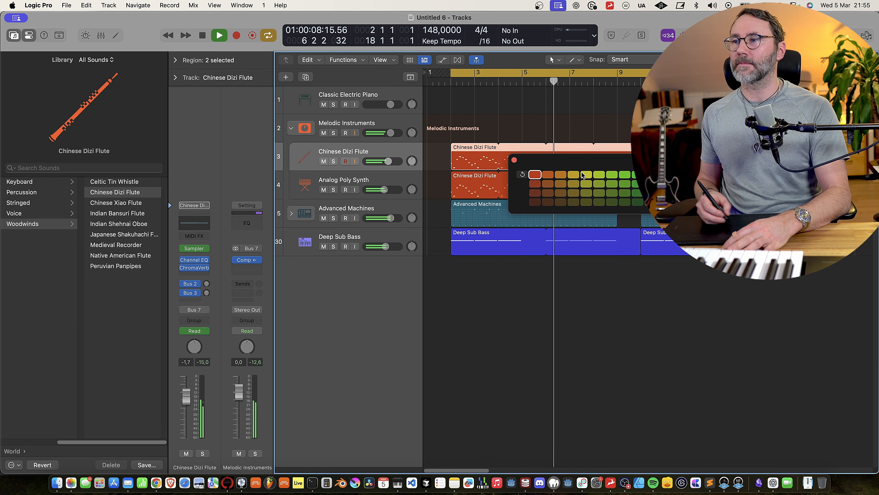
{"action": "left_click", "coordinate": [624, 174]}
{"action": "left_click", "coordinate": [565, 175]}
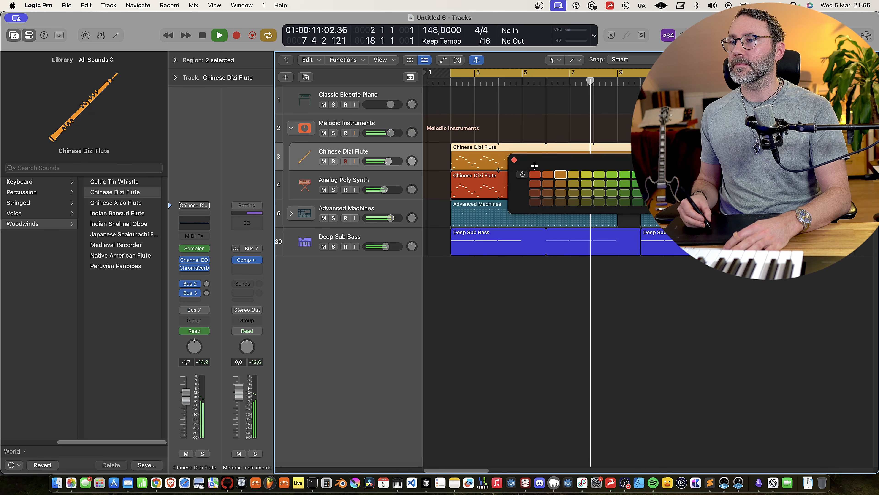
{"action": "key", "text": "alt+c"}
- Recolour the Advanced Machines track and its regions purple and listen to the beat until the end
{"action": "left_click", "coordinate": [353, 211]}
{"action": "key", "text": "alt+c"}
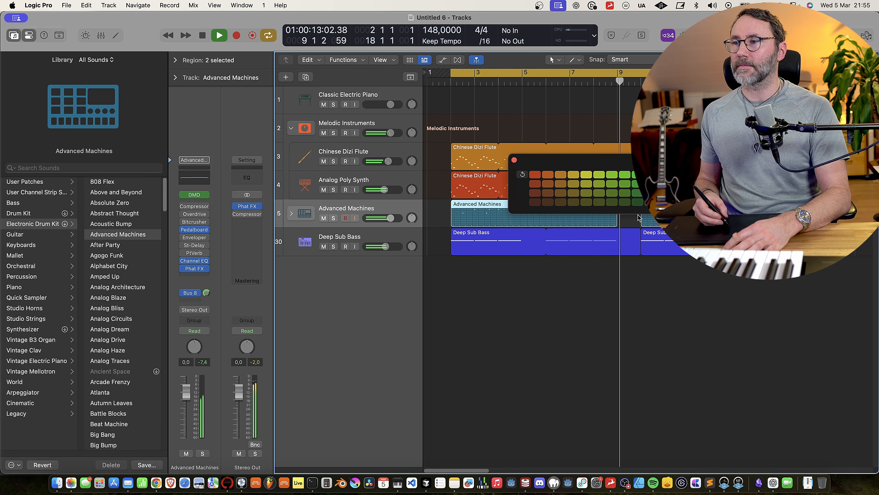
{"action": "left_click", "coordinate": [767, 175]}
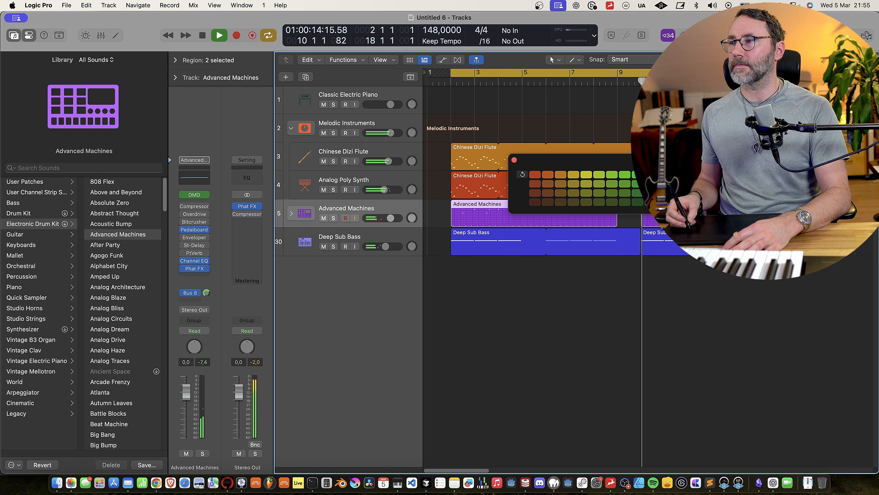
{"action": "left_click", "coordinate": [516, 160]}
{"action": "left_click", "coordinate": [433, 223]}
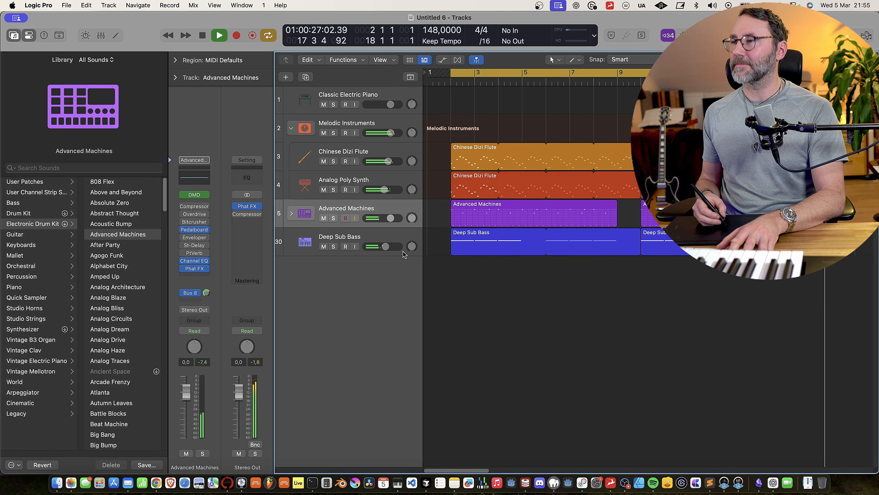
{"action": "key", "text": "space"}
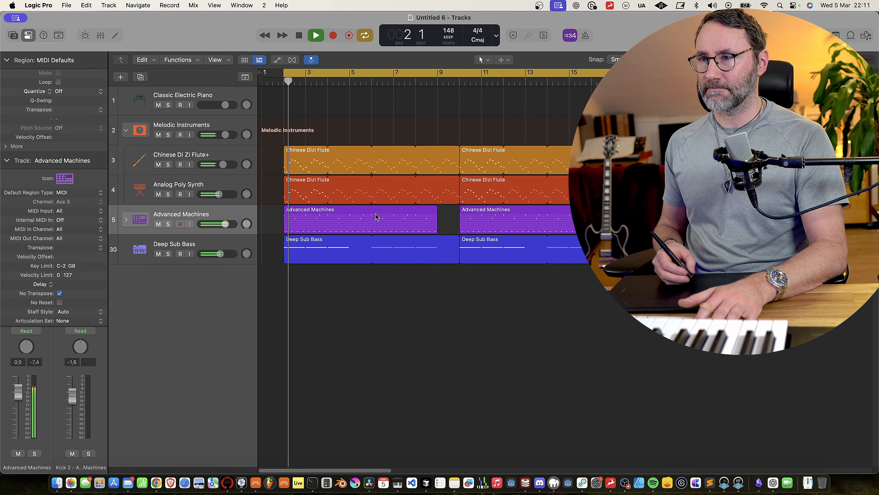
- In the first Advanced Machines pattern, add Hi-Hat Closed hits on steps 14, 15, 21, 24, 28 and 30 to 32
{"action": "double_click", "coordinate": [376, 217]}
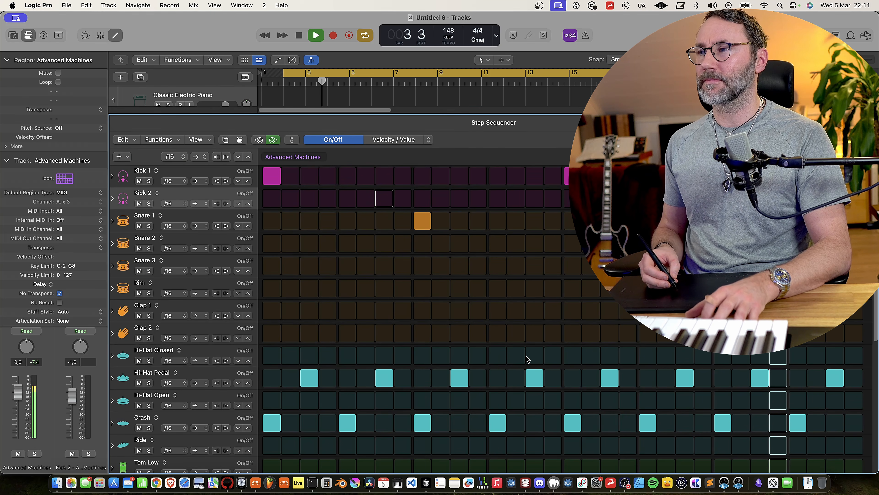
{"action": "left_click_drag", "start_coordinate": [517, 356], "coordinate": [535, 356]}
{"action": "left_click", "coordinate": [645, 356]}
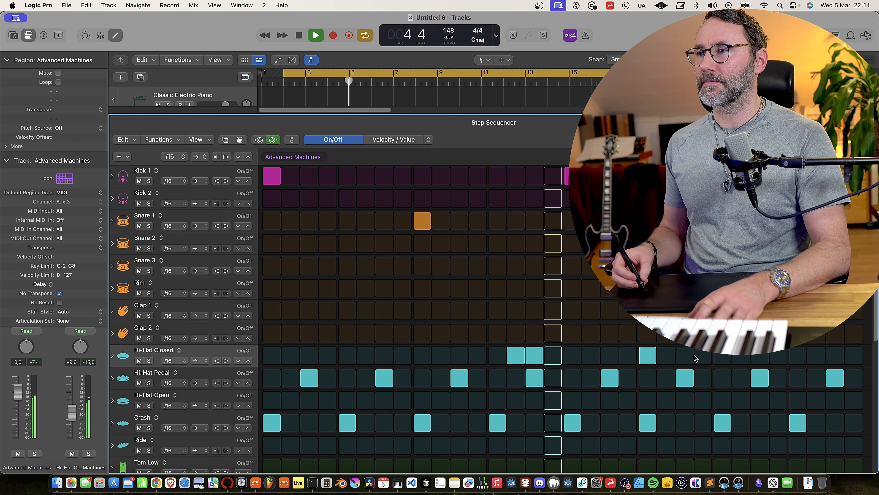
{"action": "left_click", "coordinate": [698, 357]}
{"action": "left_click", "coordinate": [778, 356]}
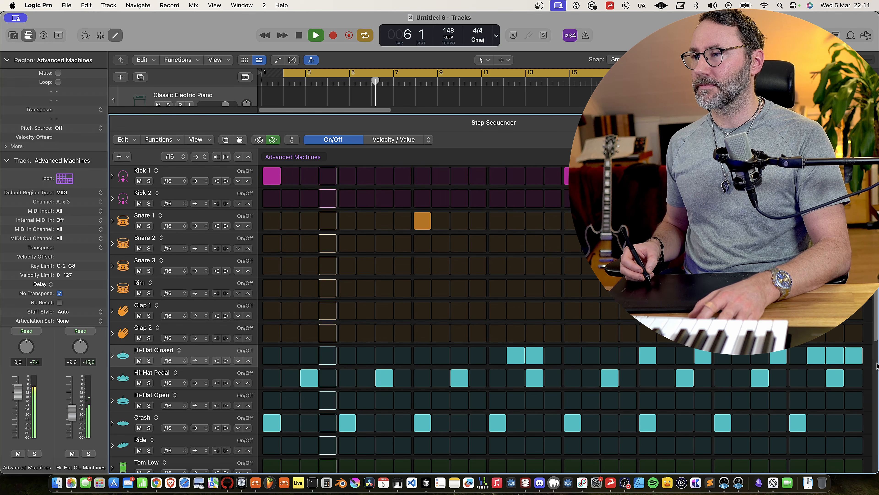
{"action": "scroll", "coordinate": [876, 311], "scroll_direction": "down", "scroll_amount": 5}
{"action": "scroll", "coordinate": [876, 311], "scroll_direction": "up", "scroll_amount": 8}
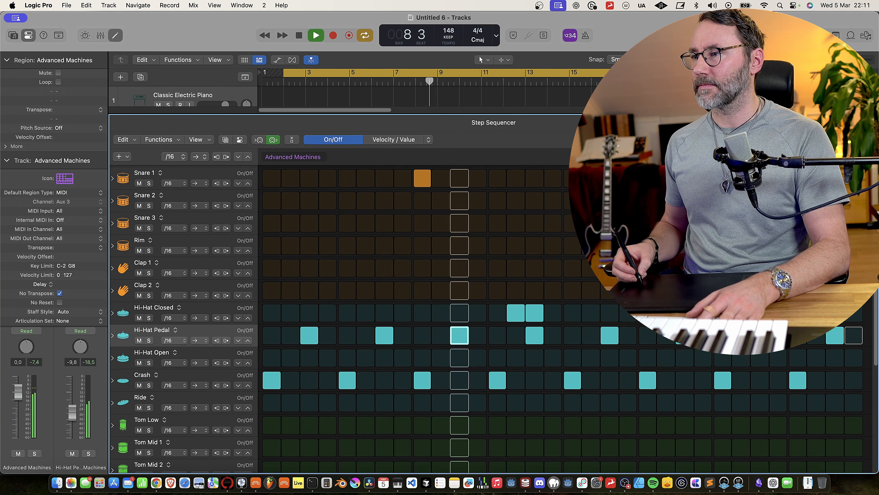
{"action": "scroll", "coordinate": [876, 311], "scroll_direction": "up", "scroll_amount": 3}
{"action": "key", "text": "e"}
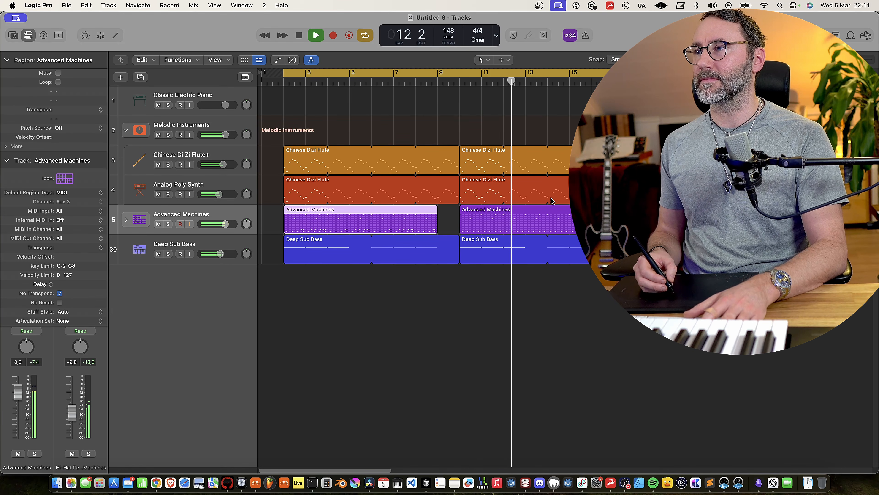
- In the second Advanced Machines pattern, add Hi-Hat Closed hits on steps 18, 19, 24 and 29 to 31
{"action": "double_click", "coordinate": [557, 207]}
{"action": "left_click_drag", "start_coordinate": [798, 355], "coordinate": [836, 363]}
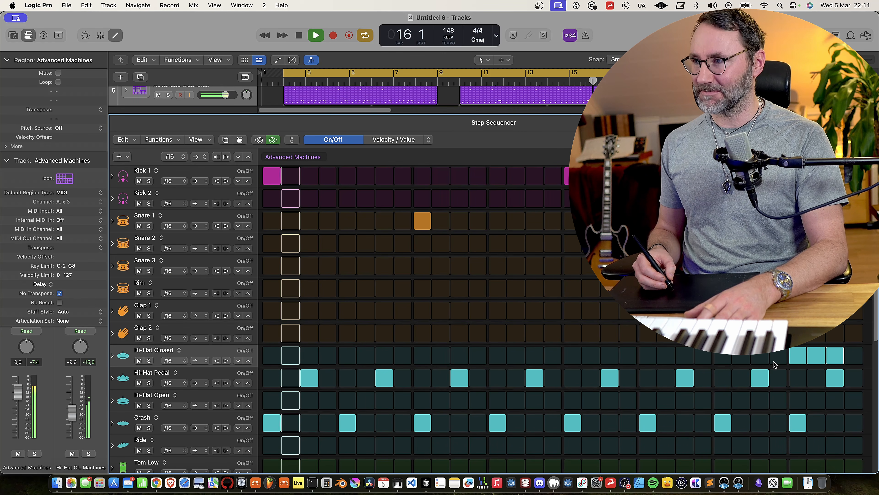
{"action": "left_click", "coordinate": [593, 355]}
{"action": "left_click", "coordinate": [610, 356]}
{"action": "left_click", "coordinate": [703, 357]}
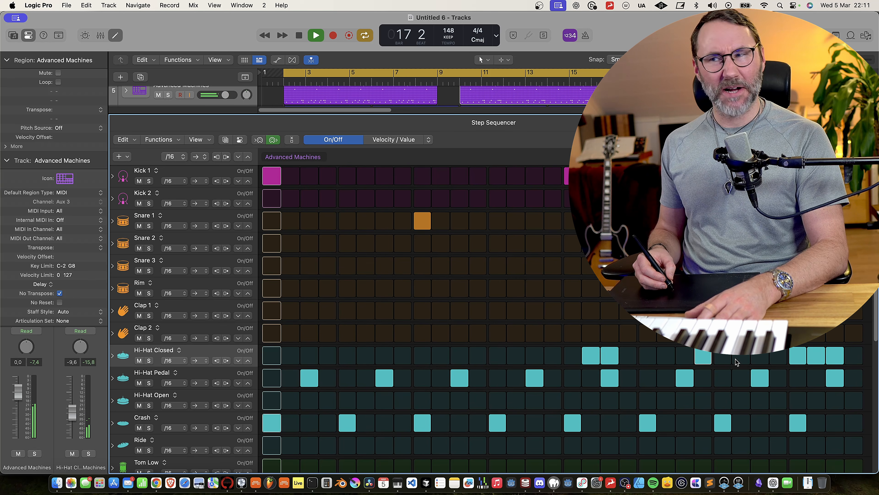
{"action": "key", "text": "e"}
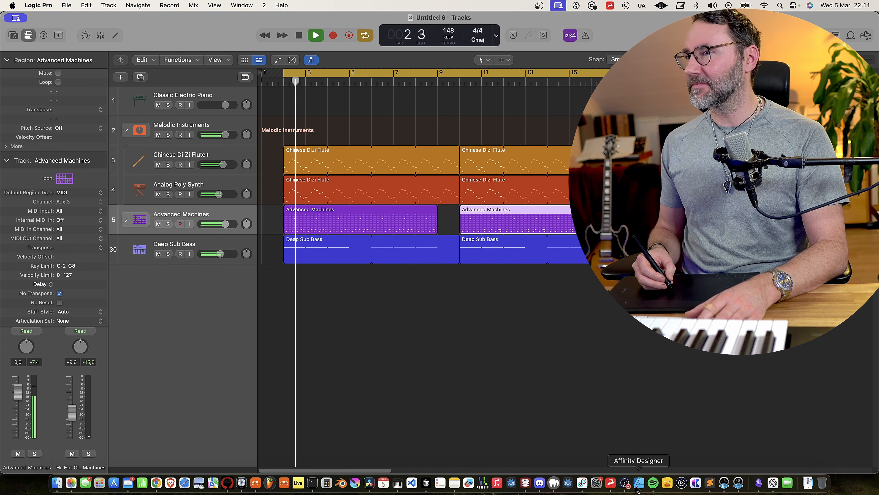